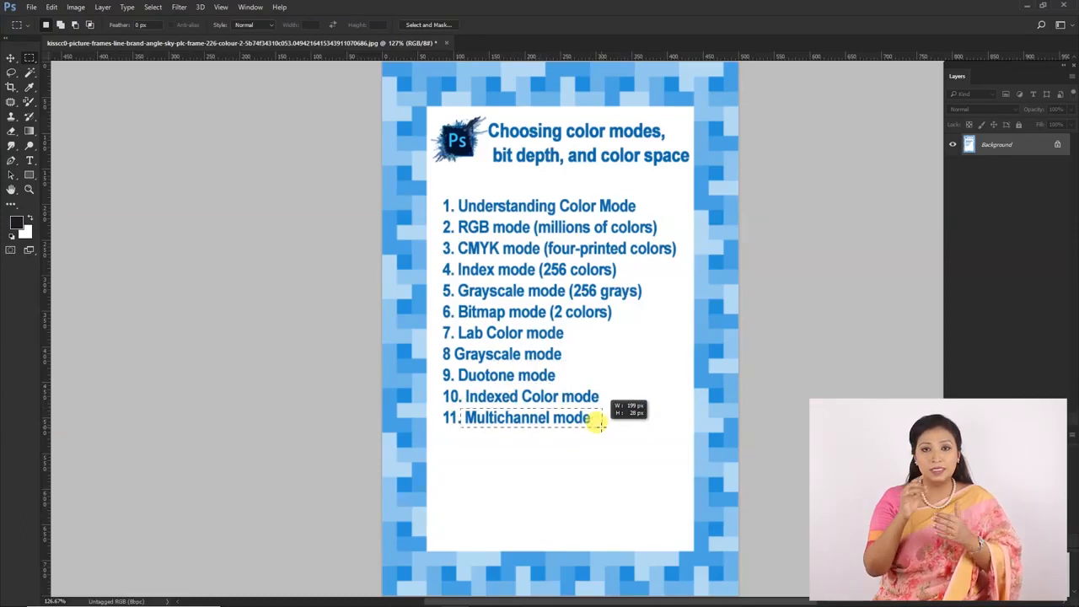
drag(597, 424, 602, 426)
click(595, 456)
drag(425, 188, 674, 462)
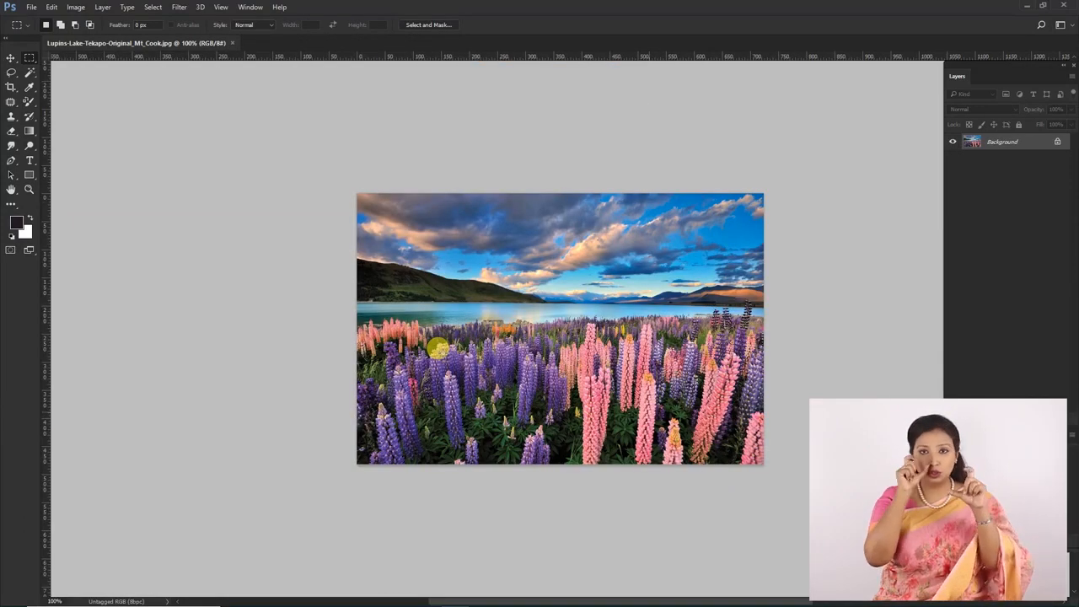
Step: Choose RGB Color as the color mode of the lupins lake photo
key(ctrl+0)
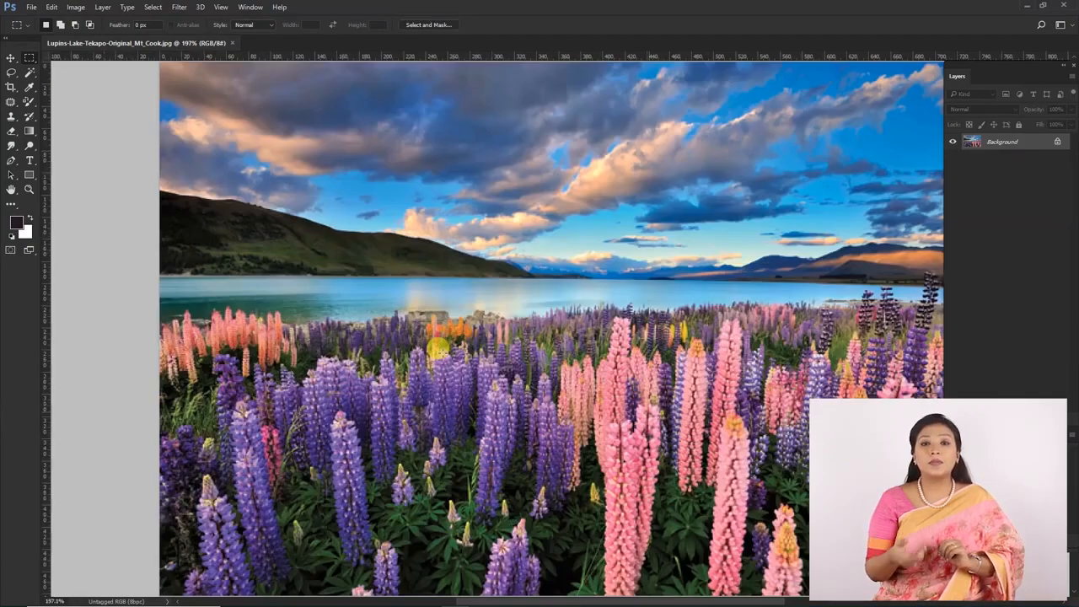
scroll(366, 223, down, 3)
click(76, 7)
mouse_move(101, 19)
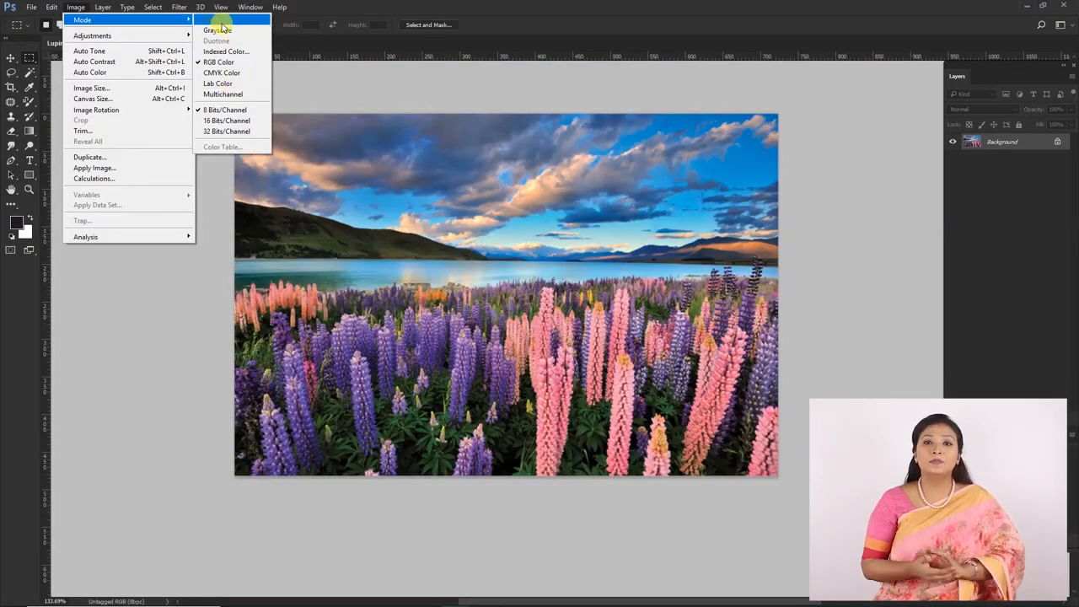
click(227, 63)
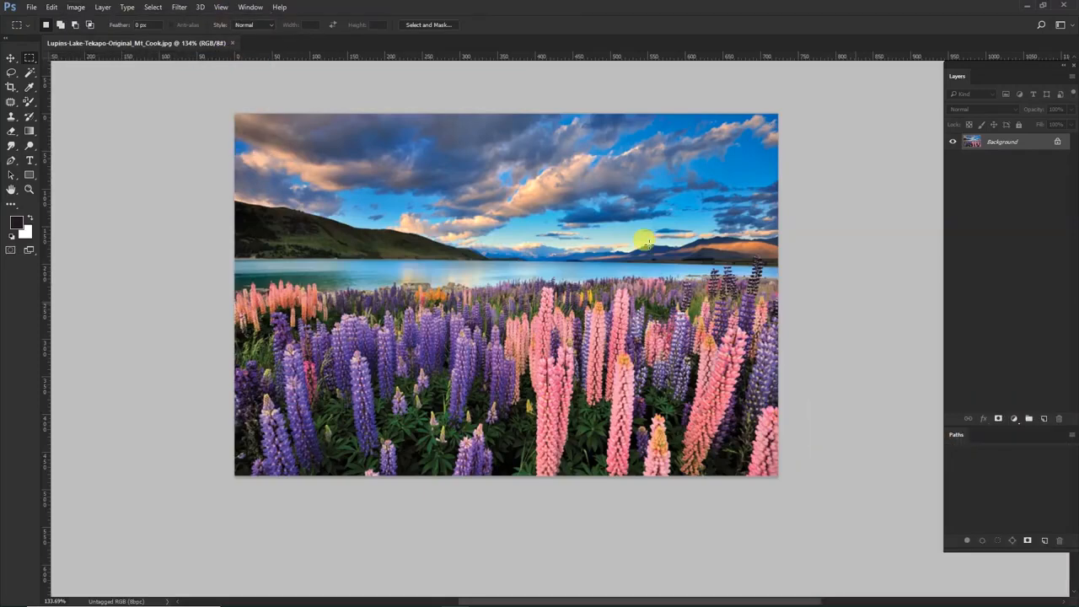
Step: Open the Channels panel for the photo
click(250, 7)
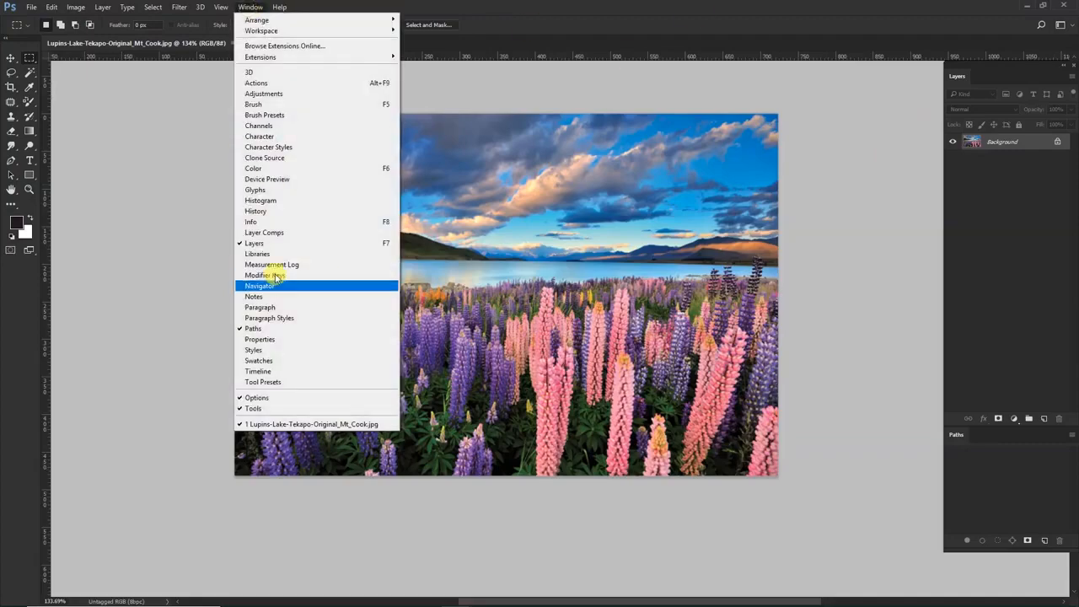
click(282, 176)
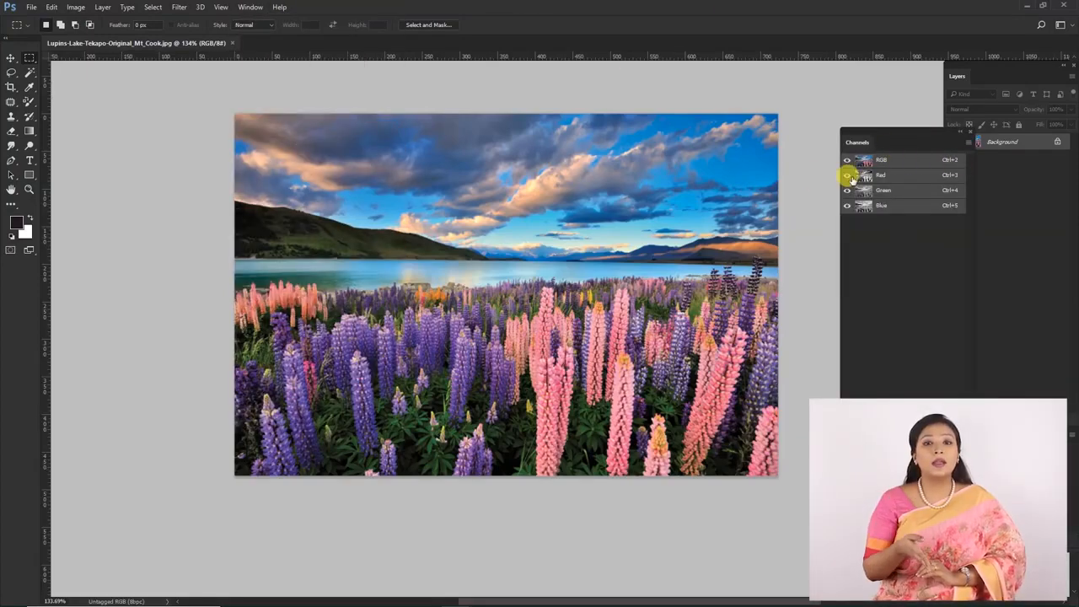
key(ctrl+0)
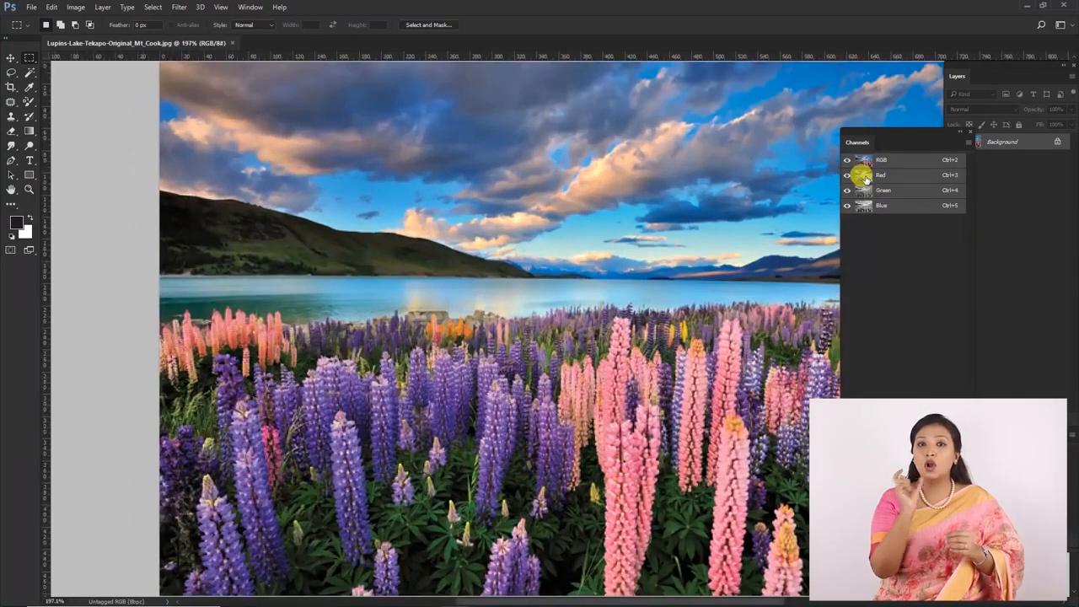
Step: View the Red, Green and Blue channels individually in grayscale and restore the full-color composite view
click(864, 175)
click(862, 206)
scroll(547, 208, down, 3)
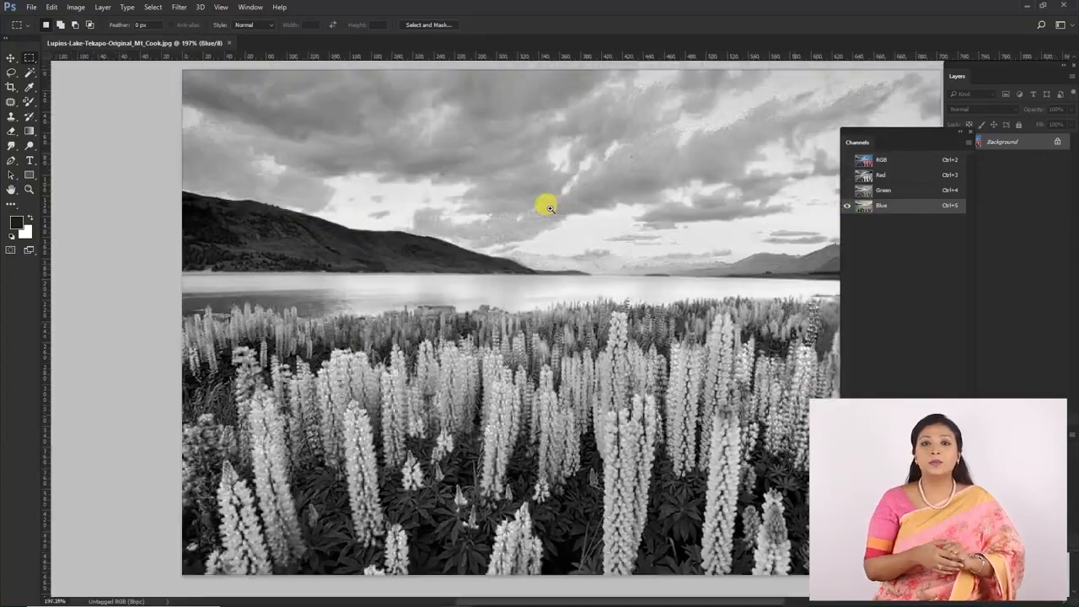
key(ctrl+0)
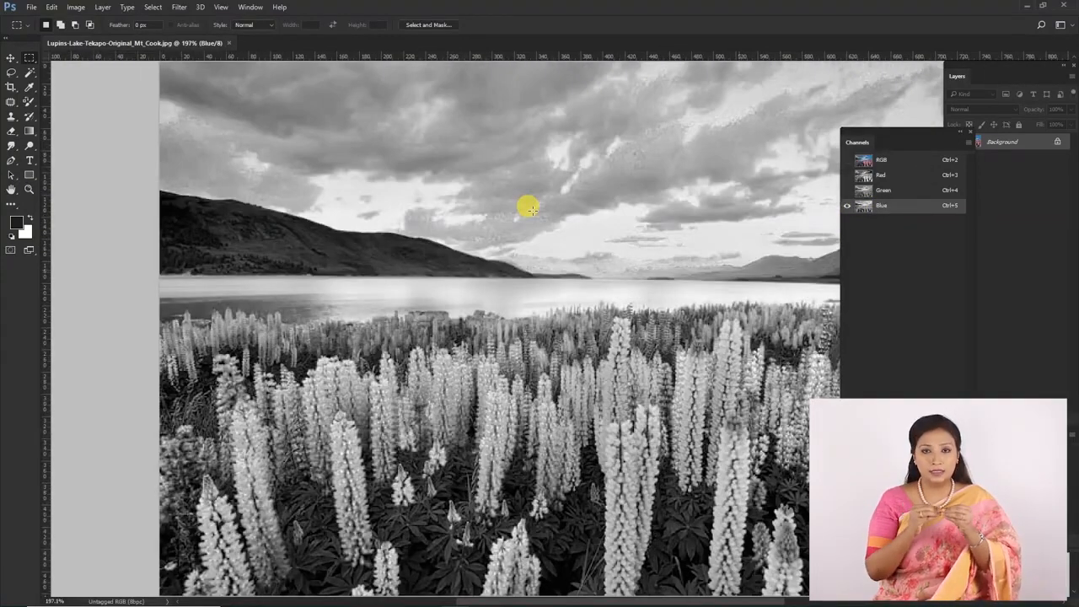
click(881, 175)
click(883, 191)
click(883, 206)
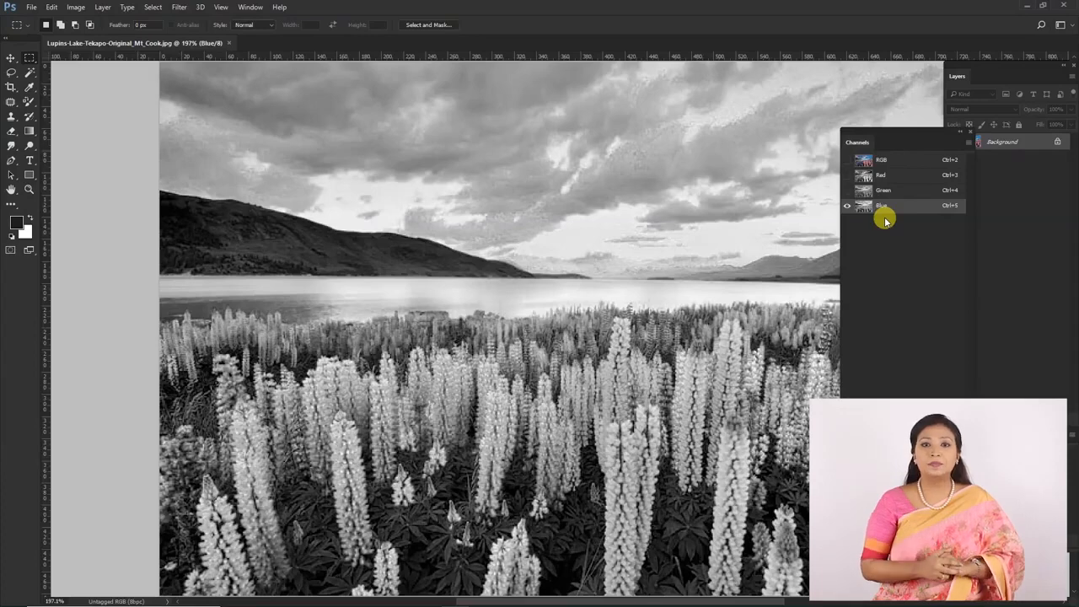
click(847, 160)
Step: Dock the Channels panel beside Layers and set its thumbnails to the largest size
drag(860, 140, 982, 78)
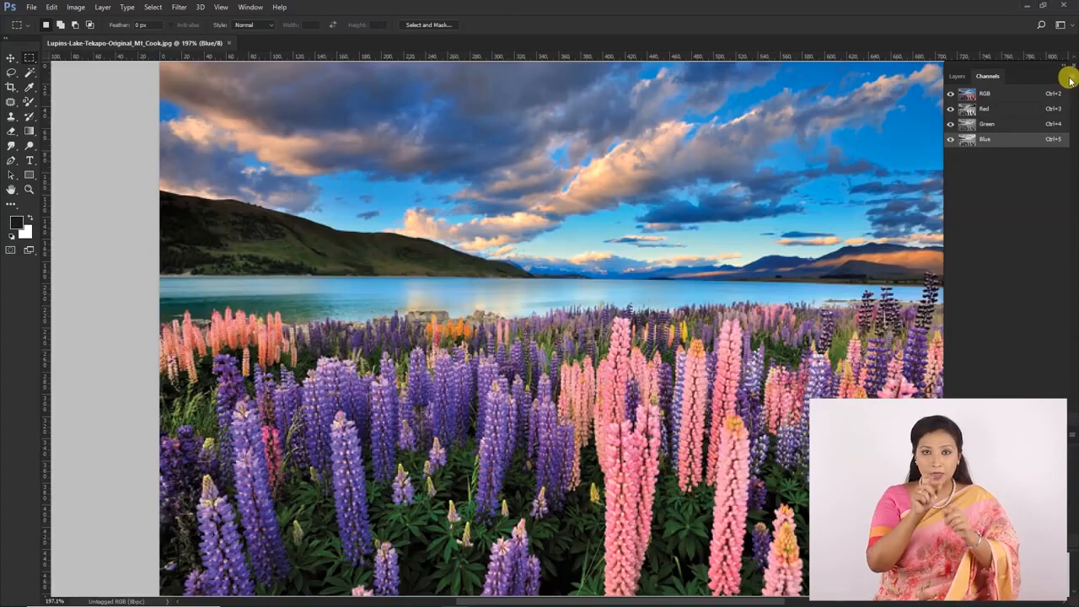
click(1071, 80)
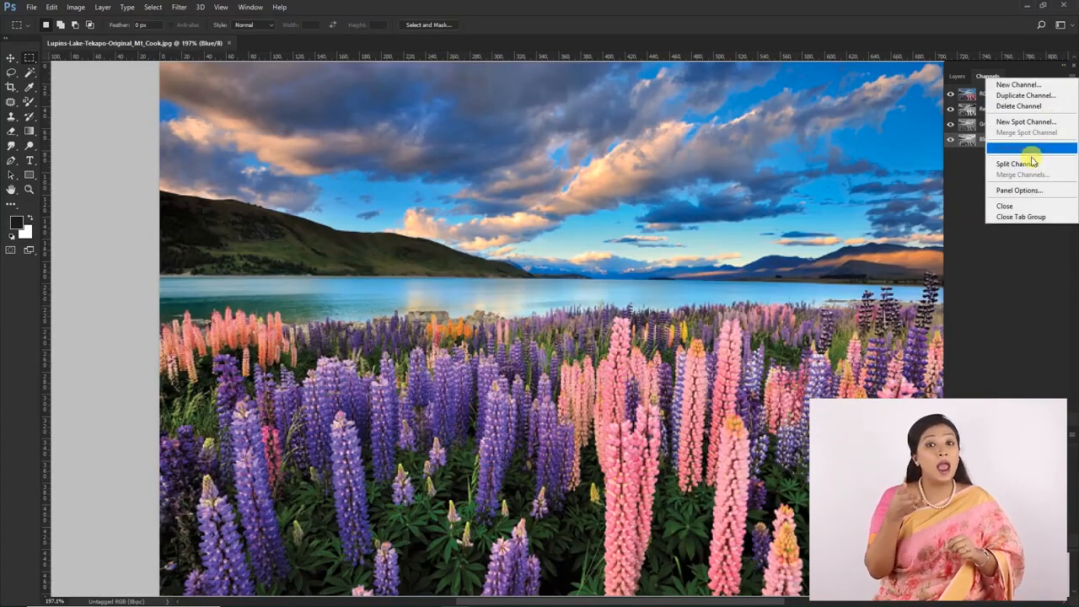
click(1027, 191)
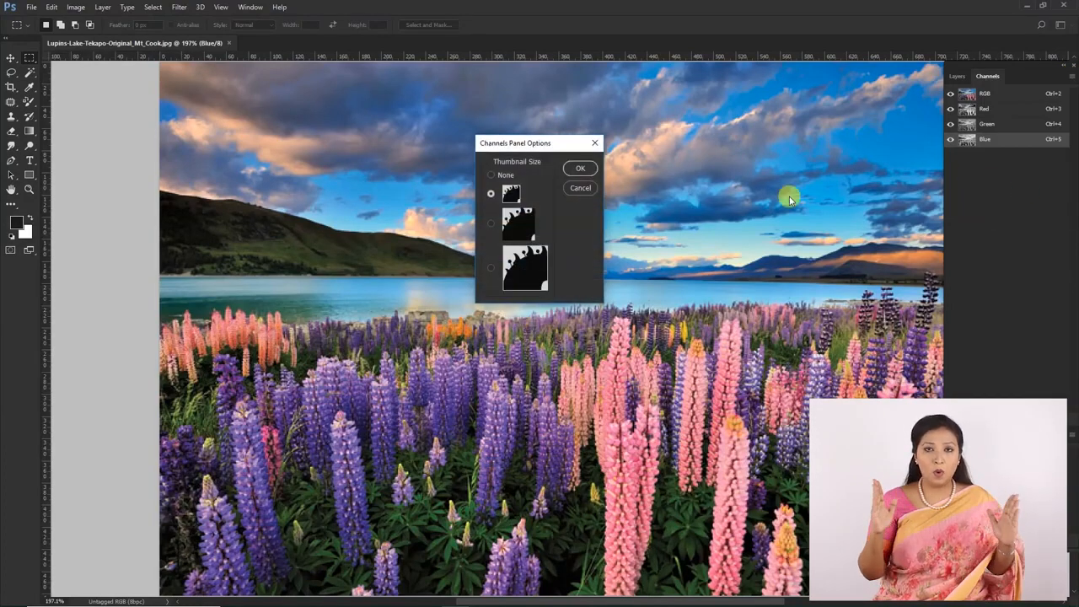
click(531, 264)
click(579, 170)
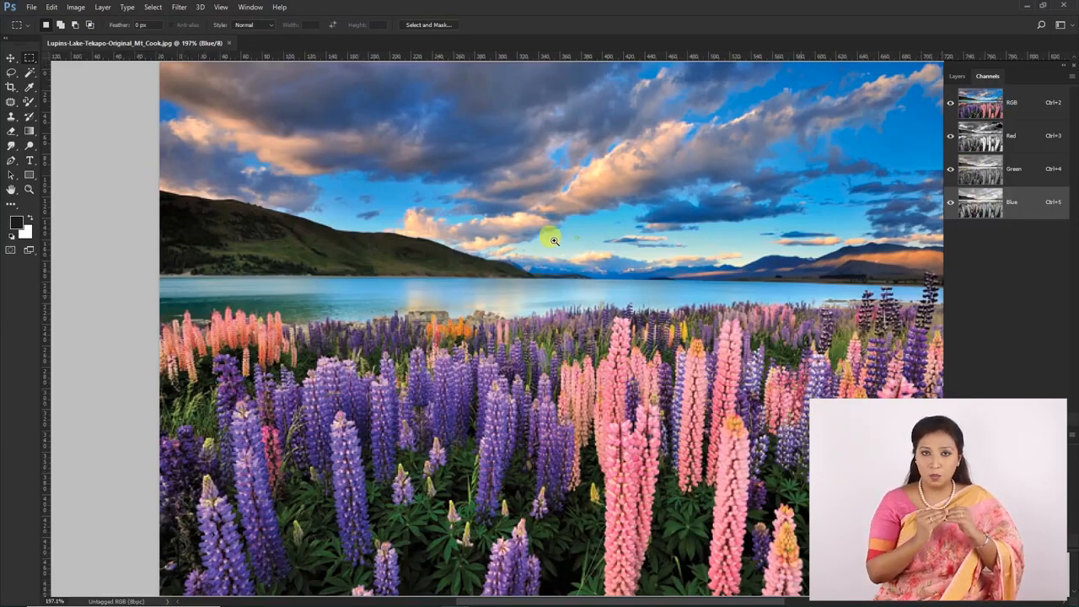
Step: Select the Red and Green channels in turn and compare the photo with the Blue channel hidden and shown
key(ctrl+0)
click(997, 133)
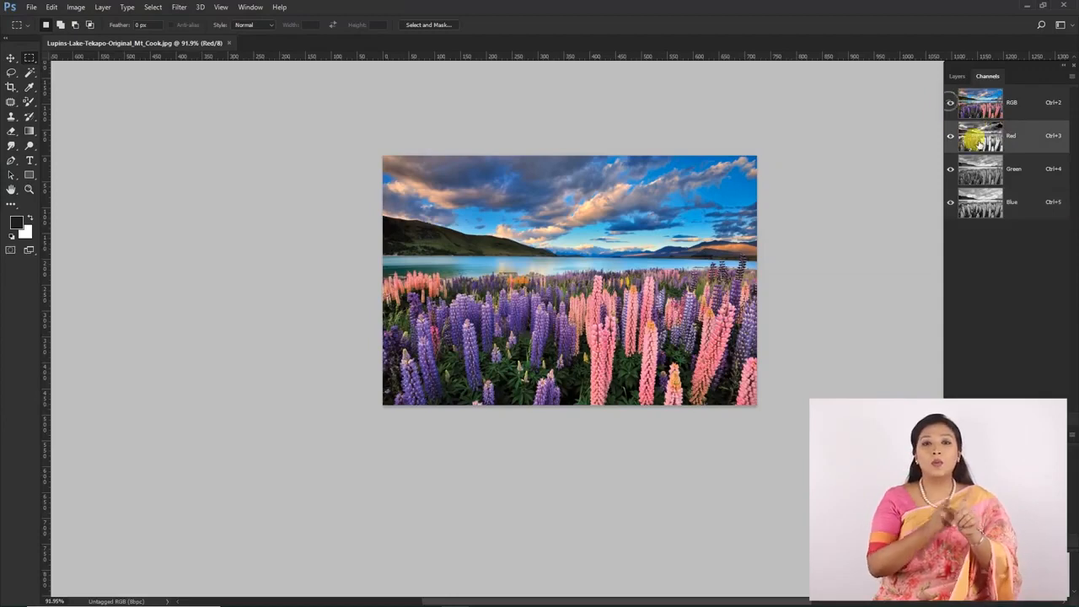
click(978, 171)
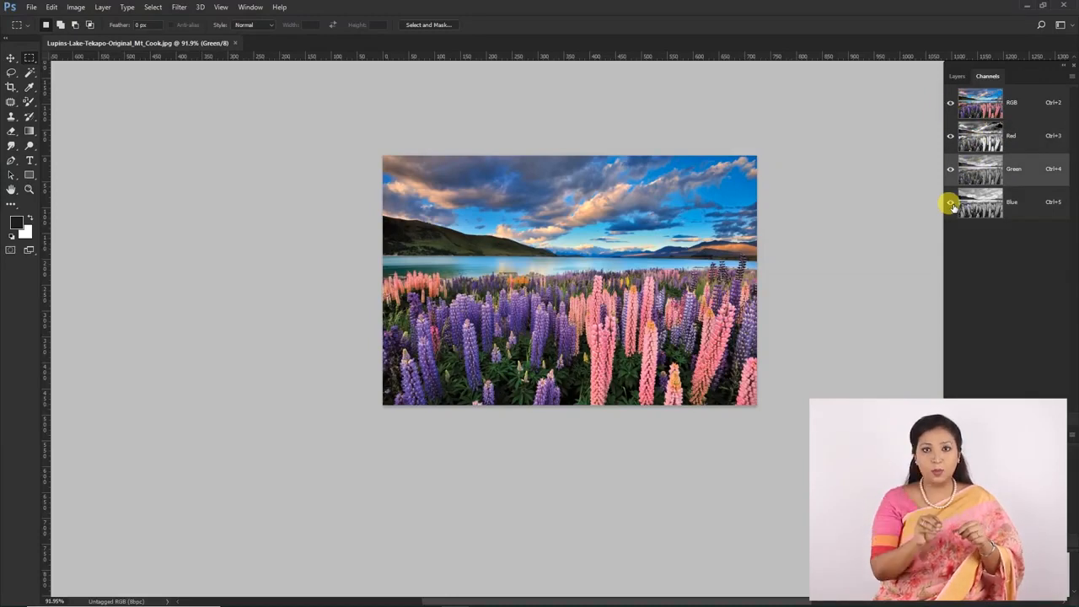
click(950, 202)
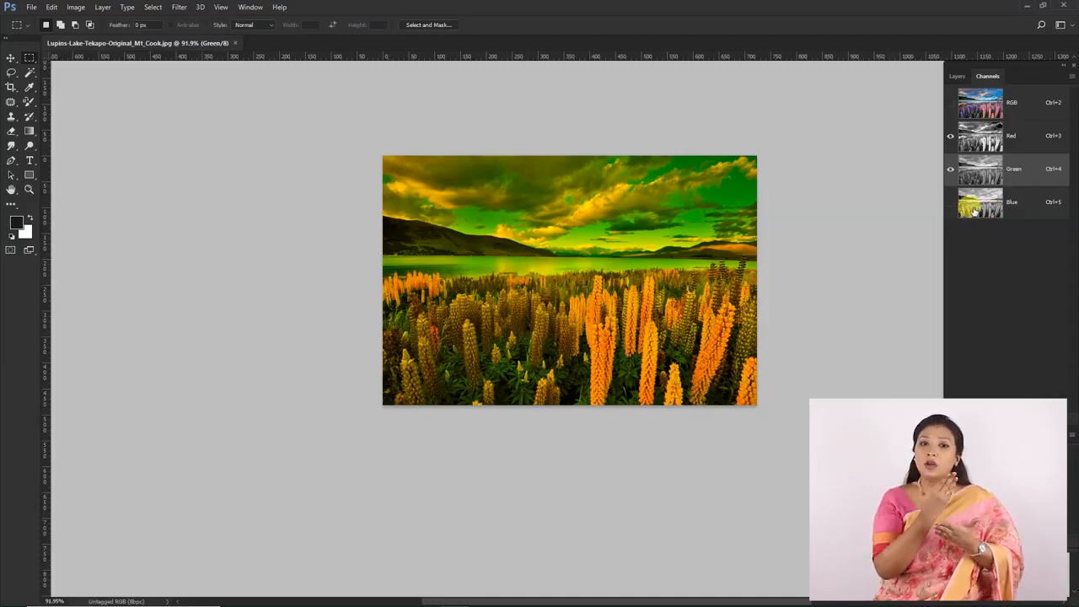
click(948, 203)
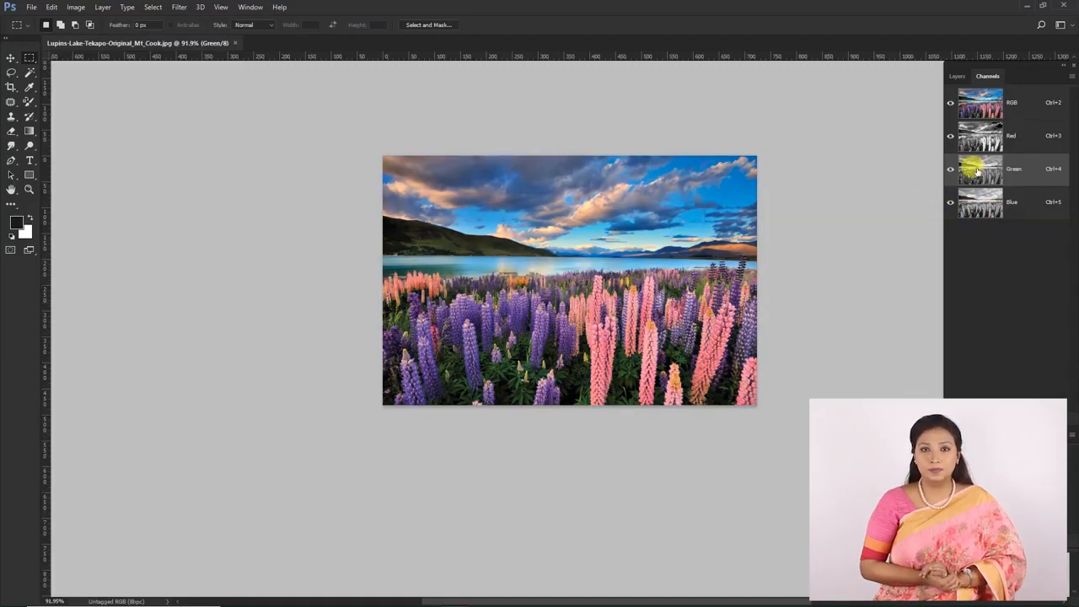
Step: Hide the Blue and Green channels to examine the Red channel alone, and make all channels visible again
click(950, 202)
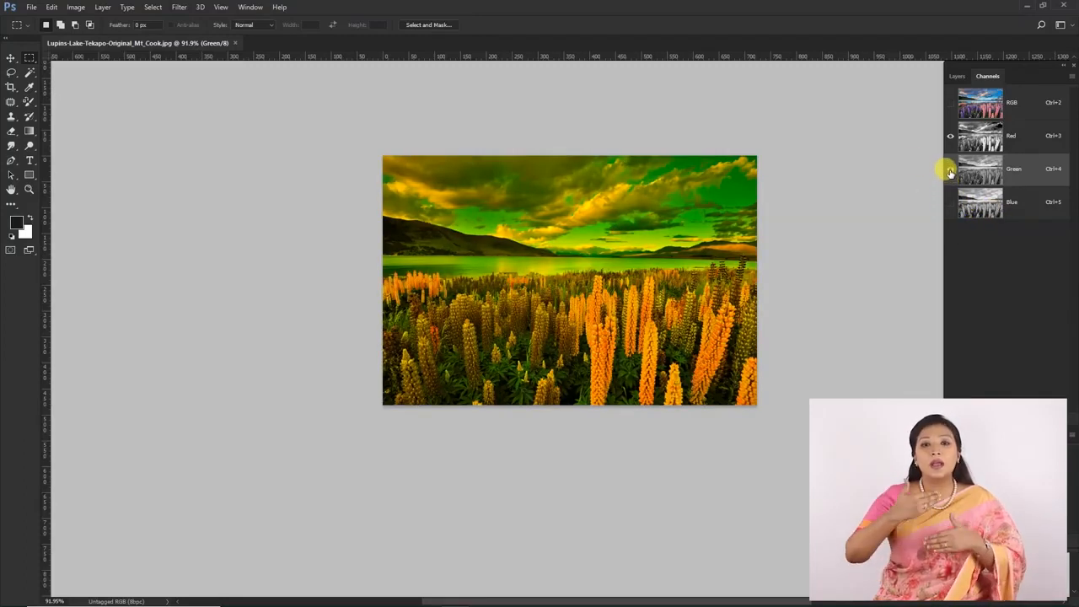
click(949, 170)
click(949, 170)
click(949, 170)
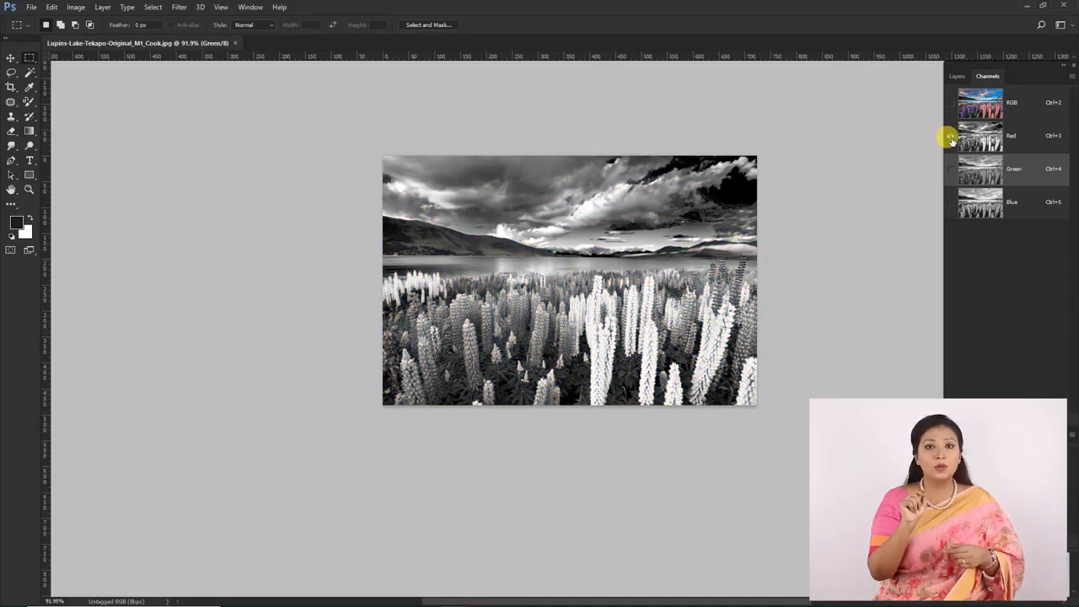
click(950, 137)
click(950, 201)
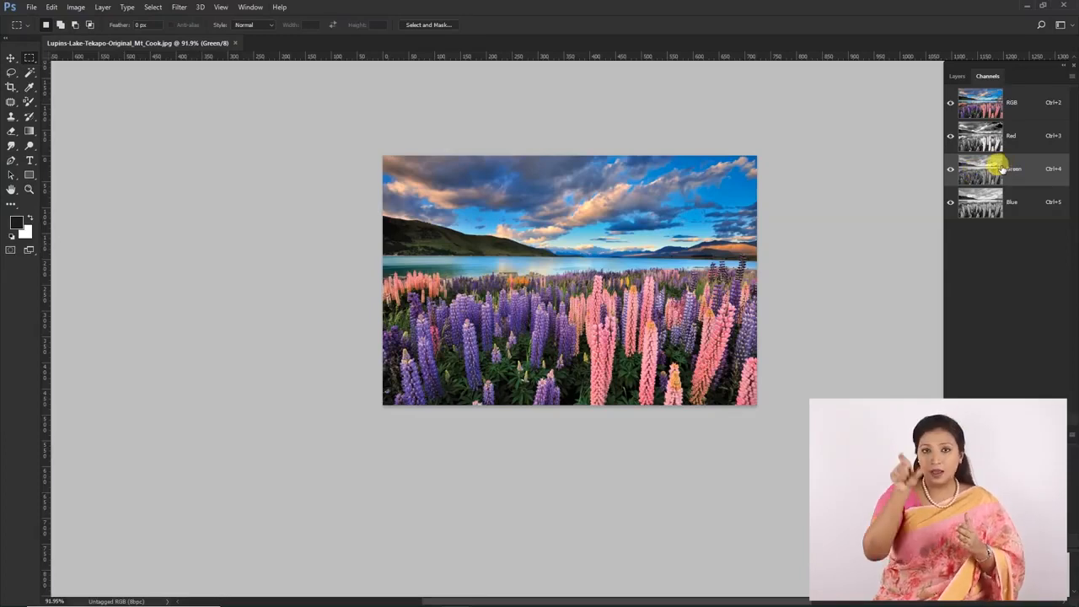
Step: Enable Show Channels in Color in the Interface preferences
click(51, 6)
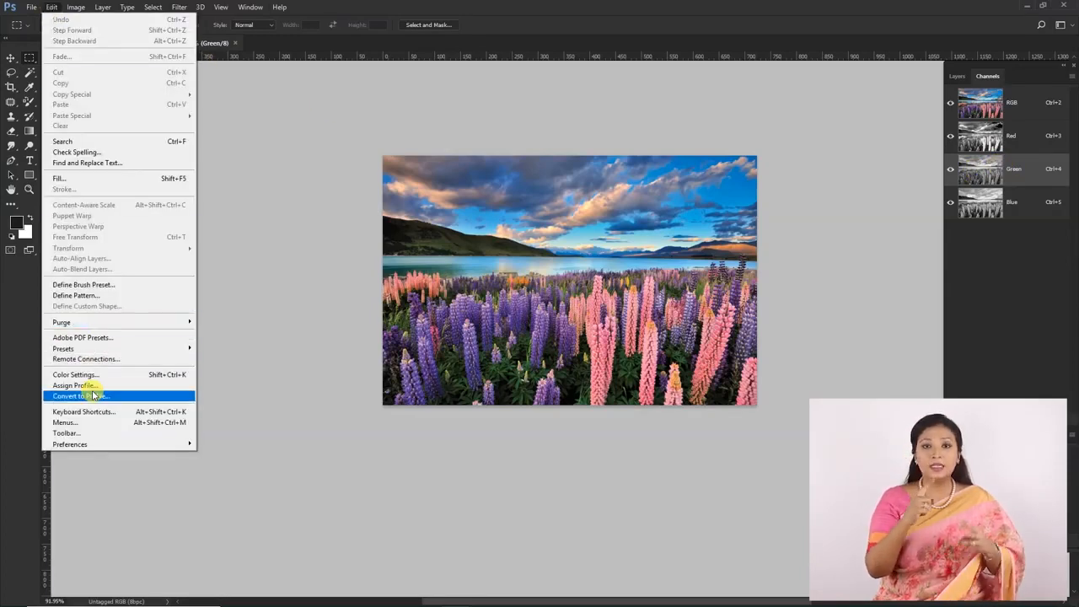
mouse_move(87, 444)
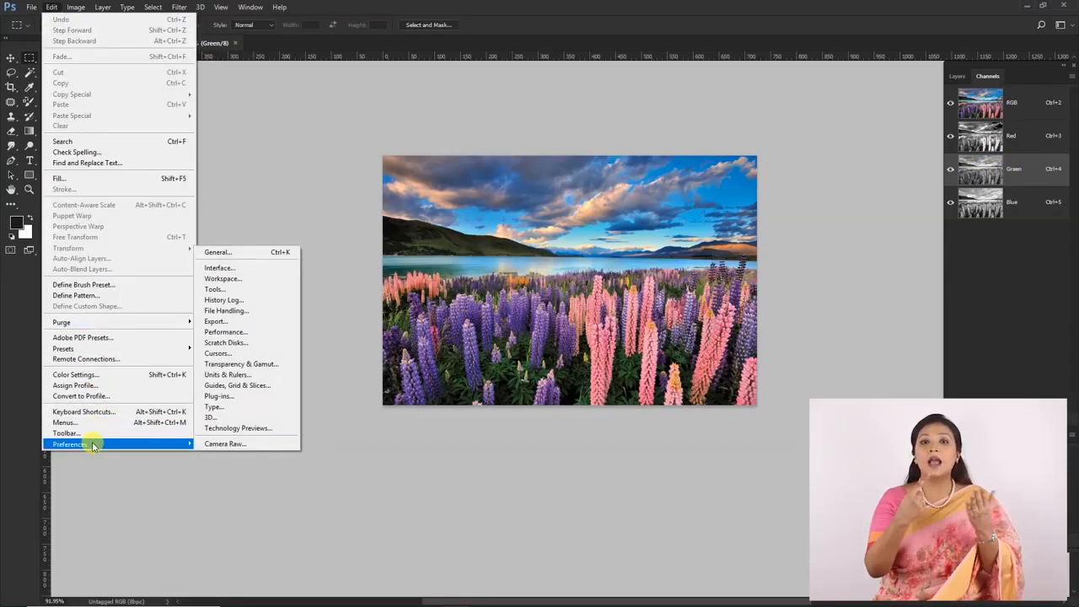
click(226, 271)
key(i)
drag(406, 111, 248, 194)
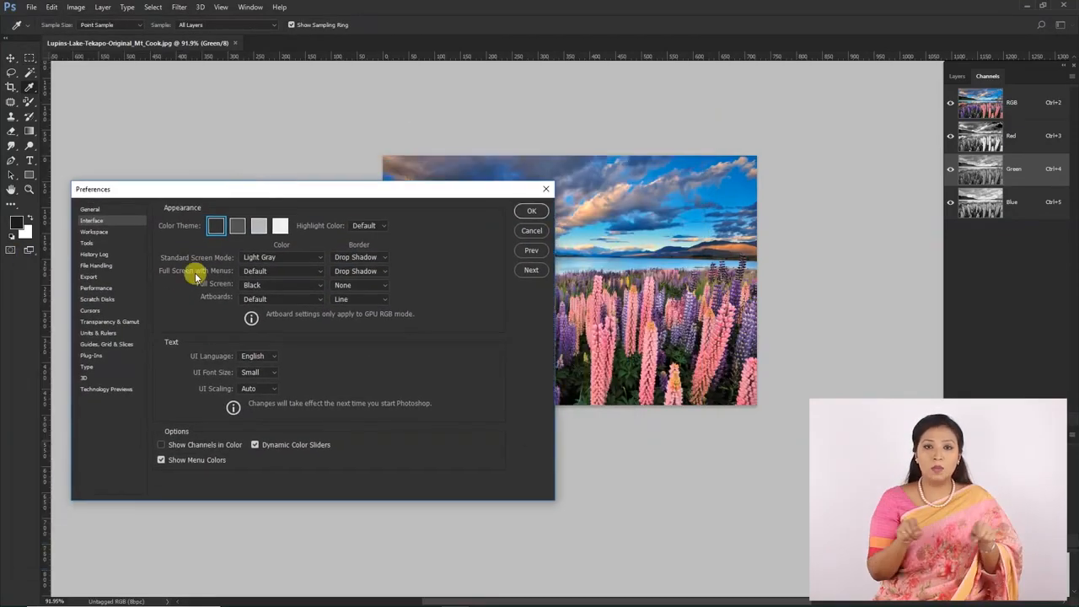
click(161, 445)
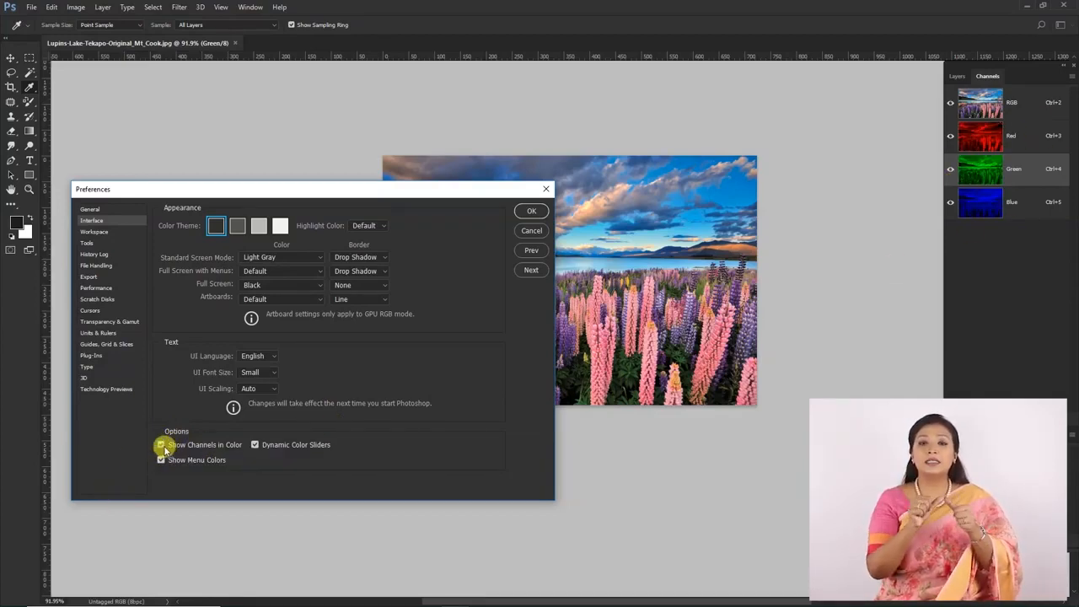
click(161, 445)
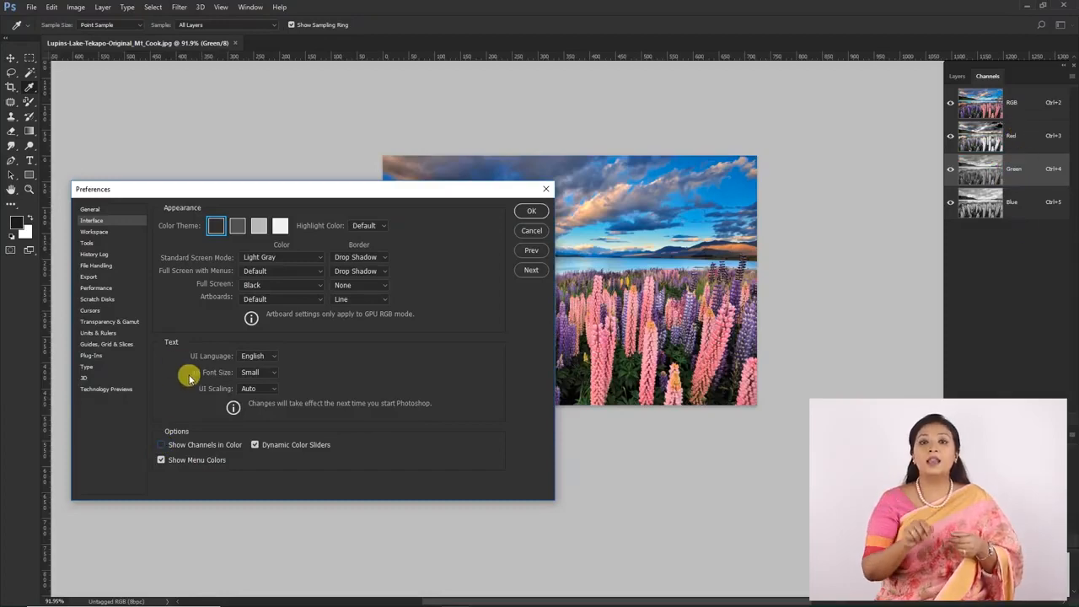
click(161, 445)
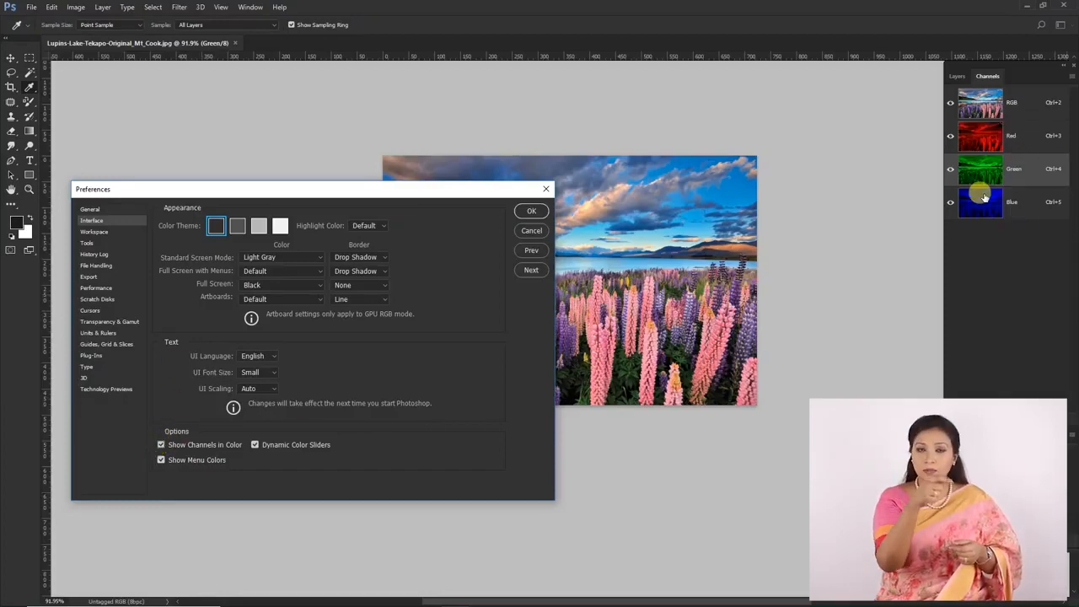
click(531, 212)
Step: Select the Red, Green and Blue channels in turn to examine their colored thumbnails
scroll(700, 186, up, 2)
scroll(602, 180, down, 1)
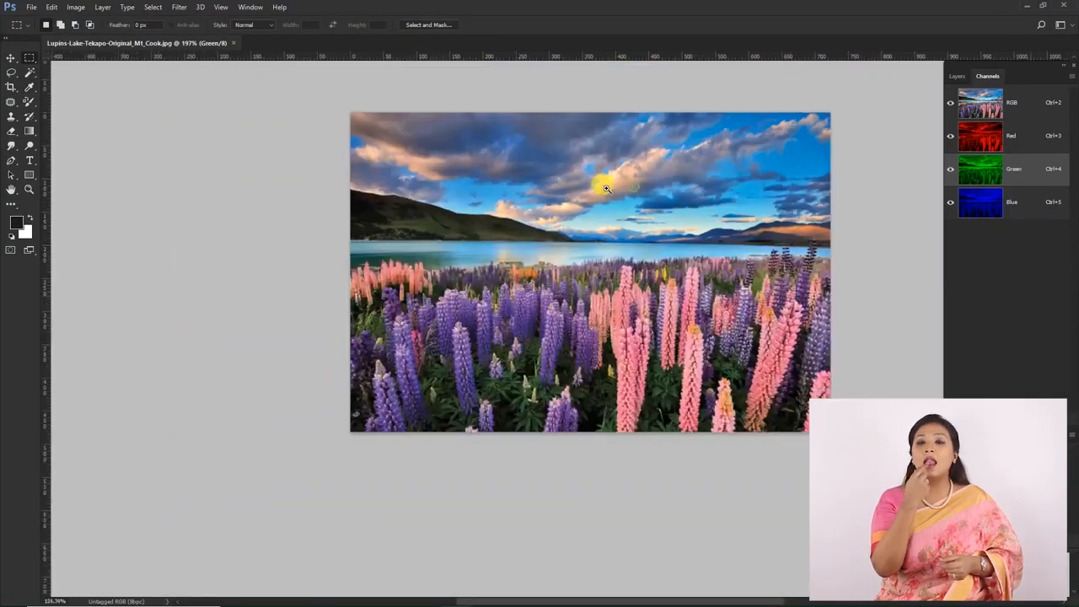
click(980, 140)
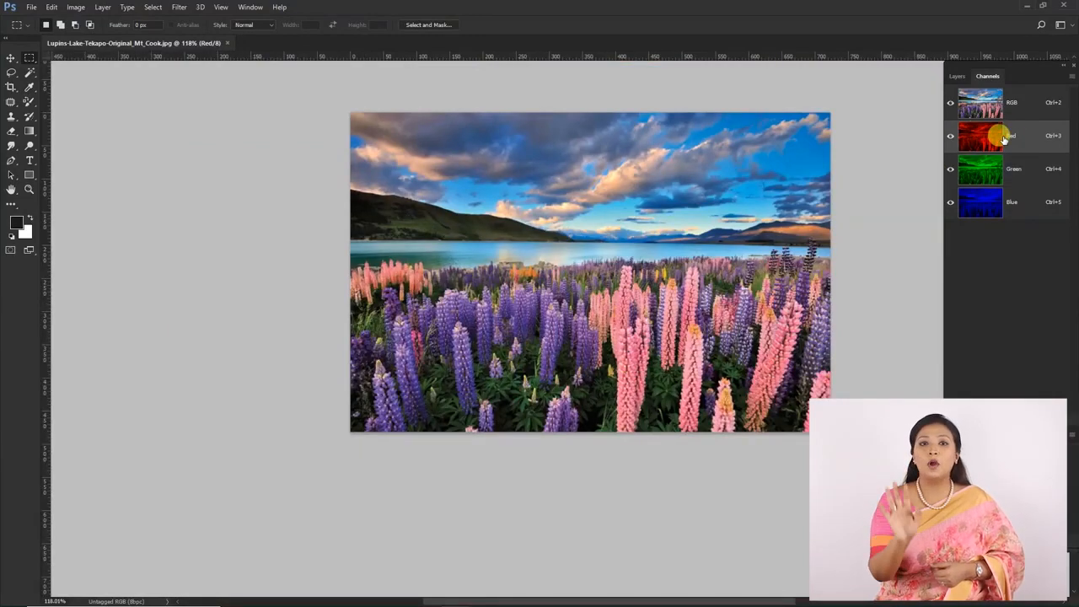
drag(760, 207, 1002, 99)
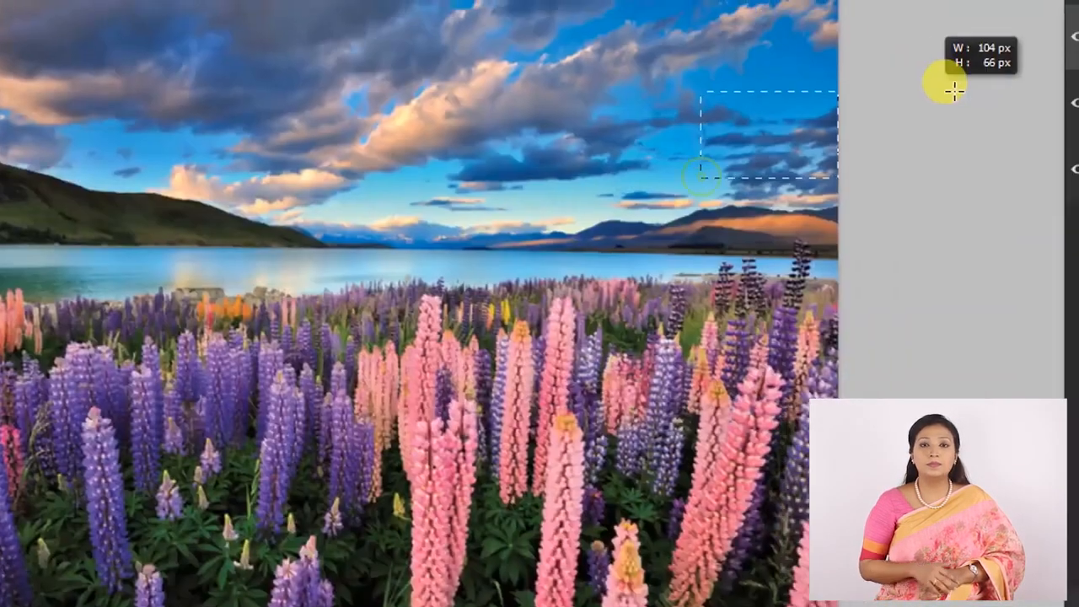
drag(924, 88, 924, 87)
click(729, 201)
click(870, 226)
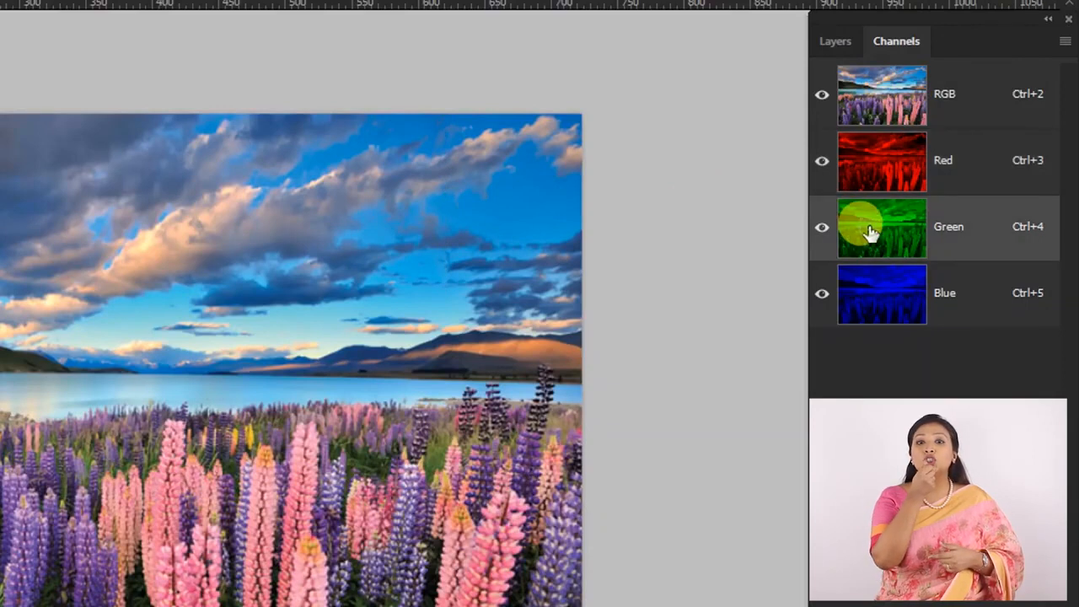
click(883, 291)
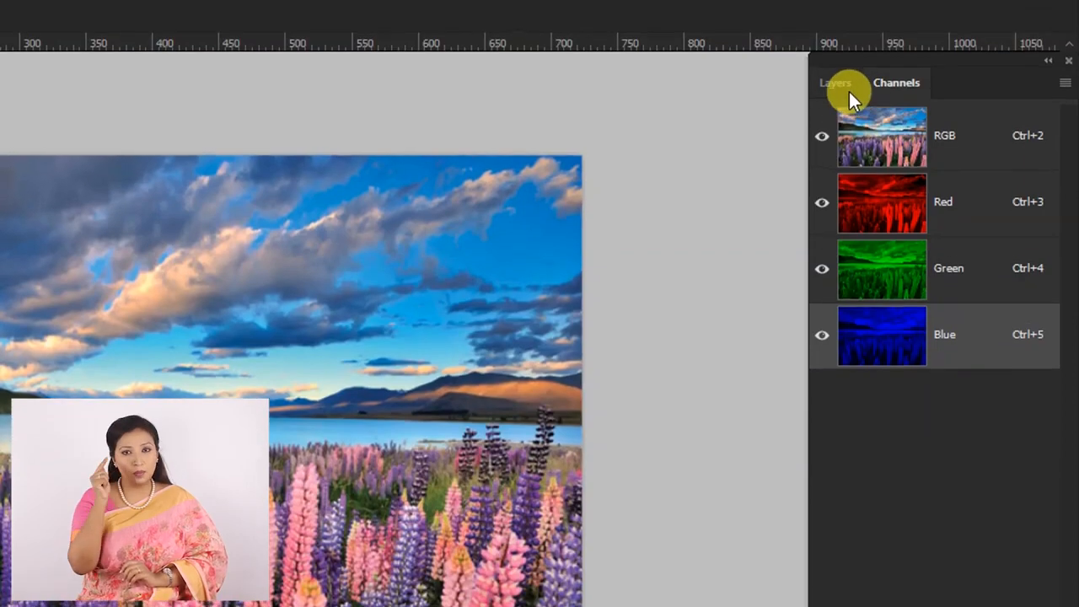
Step: Add a Curves adjustment layer above the Background layer and move its properties clear of the photo
click(846, 87)
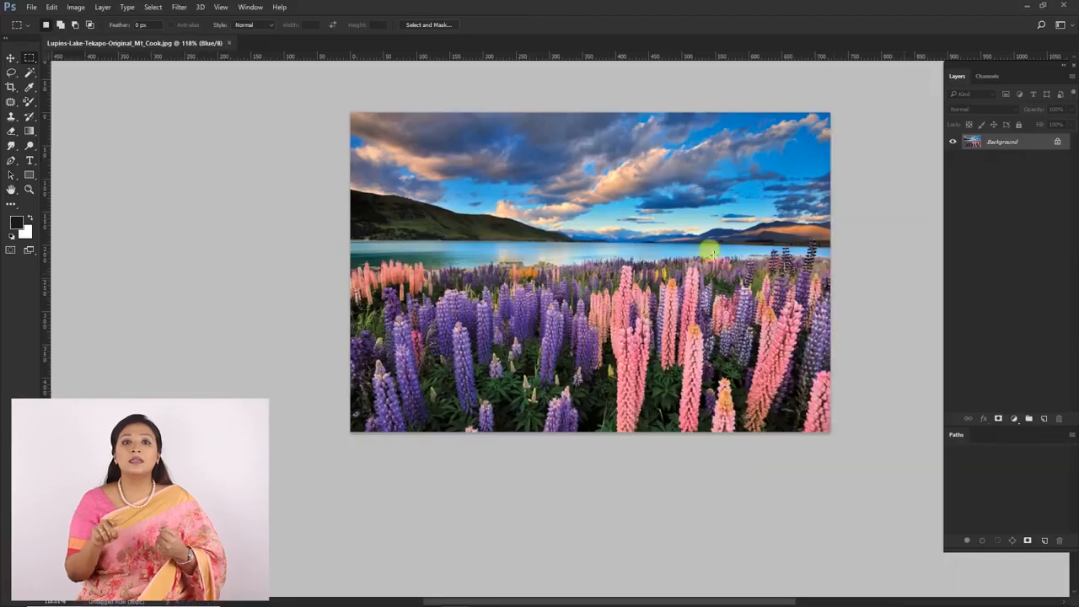
click(1014, 418)
click(997, 240)
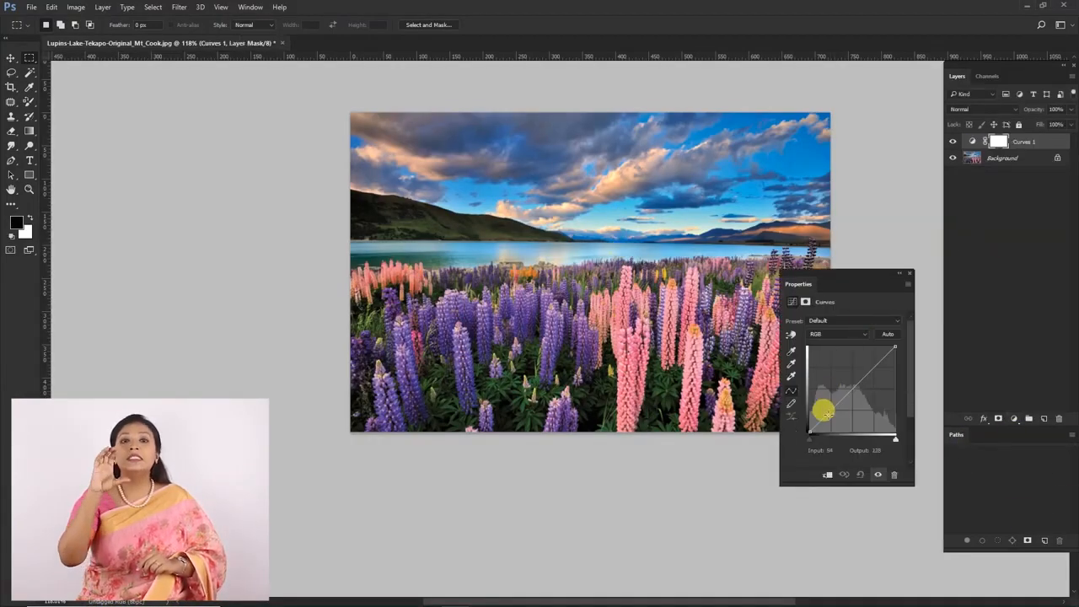
drag(837, 280, 152, 186)
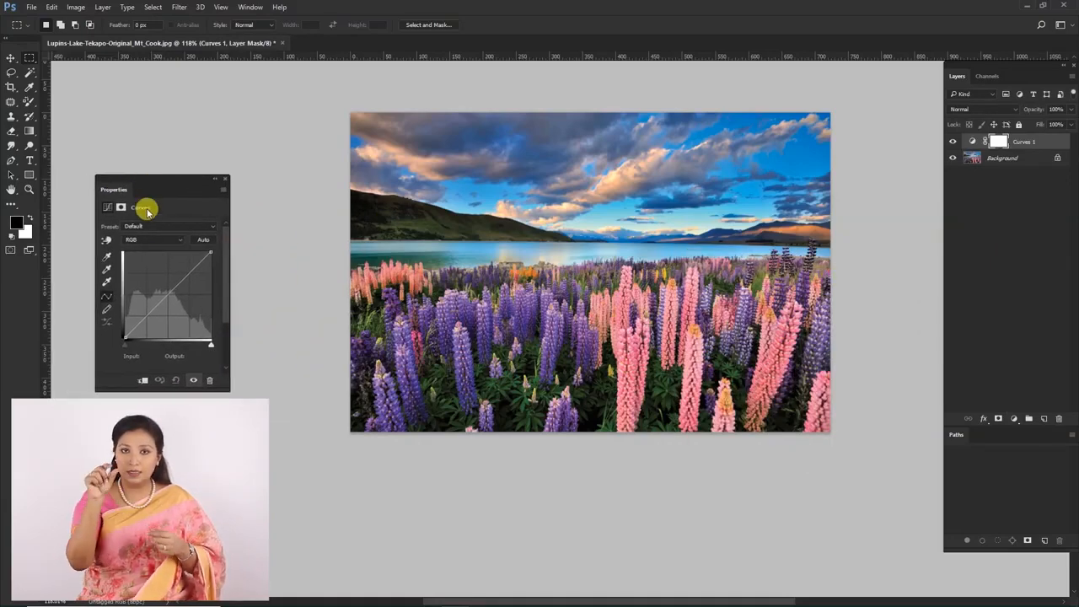
Step: Adjust the midtone point of the Red channel's curve in the Curves 1 adjustment
click(141, 226)
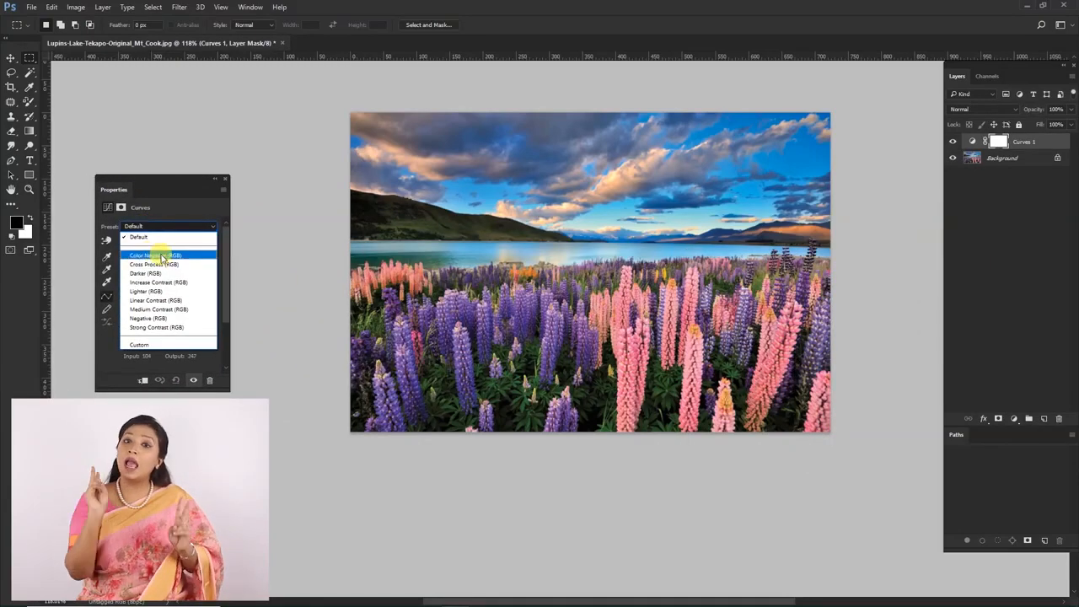
click(155, 234)
click(144, 239)
click(144, 250)
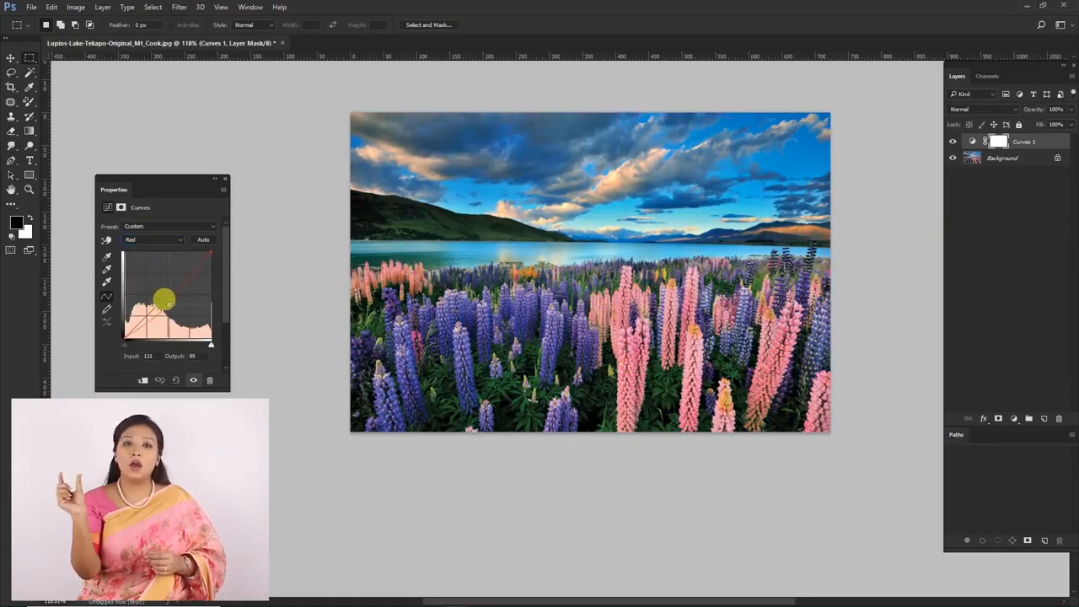
mouse_move(161, 301)
mouse_down()
mouse_move(189, 316)
mouse_move(149, 273)
mouse_move(163, 297)
mouse_up()
Step: Adjust the midtone point of the Green channel's curve and bring up the Blue channel's curve
click(140, 241)
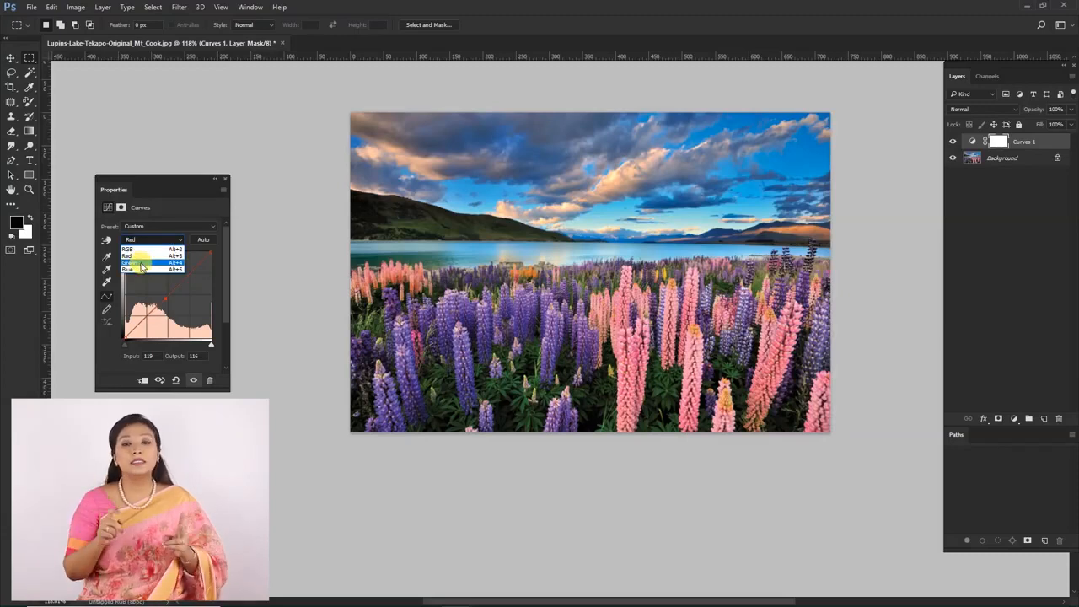
click(141, 263)
mouse_move(156, 292)
mouse_down()
mouse_move(145, 278)
mouse_move(180, 308)
mouse_move(150, 272)
mouse_move(169, 296)
mouse_move(158, 293)
mouse_up()
click(147, 239)
click(145, 272)
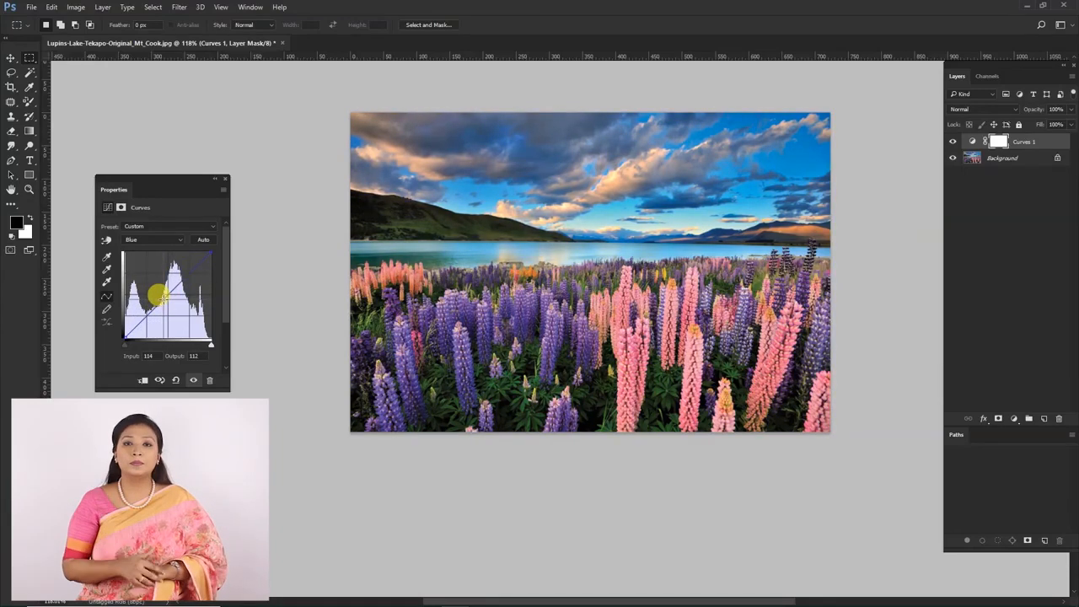
Step: Close the curve properties and delete the Curves 1 adjustment layer
click(224, 178)
drag(1019, 140, 1059, 418)
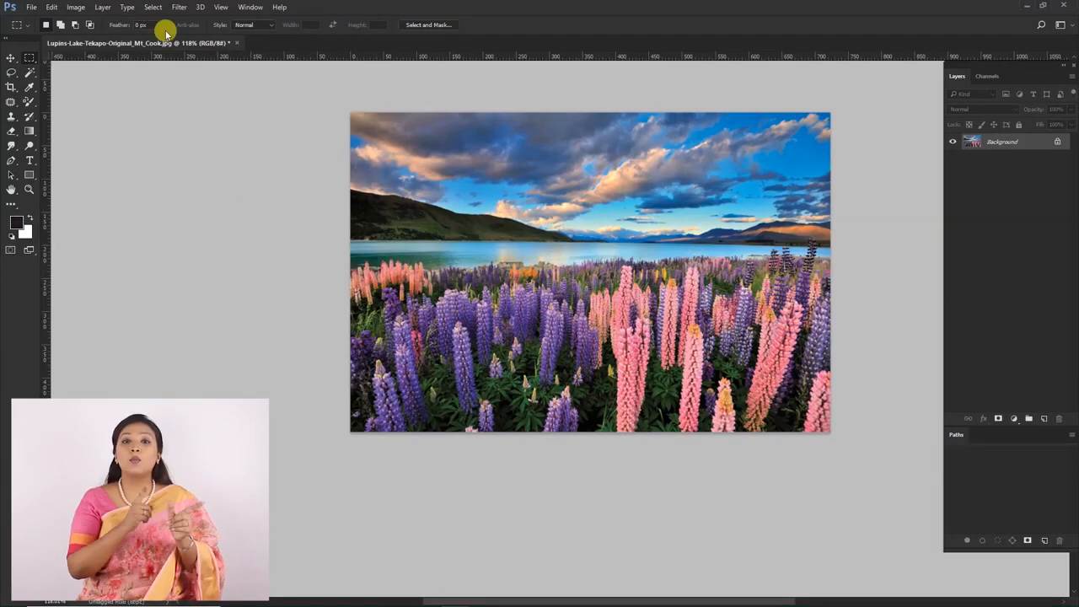
Step: Convert the lupin photo to CMYK Color mode, accepting the U.S. Web Coated (SWOP) v2 profile
click(74, 7)
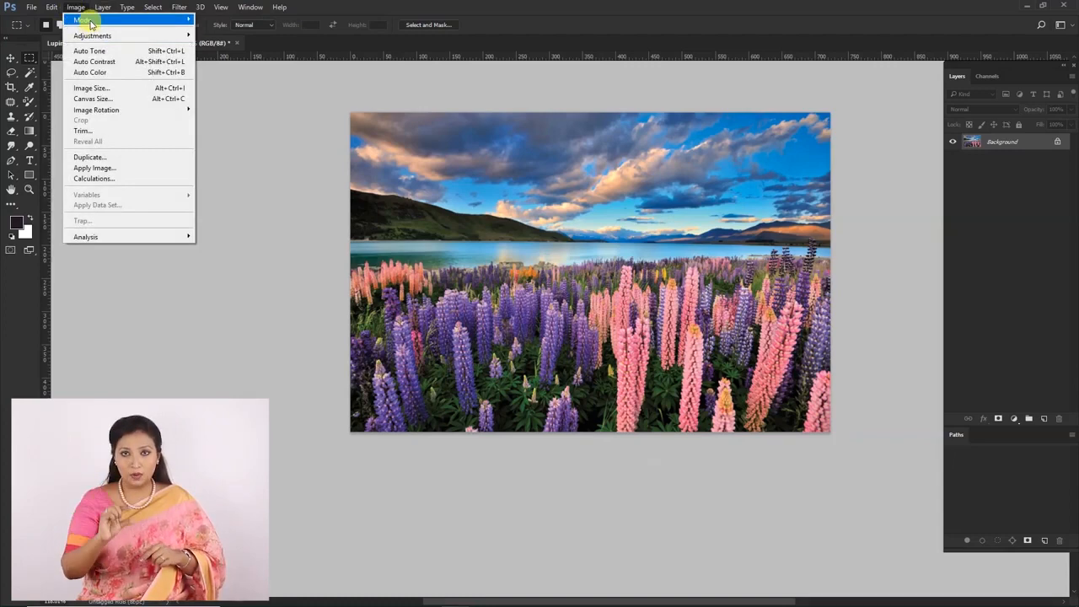
mouse_move(89, 21)
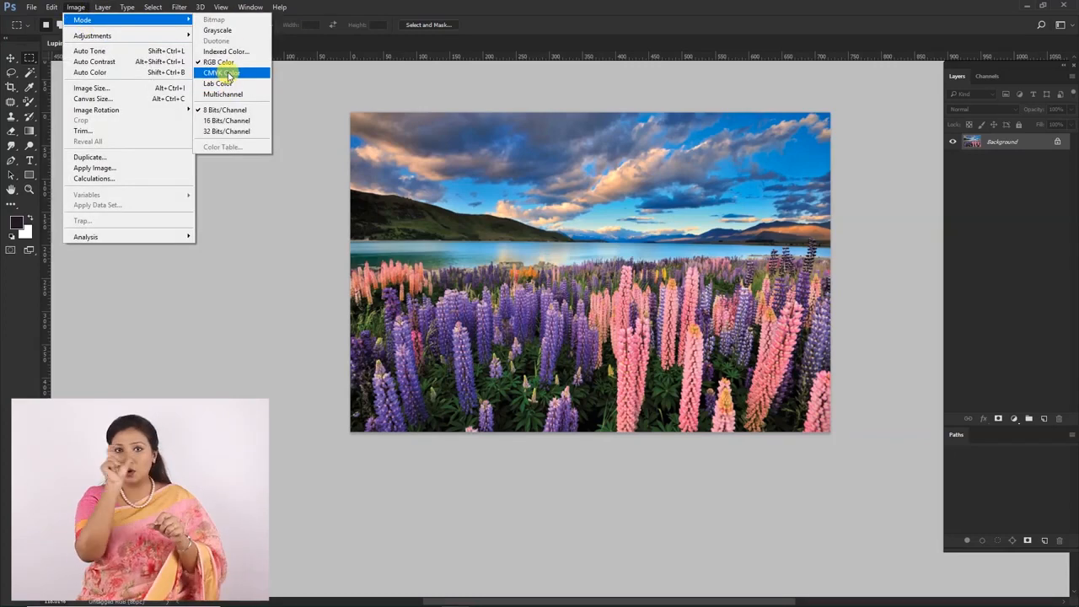
click(221, 72)
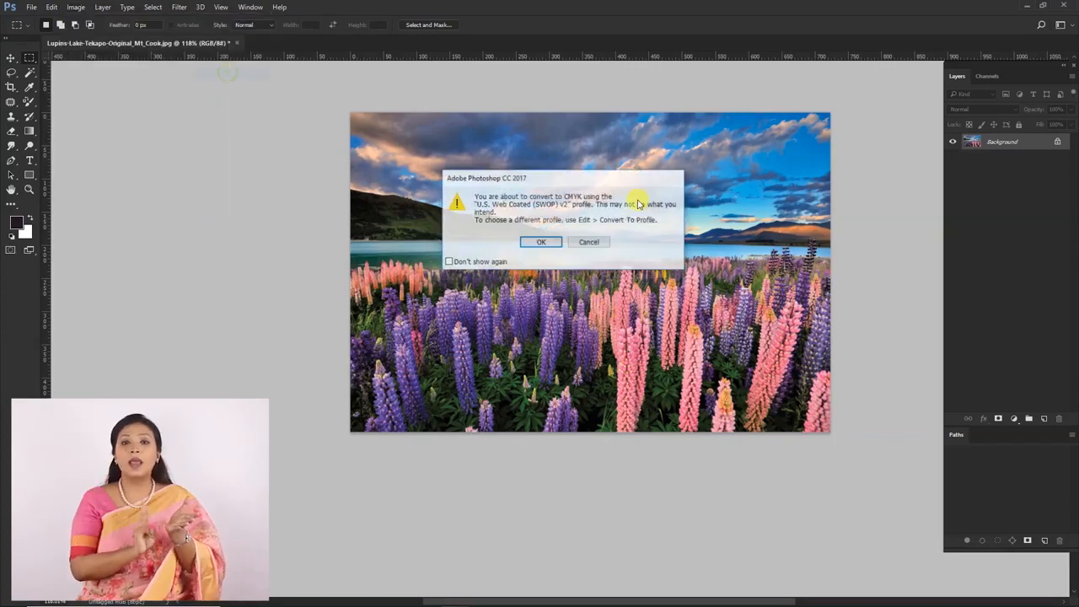
click(542, 244)
drag(537, 241, 578, 239)
mouse_move(674, 238)
mouse_down()
mouse_move(642, 245)
mouse_move(677, 244)
mouse_up()
drag(514, 224, 482, 226)
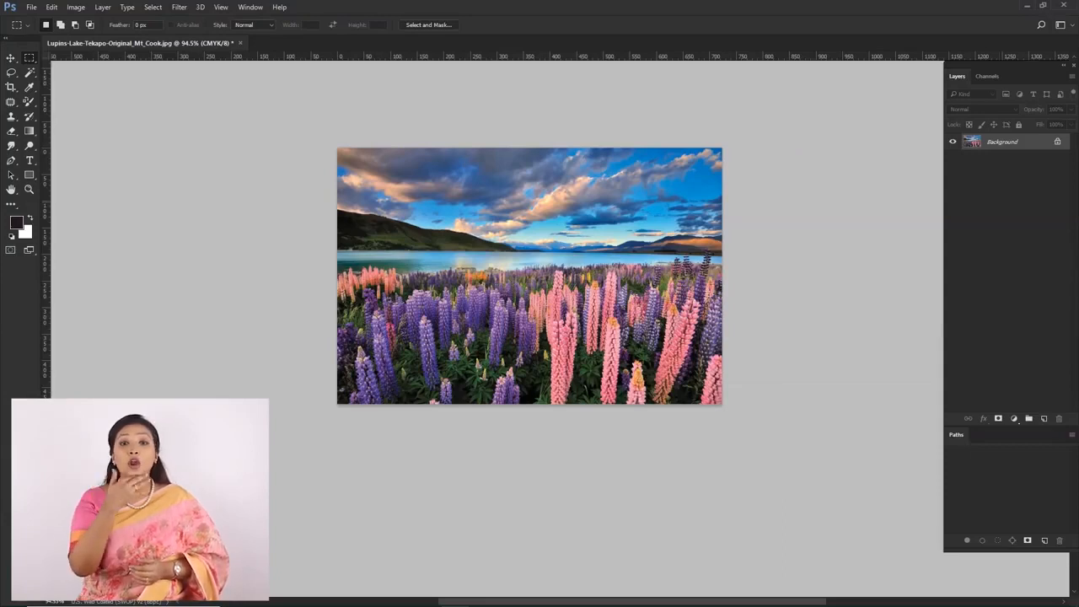
Step: Show the photo's channels and view the Cyan, Magenta, Yellow and Black channels one at a time
click(987, 76)
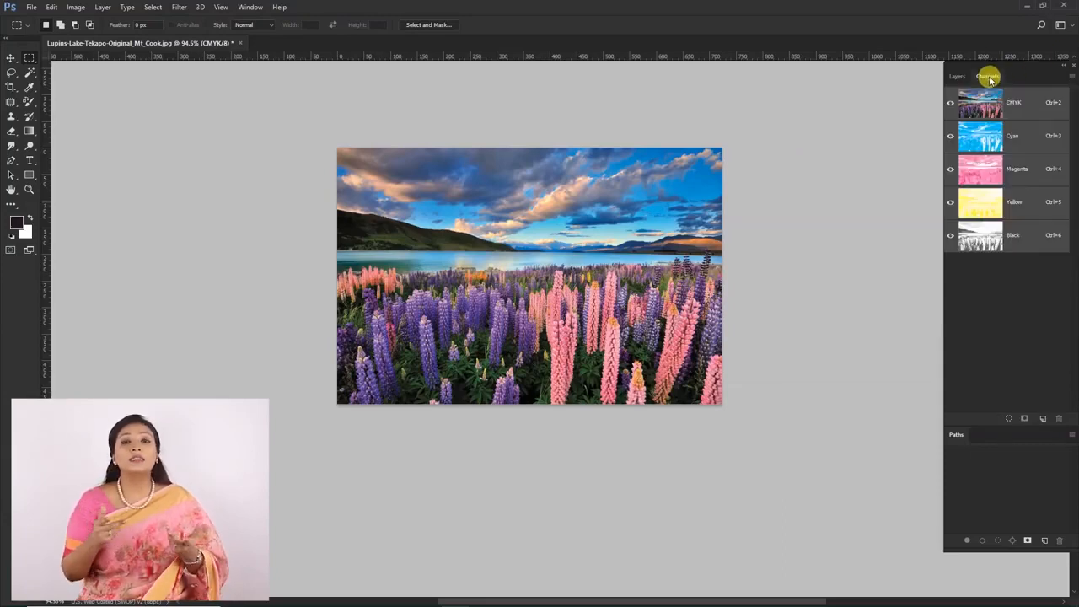
click(1011, 144)
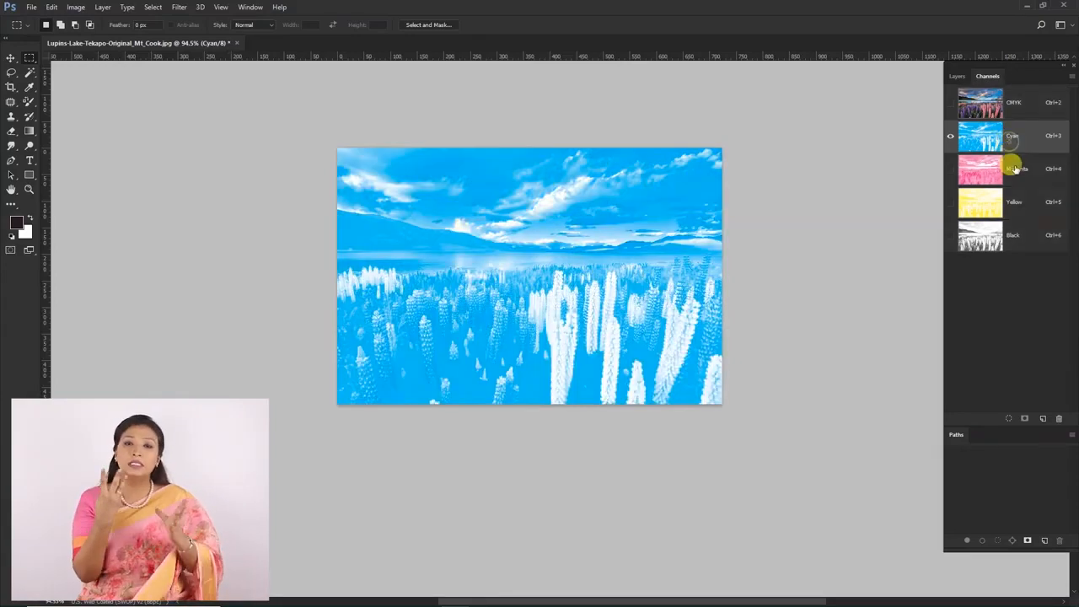
click(1015, 169)
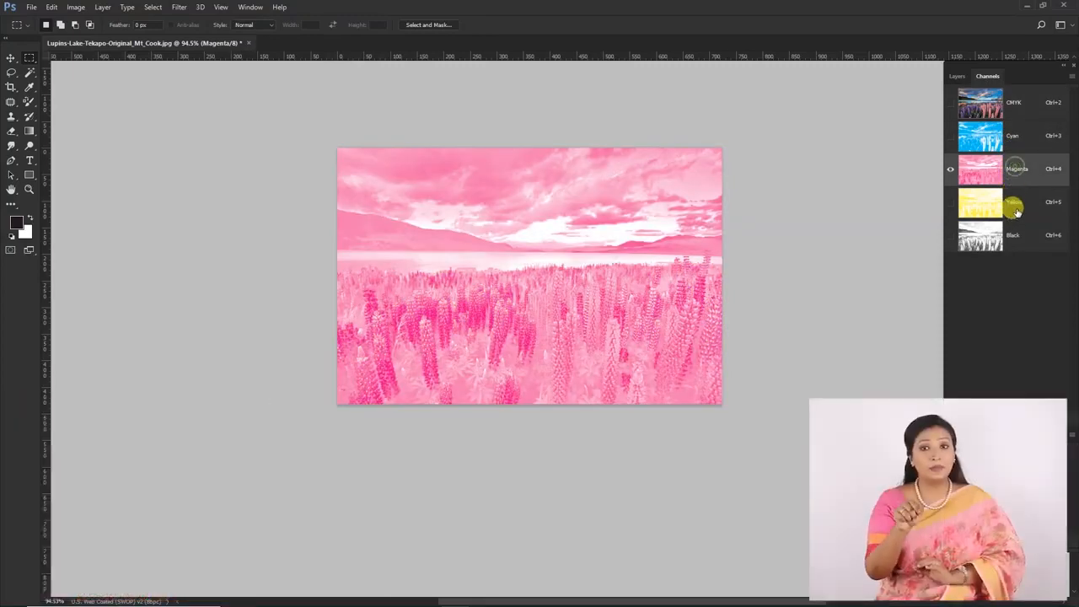
click(1016, 209)
click(1014, 225)
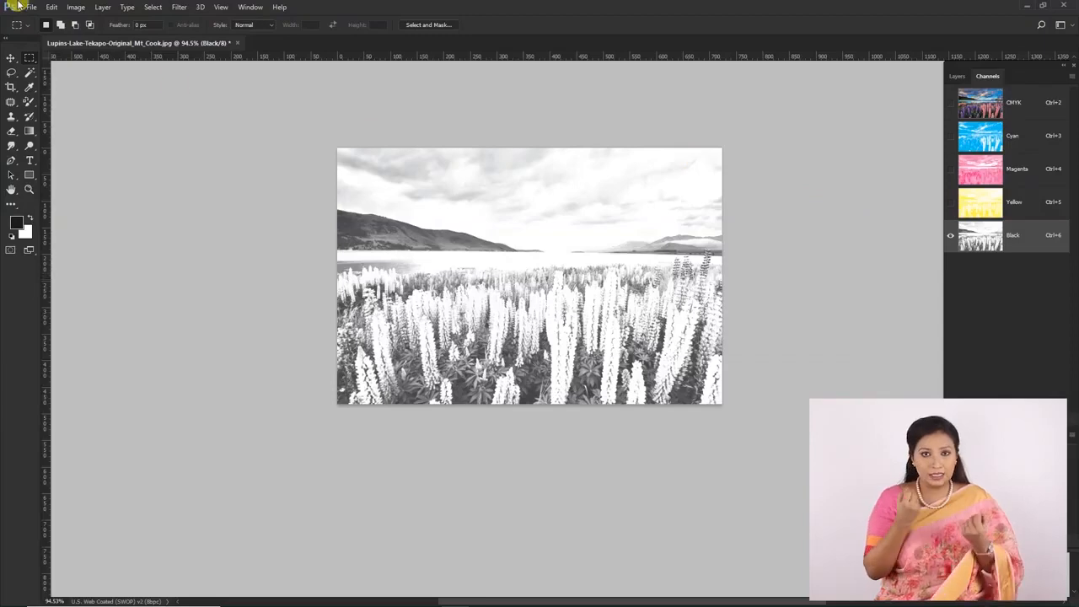
Step: Switch Show Channels in Color off and back on in the Interface preferences to compare the channel thumbnails
click(52, 7)
mouse_move(89, 443)
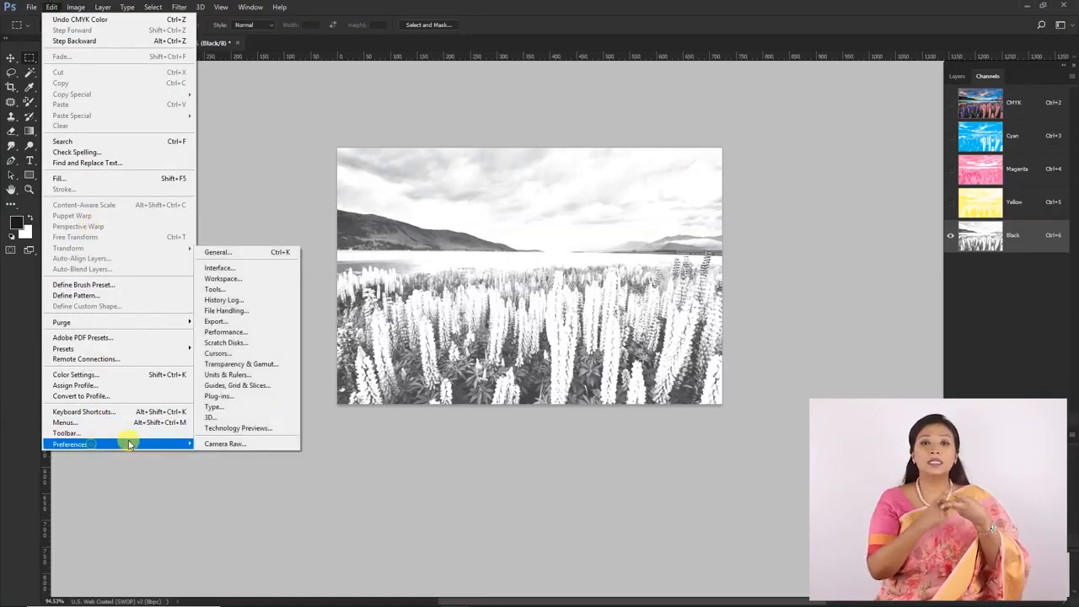
click(215, 267)
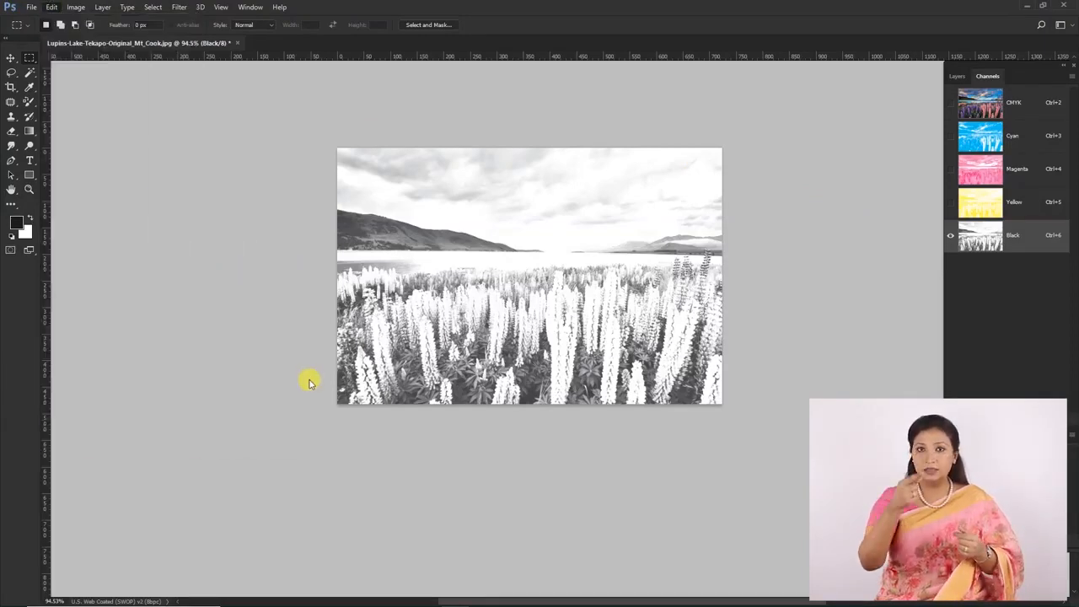
click(161, 444)
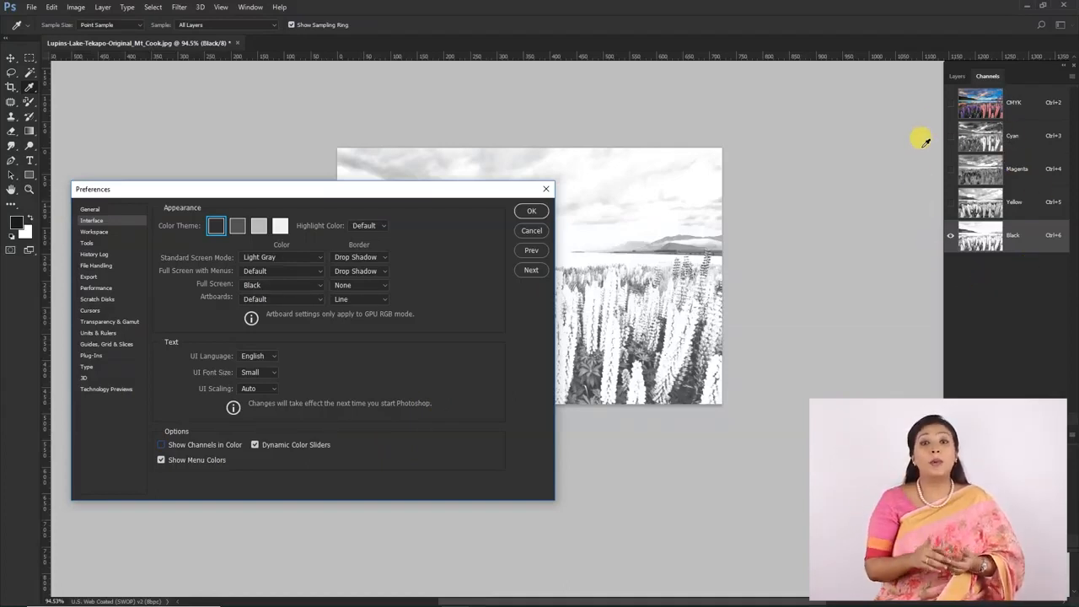
click(162, 444)
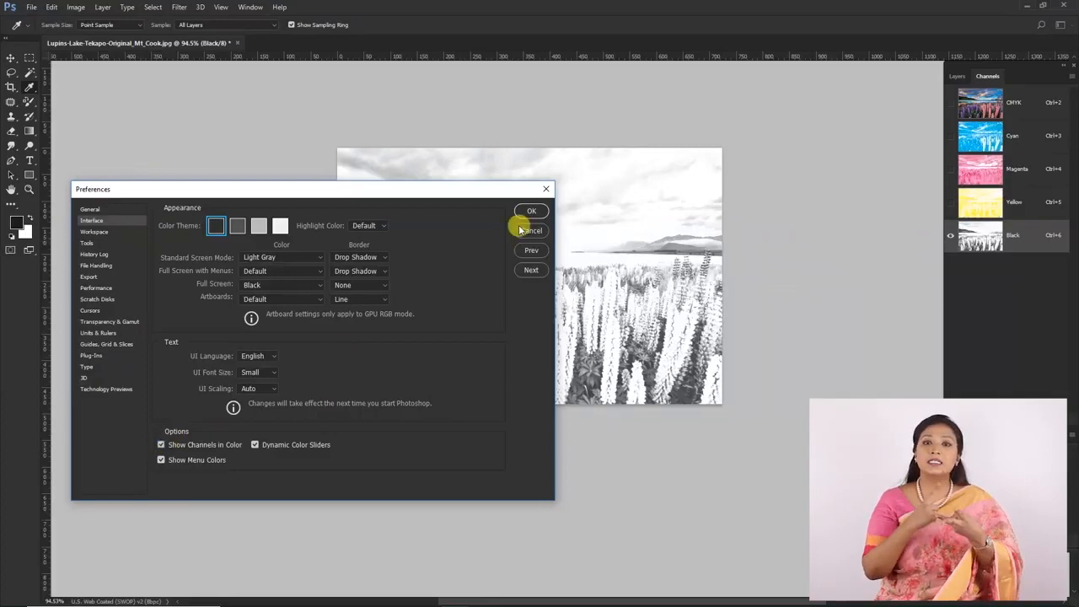
click(530, 210)
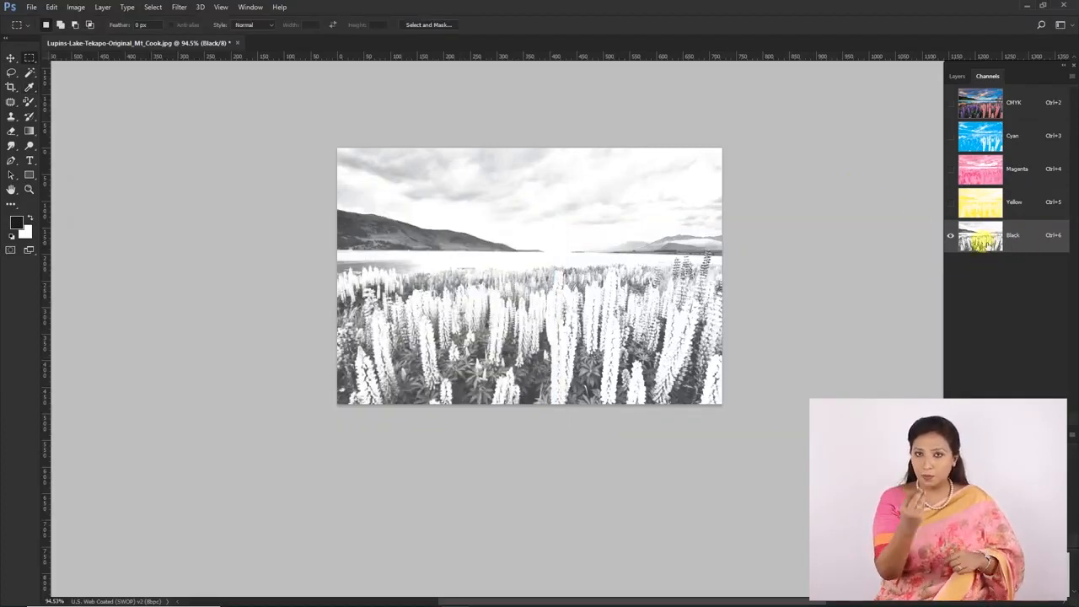
Step: Isolate the Magenta channel, then add the Yellow, Cyan and Black channels to examine how they combine into the full image
click(981, 205)
click(976, 165)
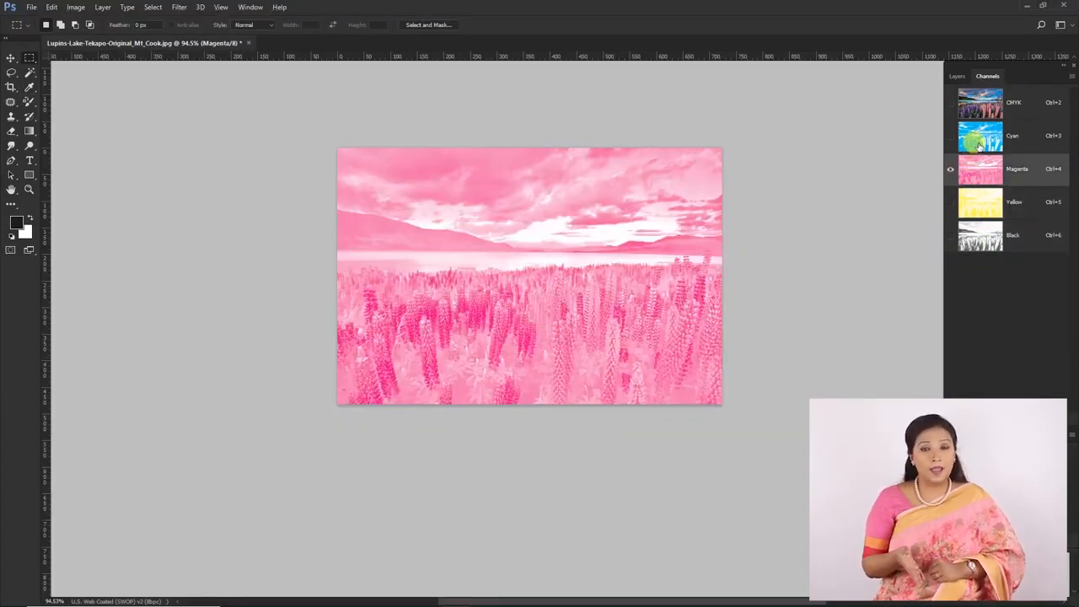
click(950, 202)
click(950, 202)
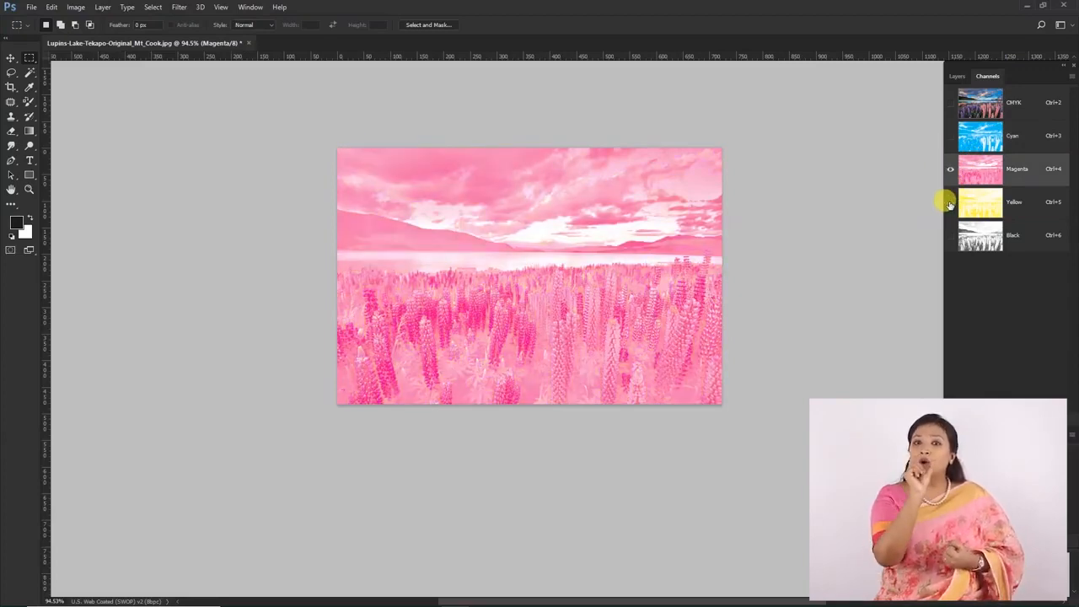
click(950, 203)
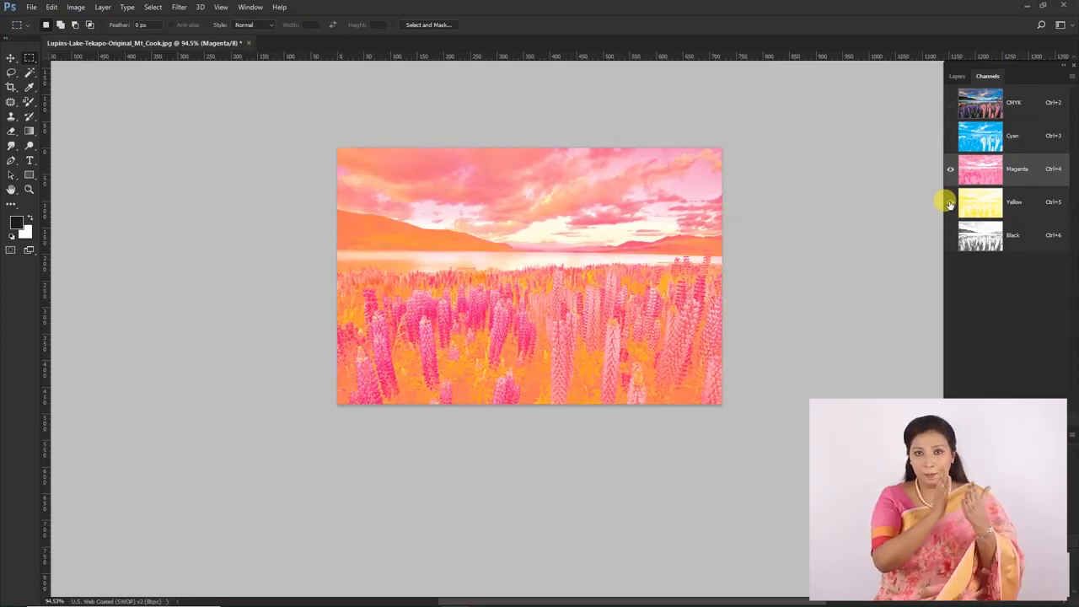
click(949, 135)
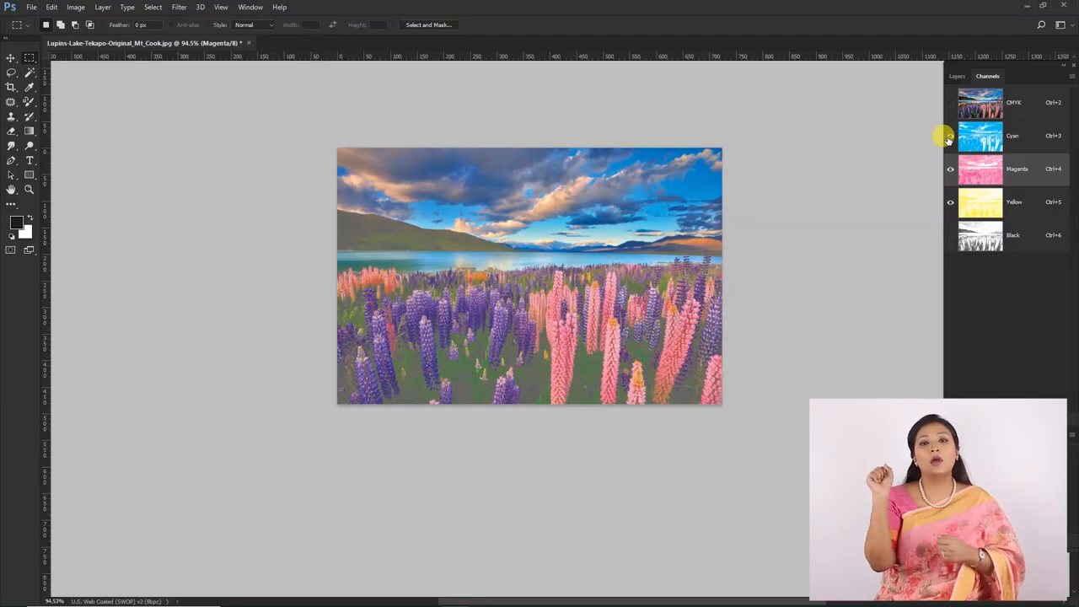
click(950, 235)
click(950, 235)
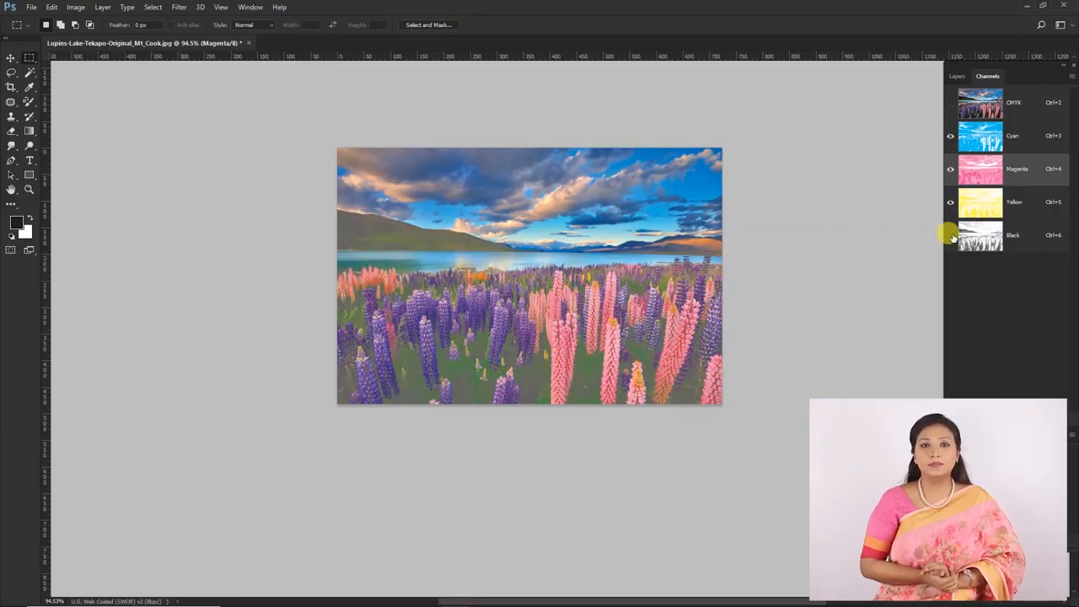
click(950, 236)
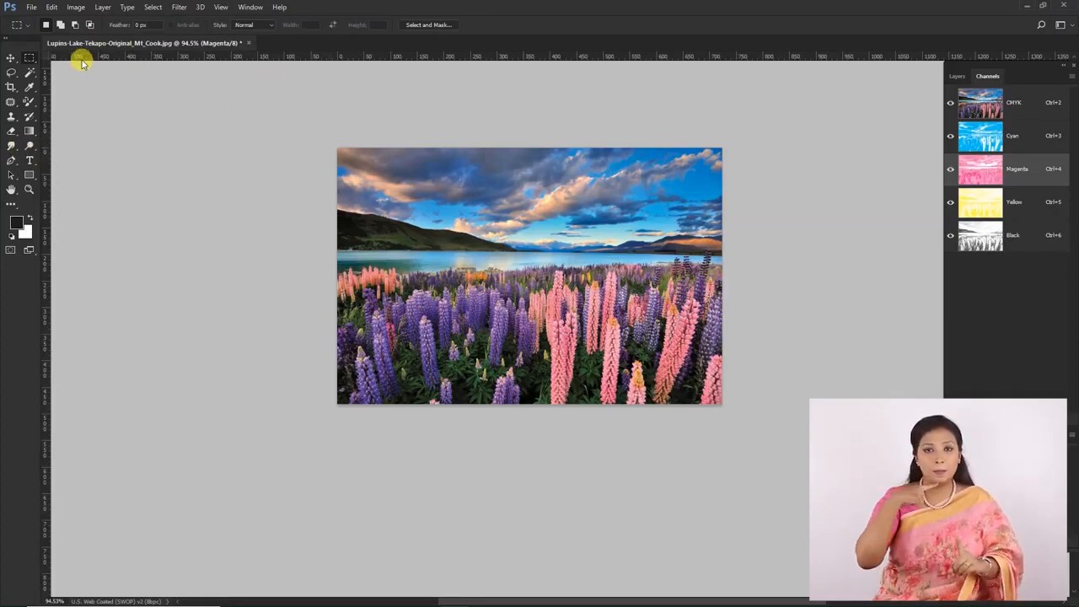
Step: Undo the CMYK conversion, switching between the two color modes to compare them and ending in RGB
key(ctrl+z)
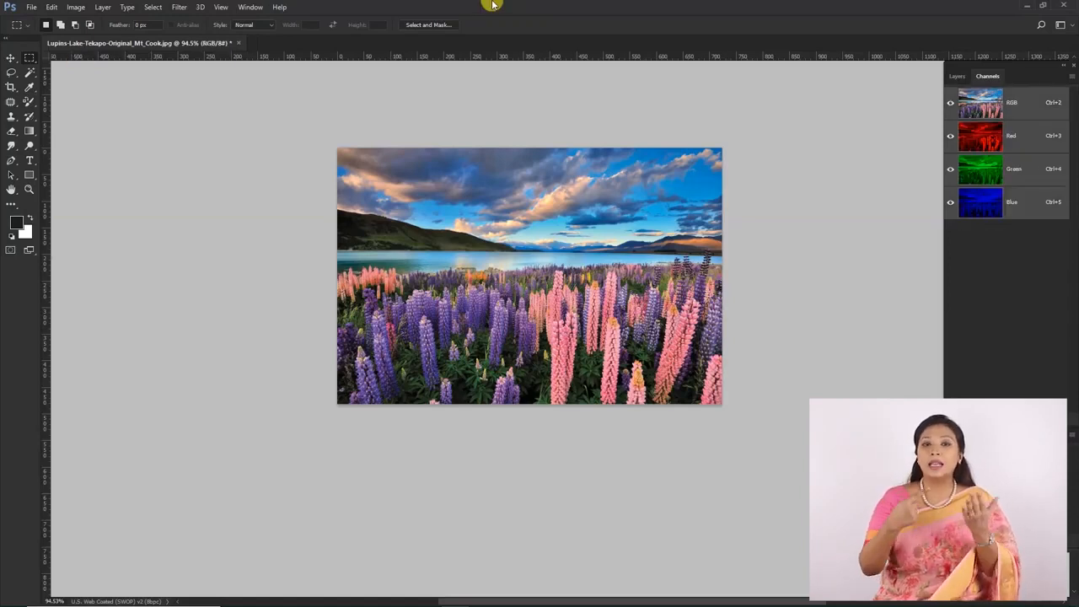
key(ctrl+z)
key(ctrl+z)
key(ctrl+z)
key(ctrl+z)
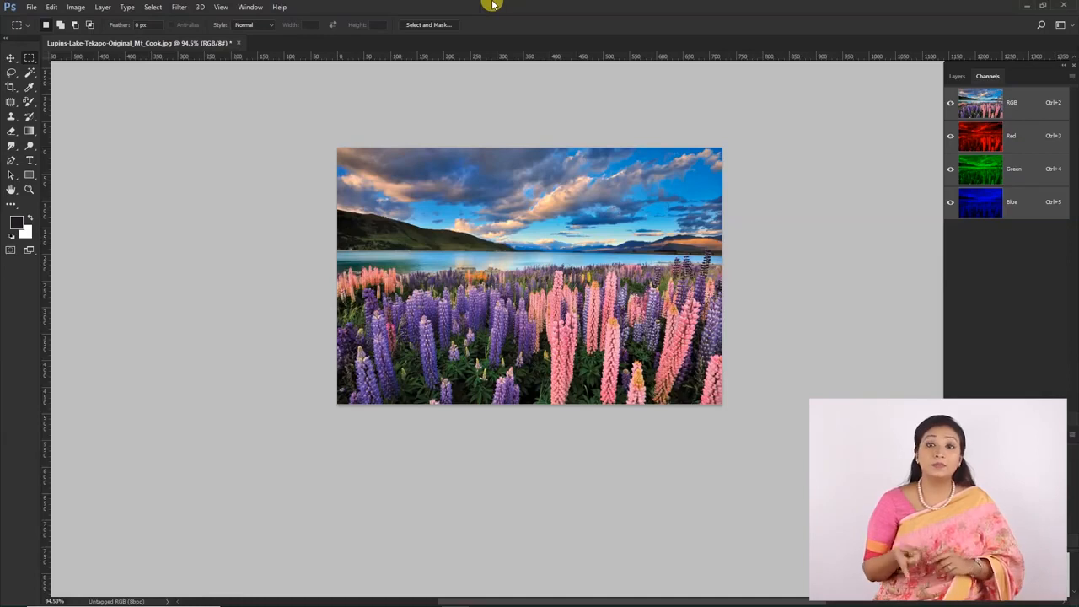
key(ctrl+shift+z)
key(ctrl+z)
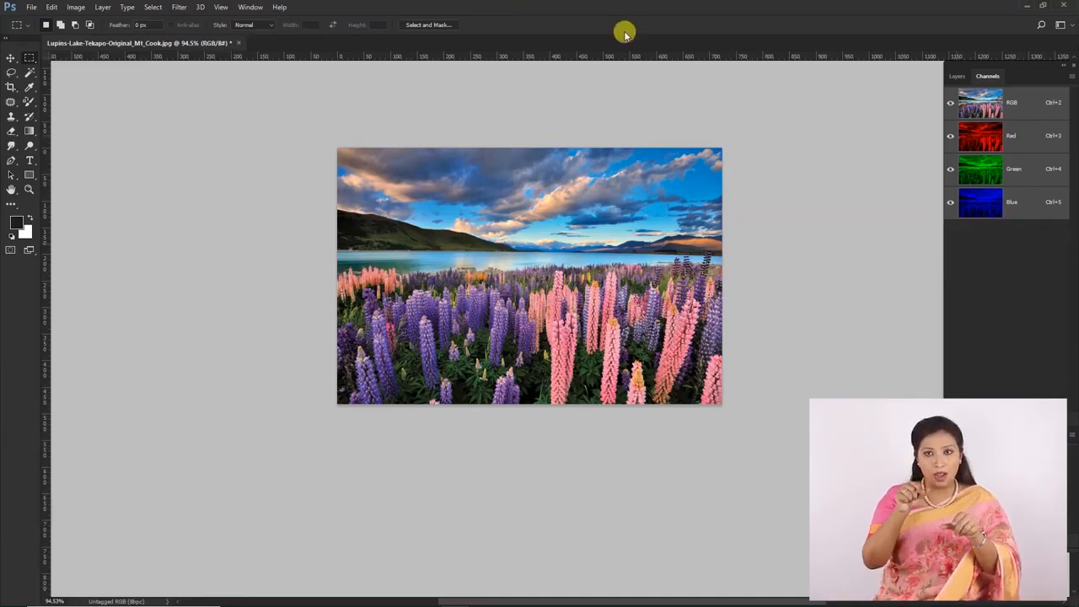
Step: Convert the lupin photo to Grayscale mode and inspect the black-and-white image
click(76, 7)
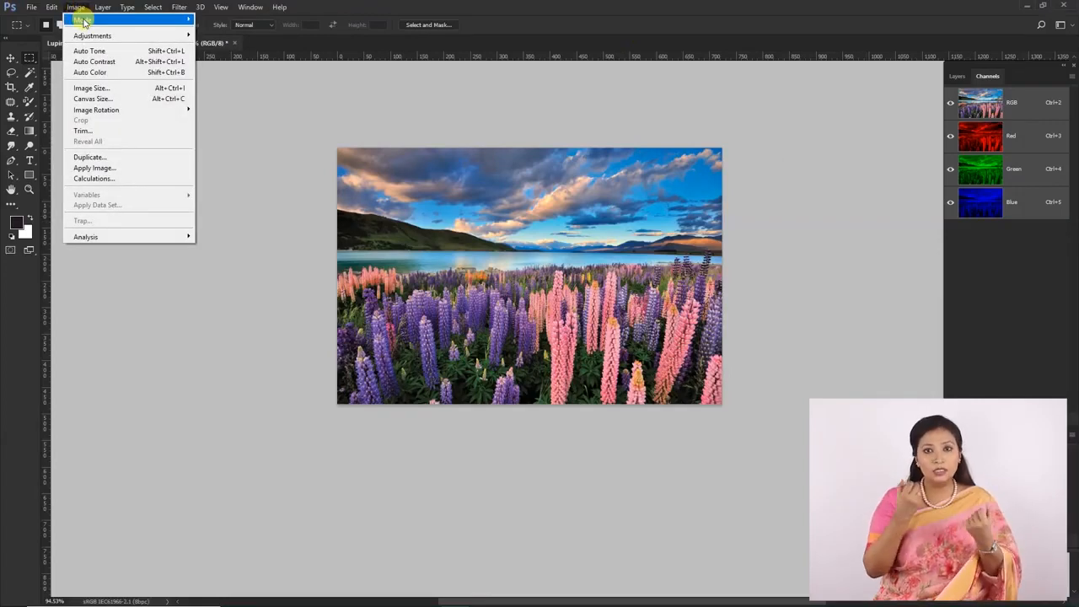
mouse_move(81, 20)
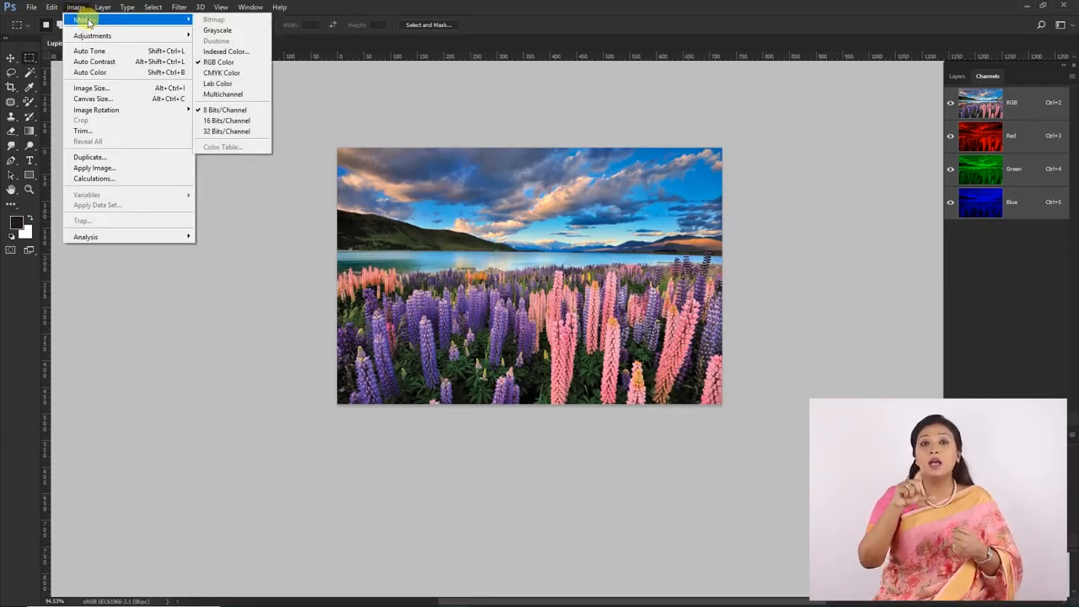
click(219, 31)
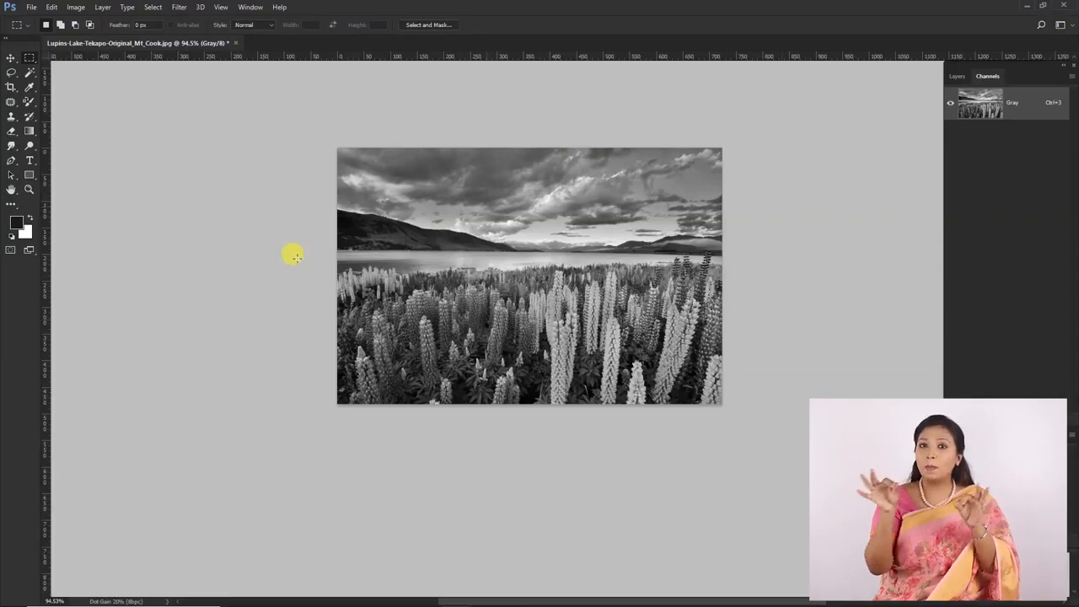
key(ctrl+space)
drag(501, 240, 510, 264)
drag(630, 301, 523, 280)
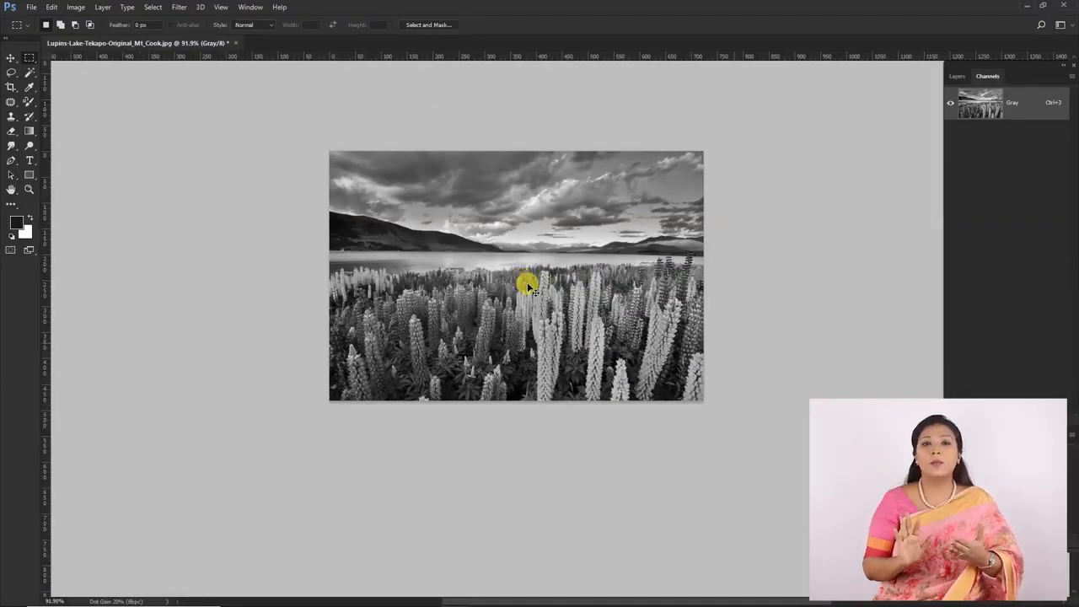
Step: Open the new-zealand-south-general-mt-cook-lake JPEG from the Photoshop-Class-4 folder
key(ctrl+o)
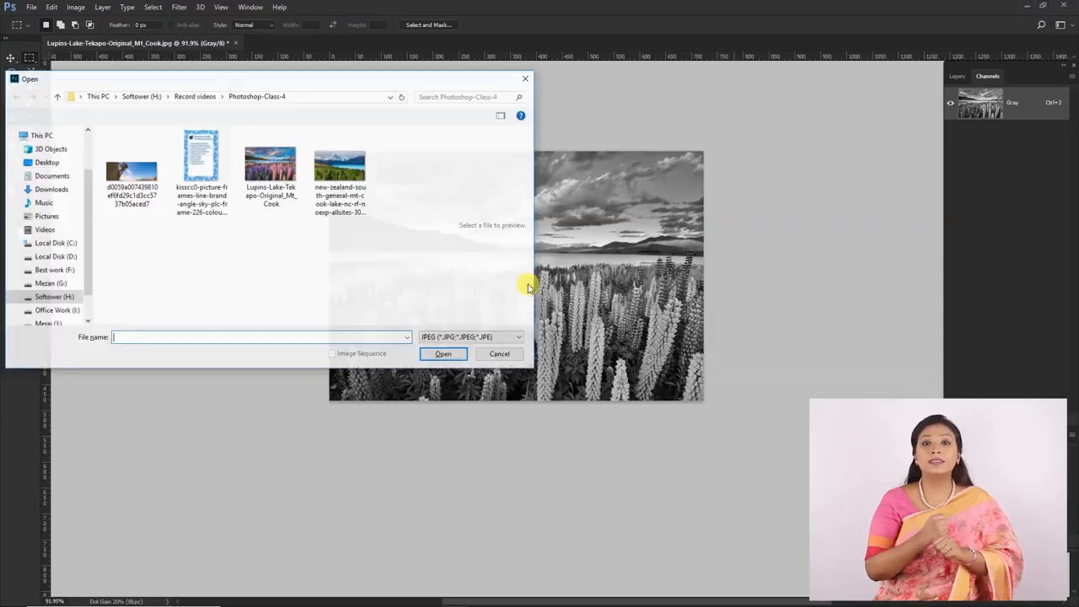
click(341, 169)
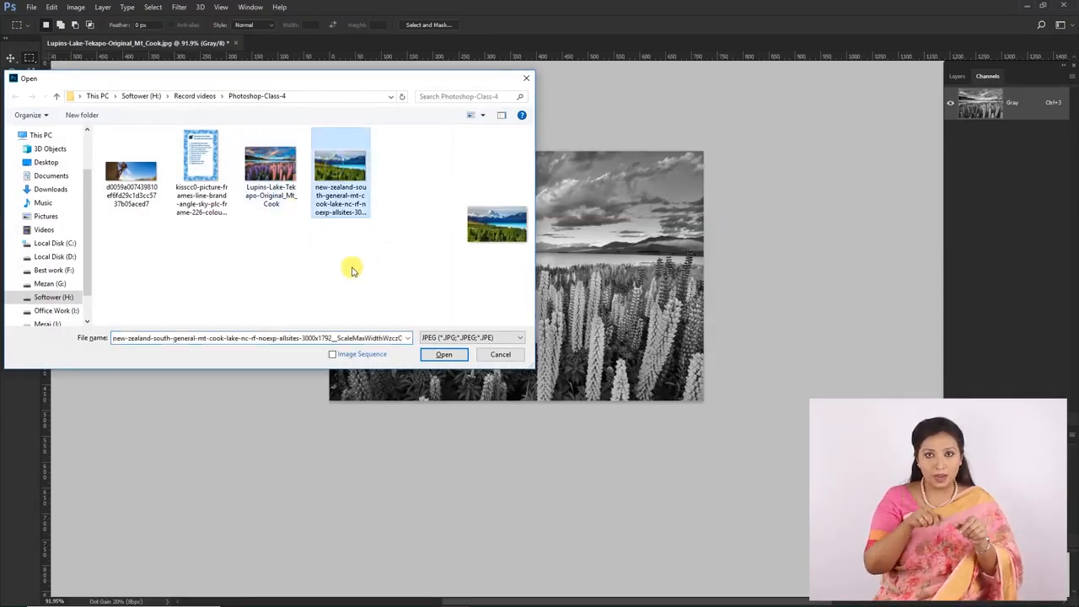
click(443, 354)
scroll(588, 308, up, 3)
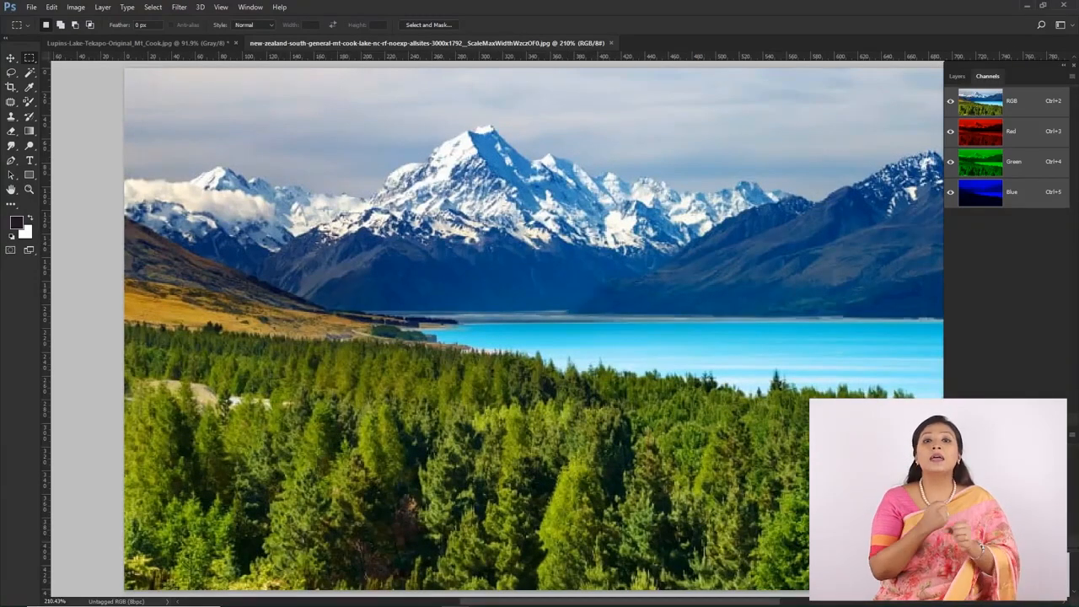
Step: View the Red, Green and Blue channels of the mountain lake photo one after another
click(1009, 131)
click(1011, 165)
click(1012, 190)
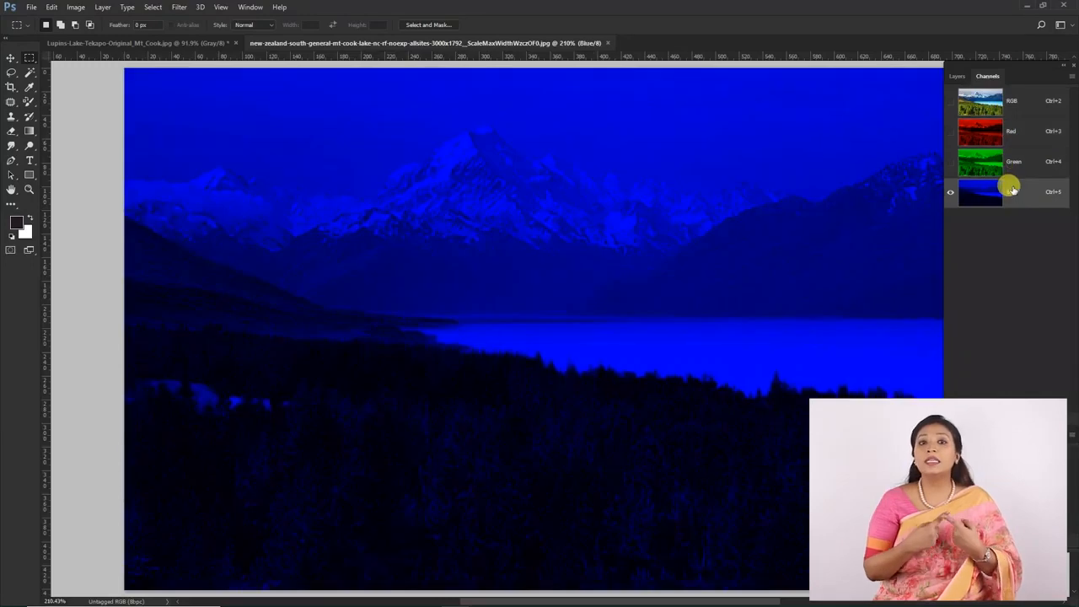
Step: Compare the mountain lake photo's Red channel with the lupin photo's Gray channel, and restore the lake photo's full-color RGB view
click(1010, 132)
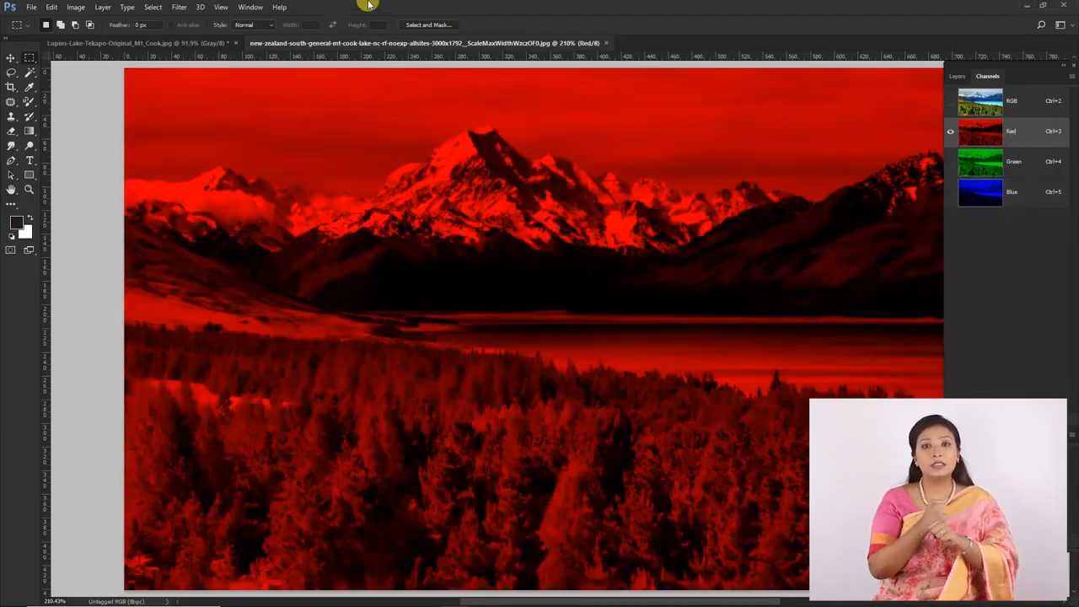
click(199, 43)
mouse_move(501, 170)
mouse_down()
mouse_move(475, 174)
mouse_move(486, 173)
mouse_up()
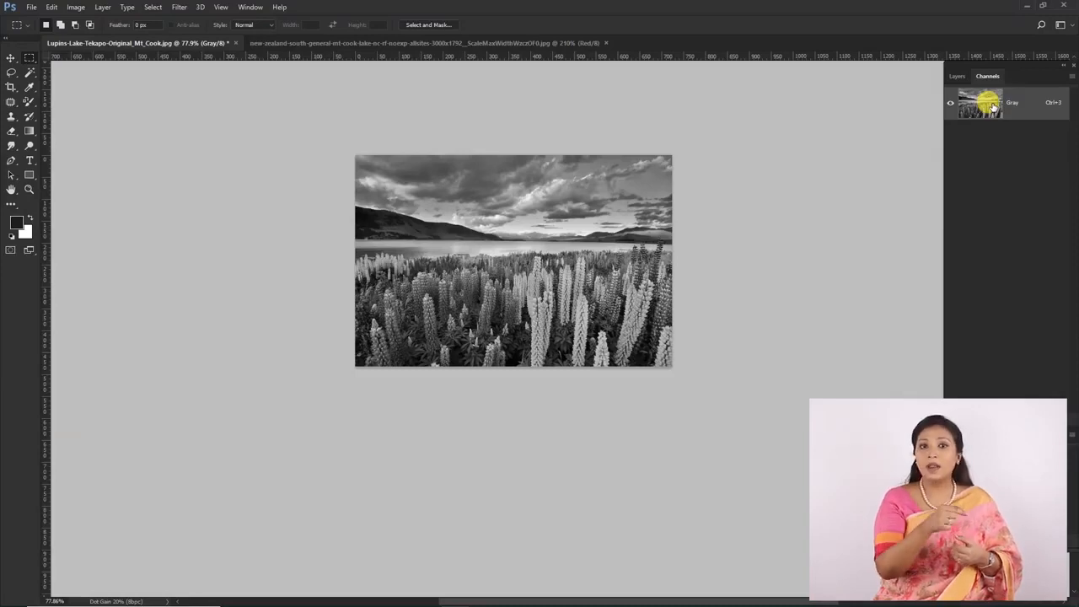
click(320, 43)
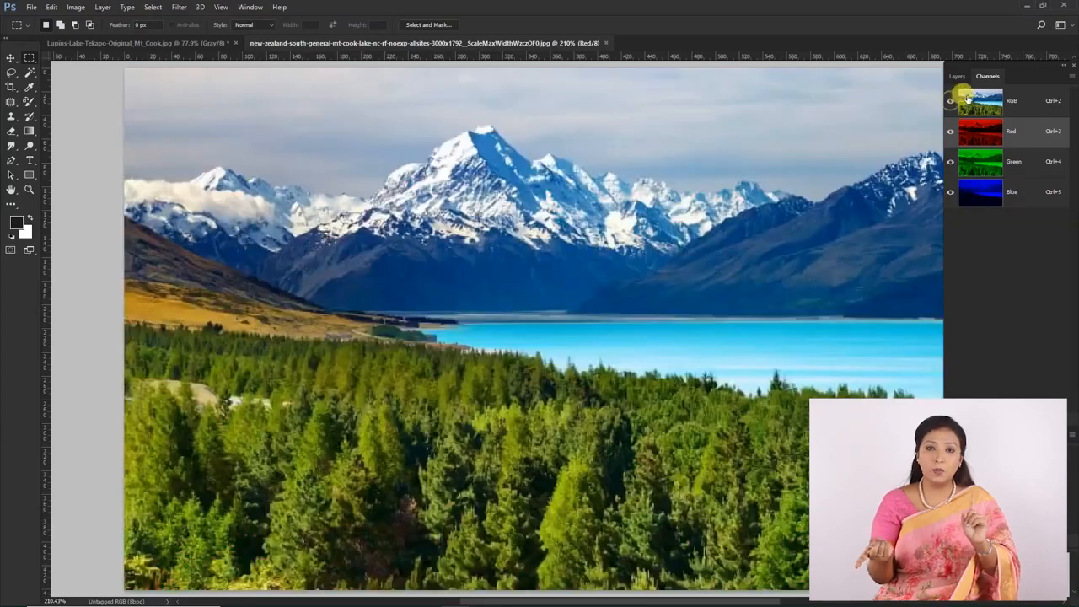
click(950, 100)
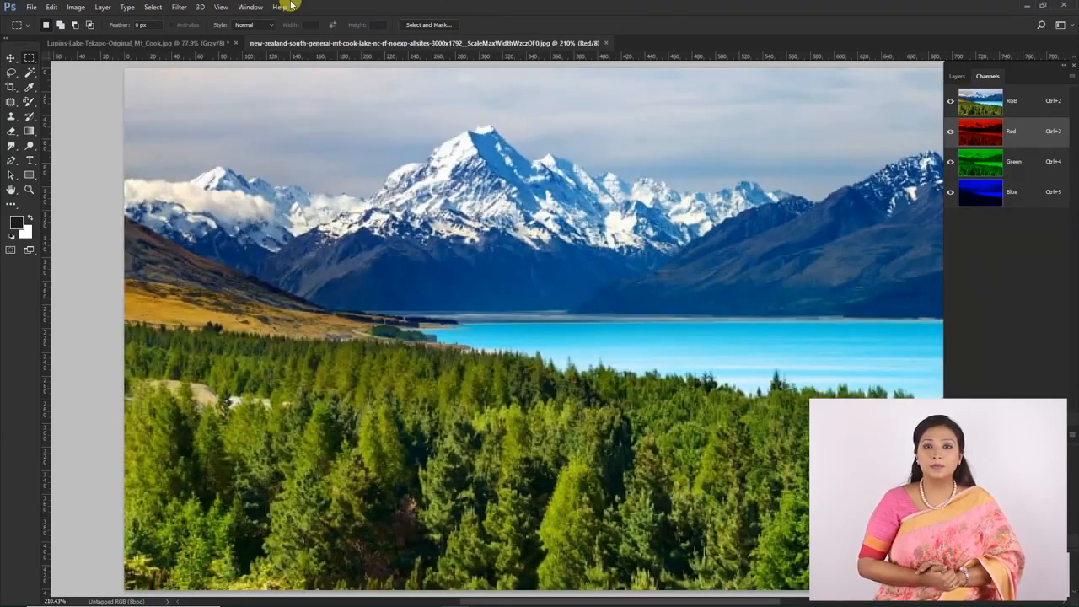
Step: Convert the mountain lake photo to Grayscale mode, discarding its color information, and inspect the black-and-white image
click(77, 8)
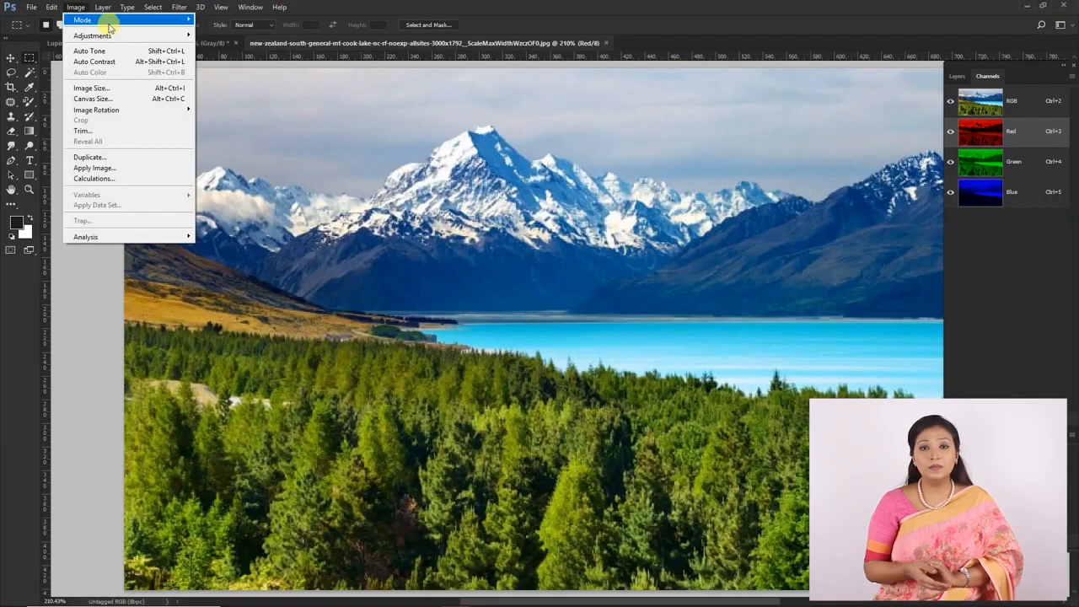
mouse_move(96, 19)
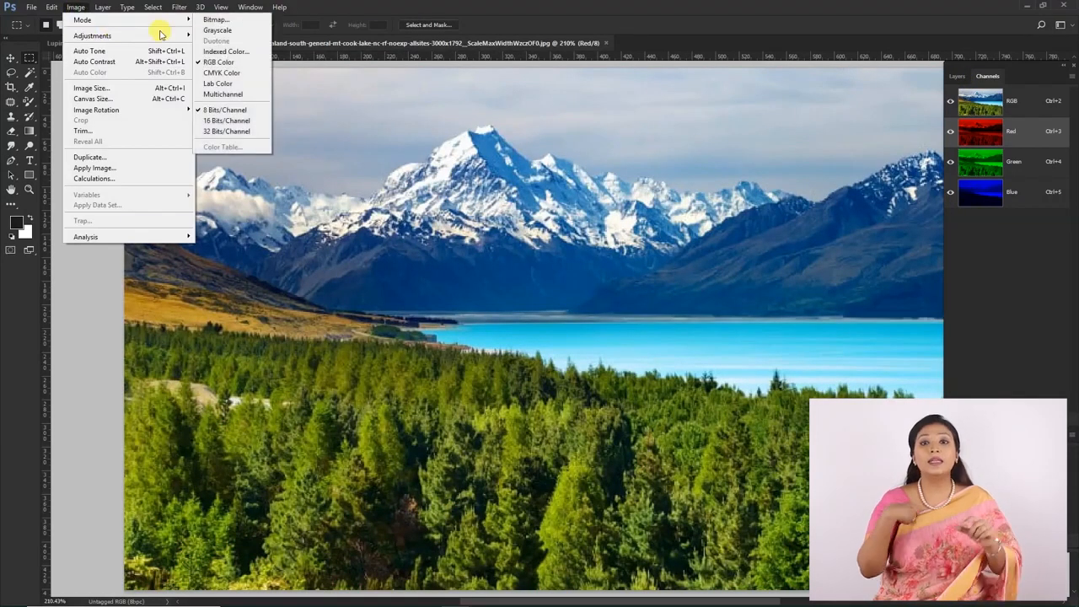
click(225, 32)
click(497, 224)
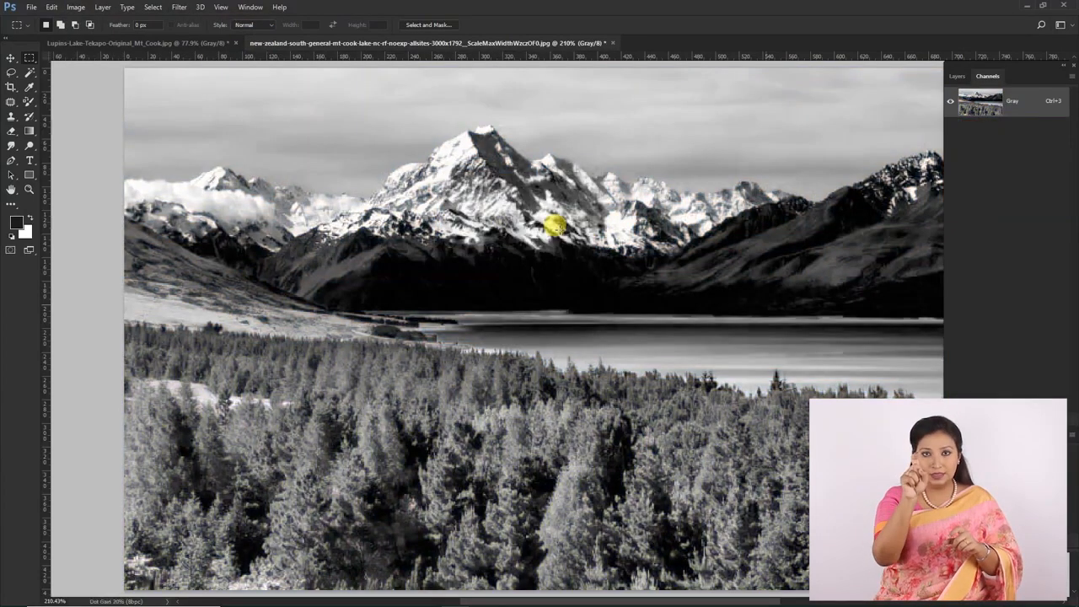
scroll(493, 223, down, 3)
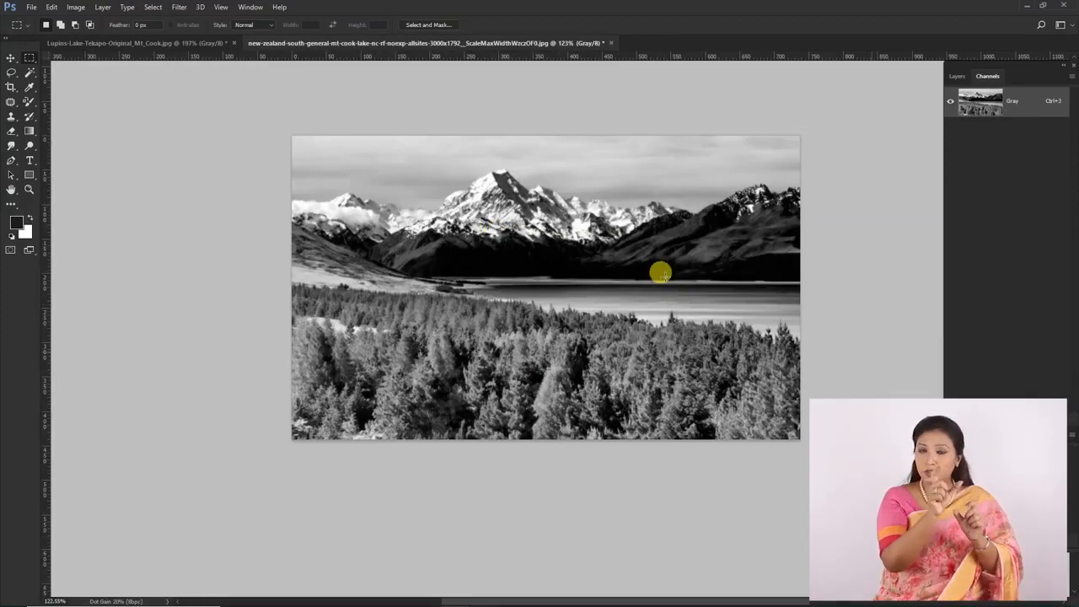
scroll(655, 272, up, 4)
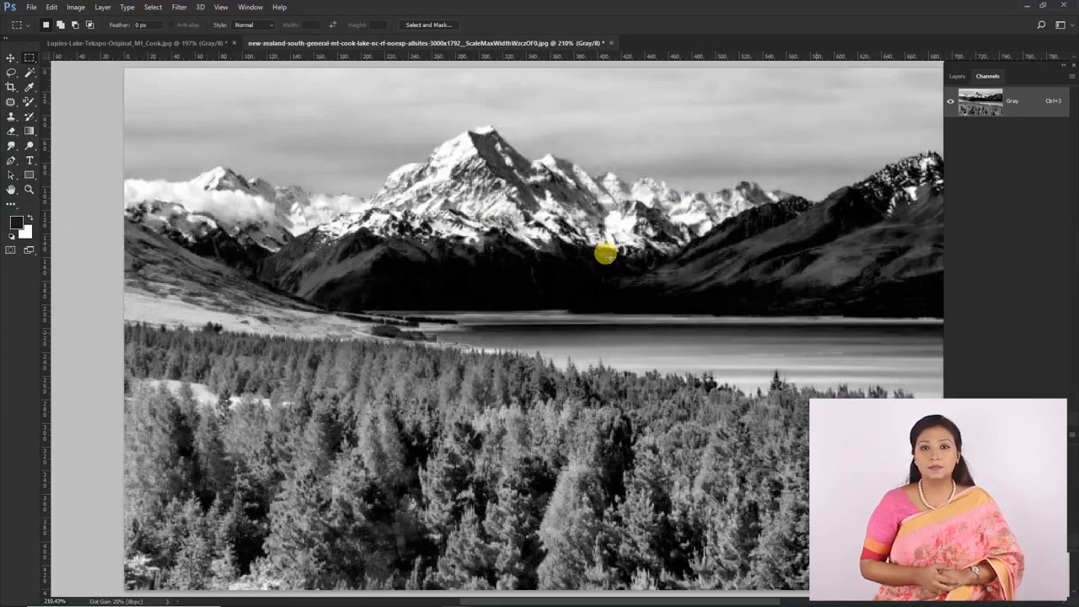
scroll(590, 265, up, 2)
scroll(691, 286, down, 3)
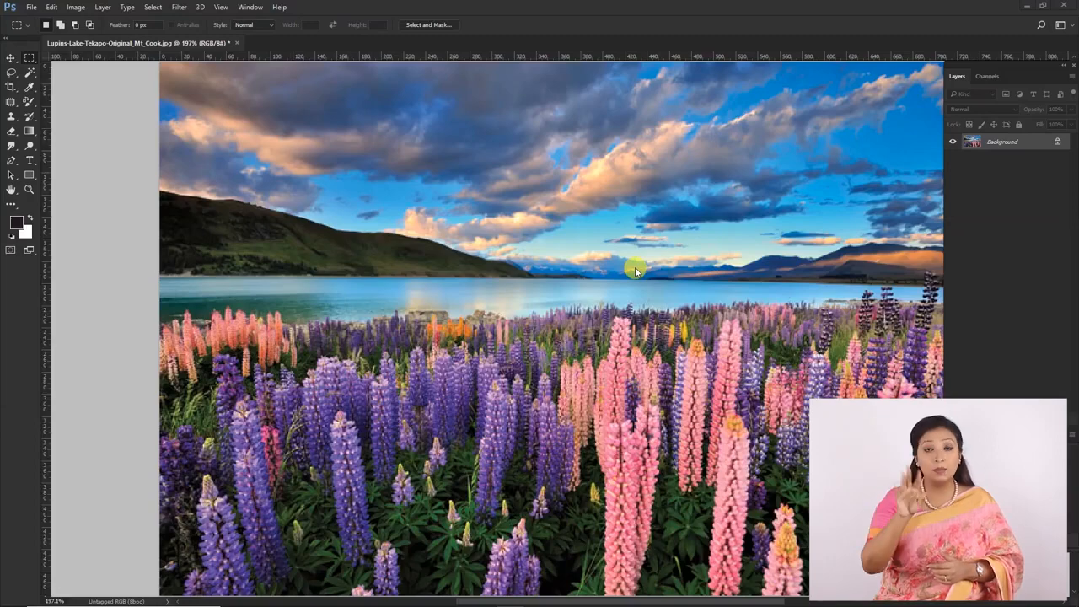
Step: Convert the lupin photo from RGB to Grayscale mode
click(76, 8)
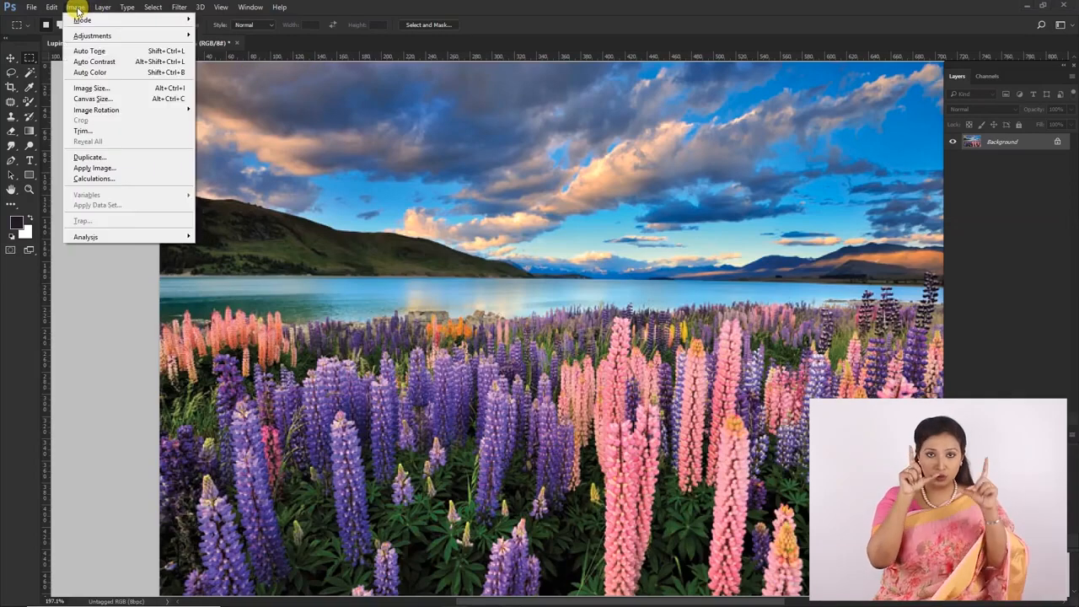
mouse_move(84, 19)
click(221, 30)
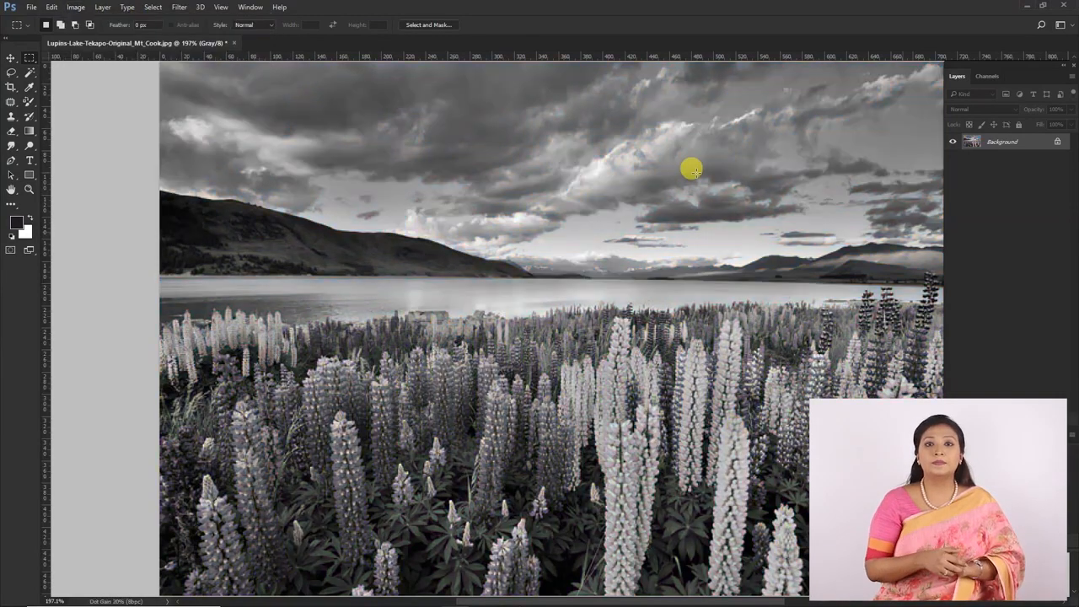
Step: Set up a Duotone conversion of the grayscale lupin photo with the red 485 bl 1 preset
click(76, 8)
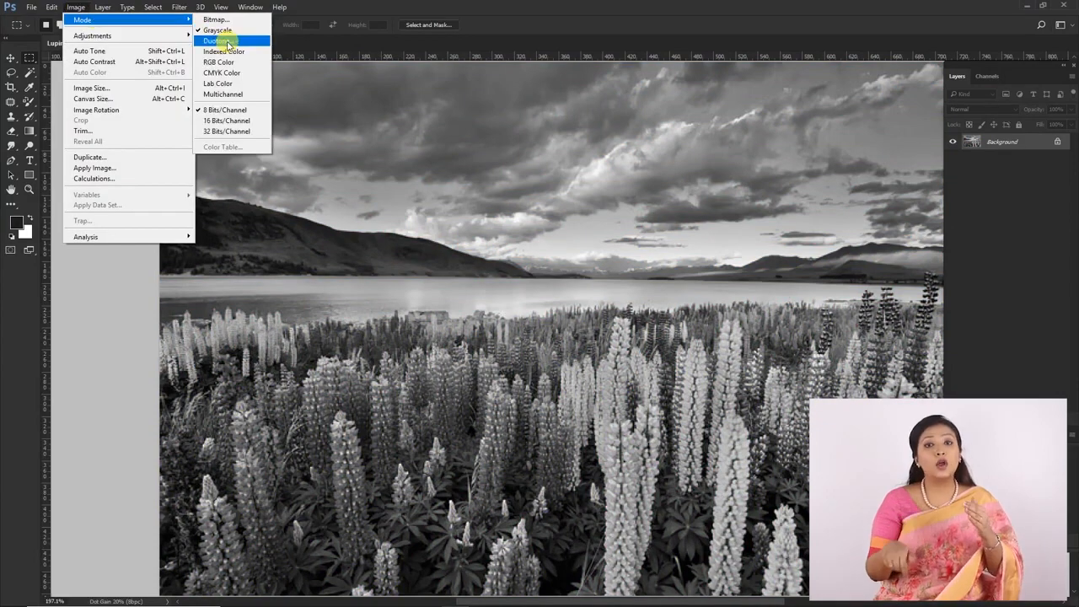
click(225, 42)
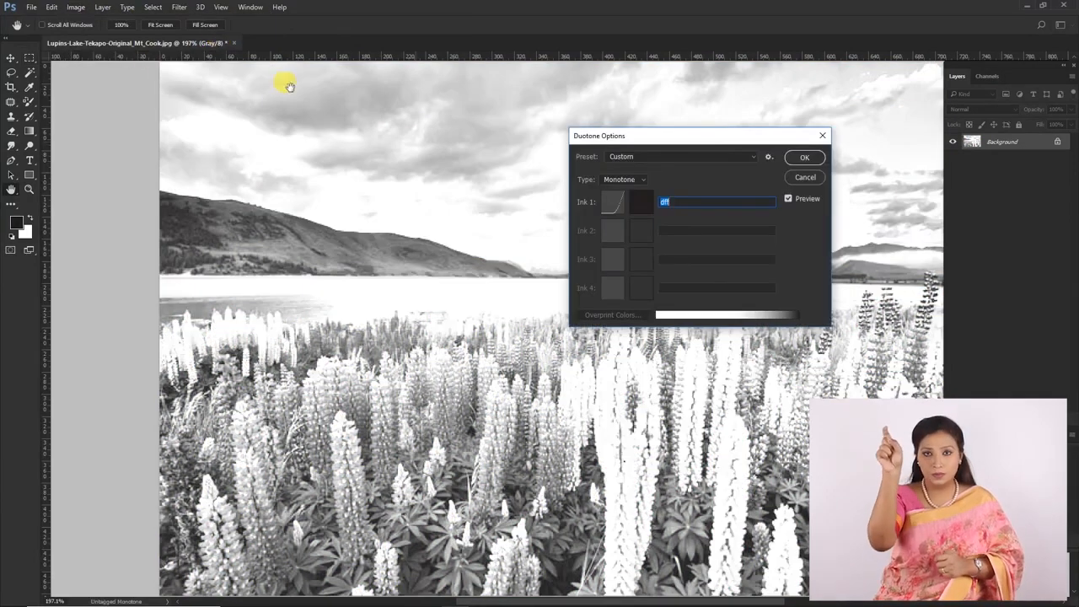
click(657, 158)
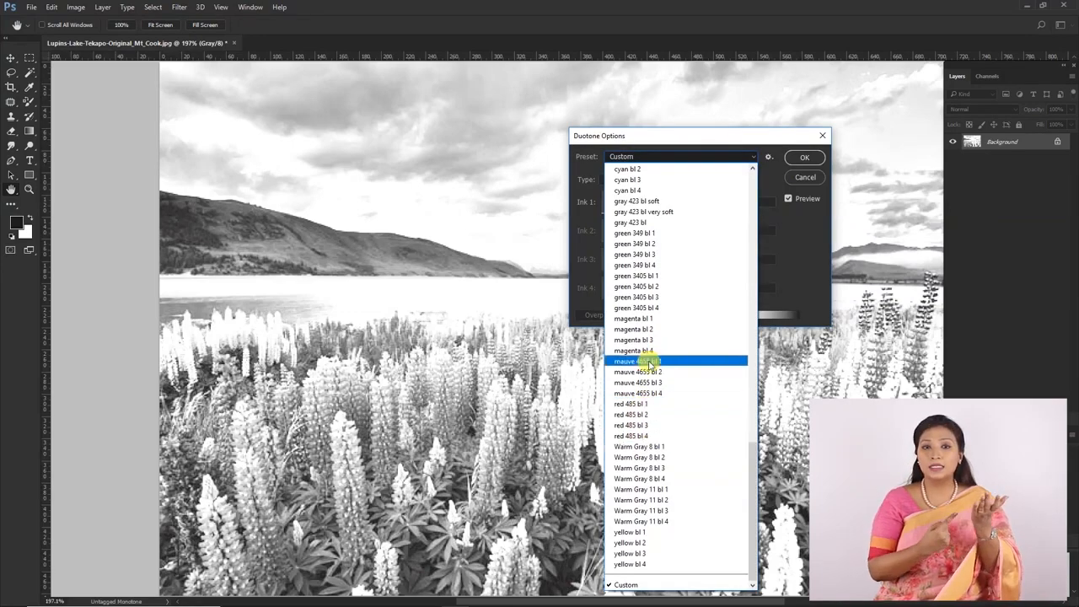
click(648, 201)
drag(696, 138, 247, 100)
click(199, 120)
click(195, 362)
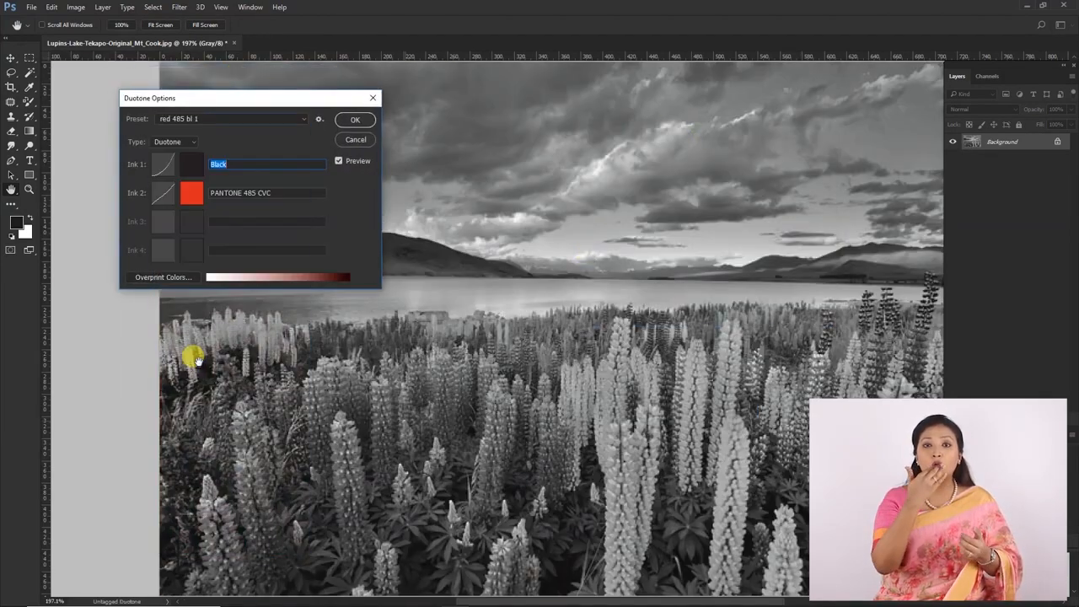
Step: Preview different ink-count types for the Duotone conversion of the lupin photo and try another preset
click(175, 142)
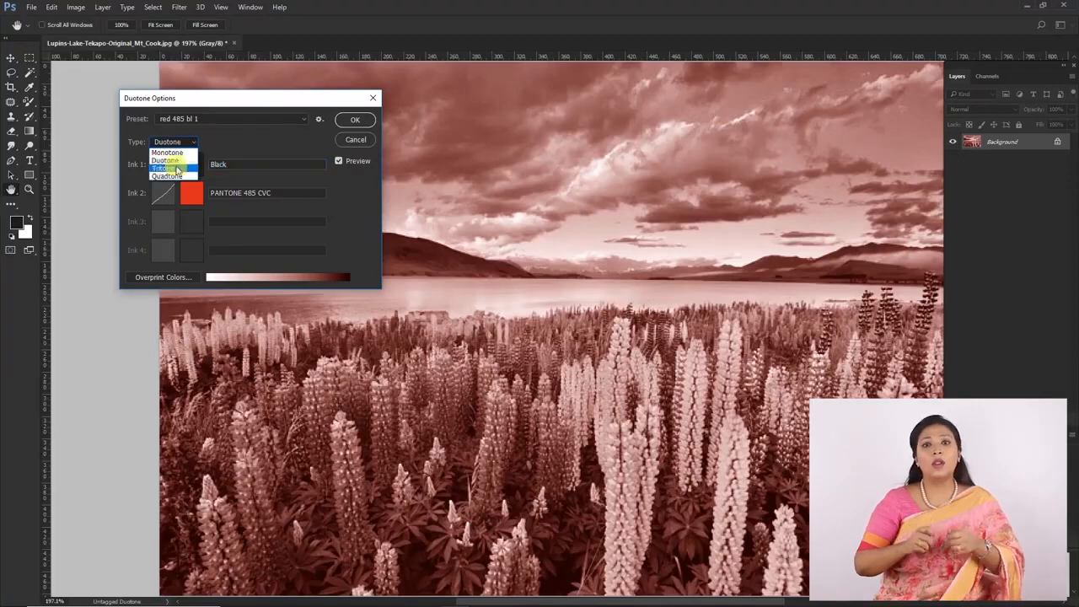
click(175, 153)
key(Down)
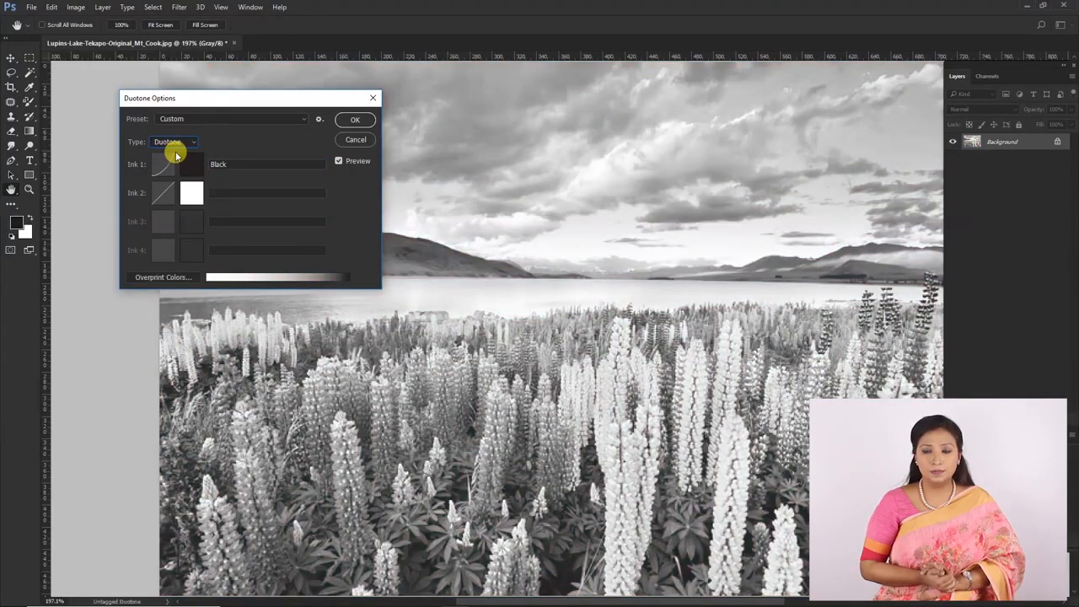
key(Down)
key(Up)
key(Up)
key(Down)
key(Down)
key(Down)
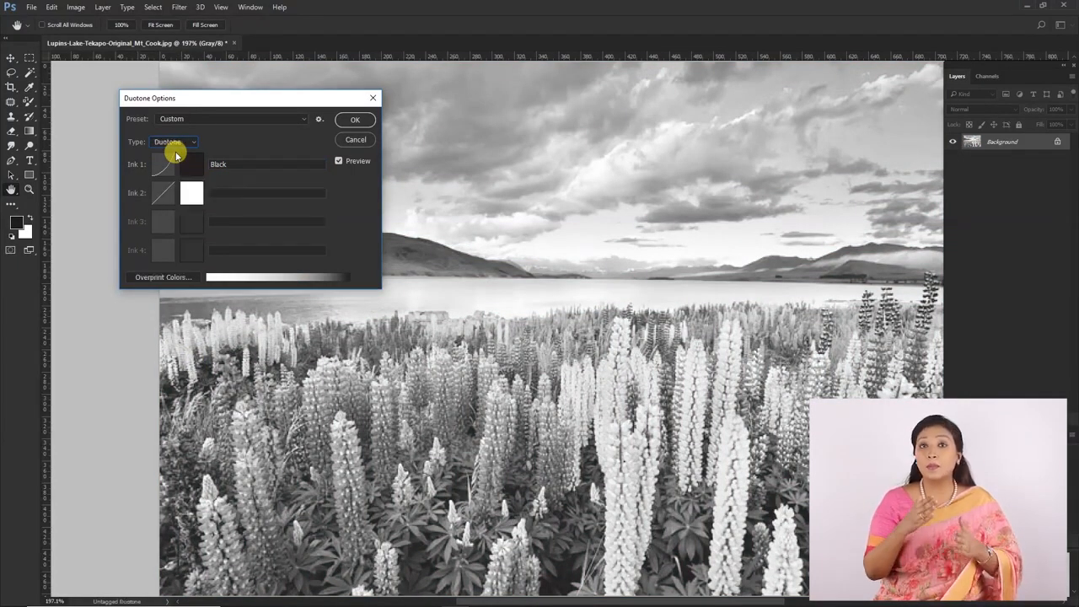
key(Up)
key(Up)
click(199, 118)
click(237, 218)
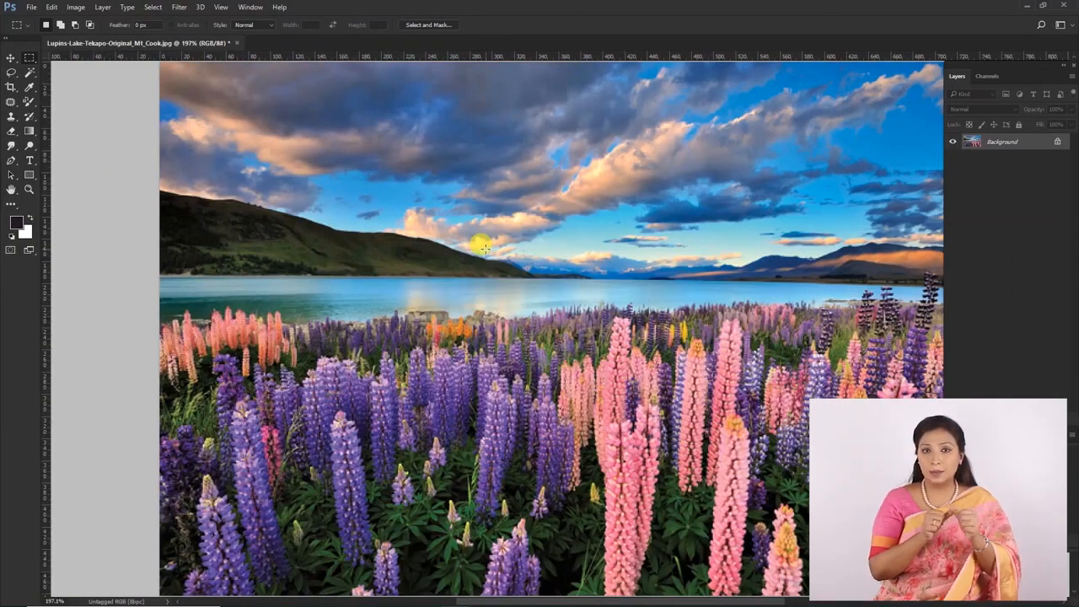
Step: Convert the full-color lupin photo to Grayscale mode in preparation for a bitmap conversion
click(74, 6)
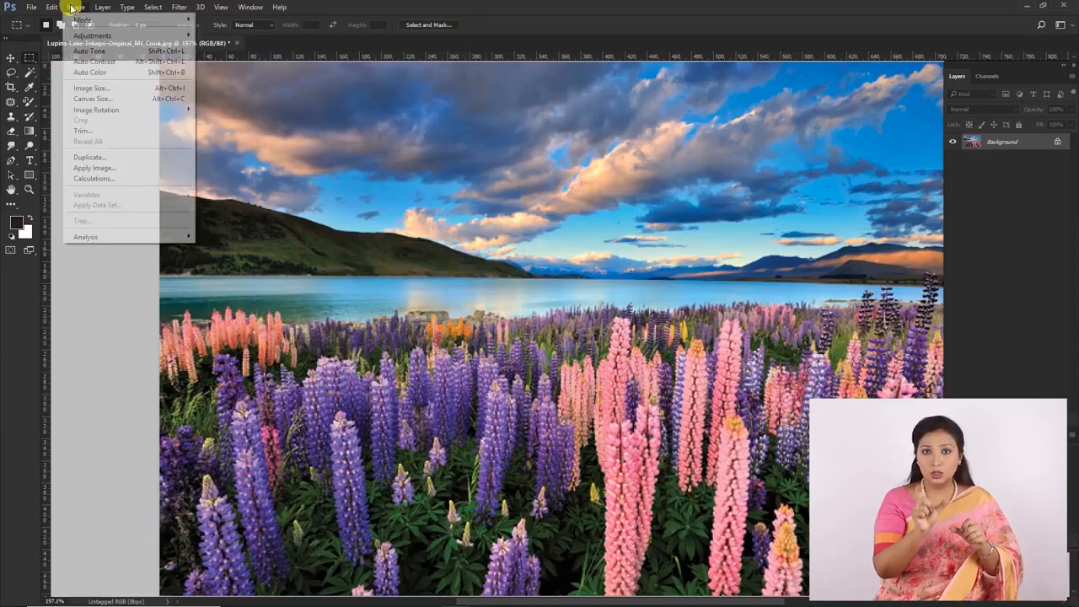
mouse_move(91, 24)
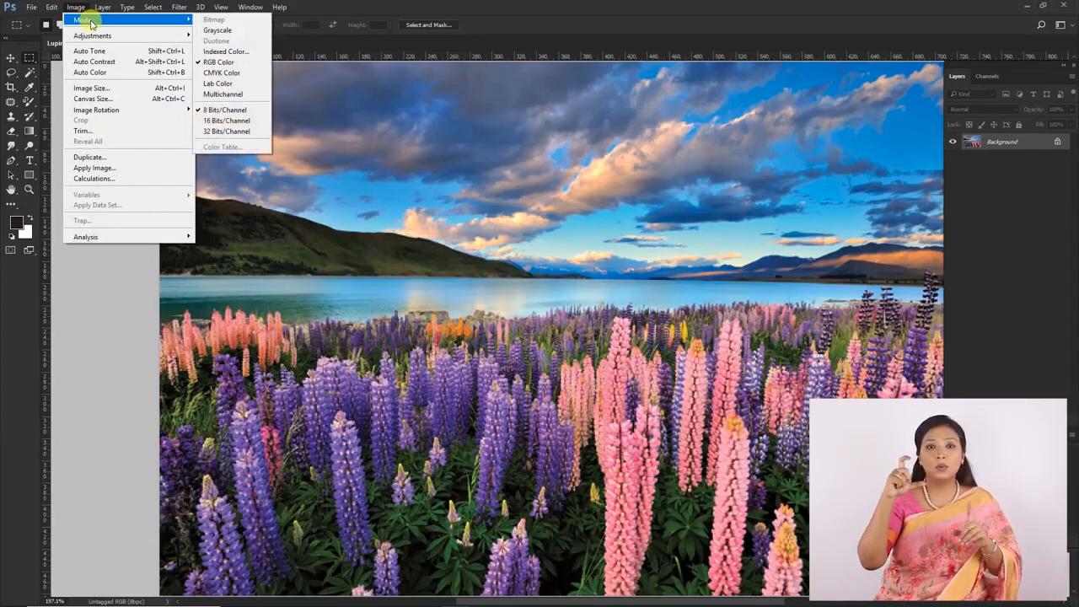
click(216, 32)
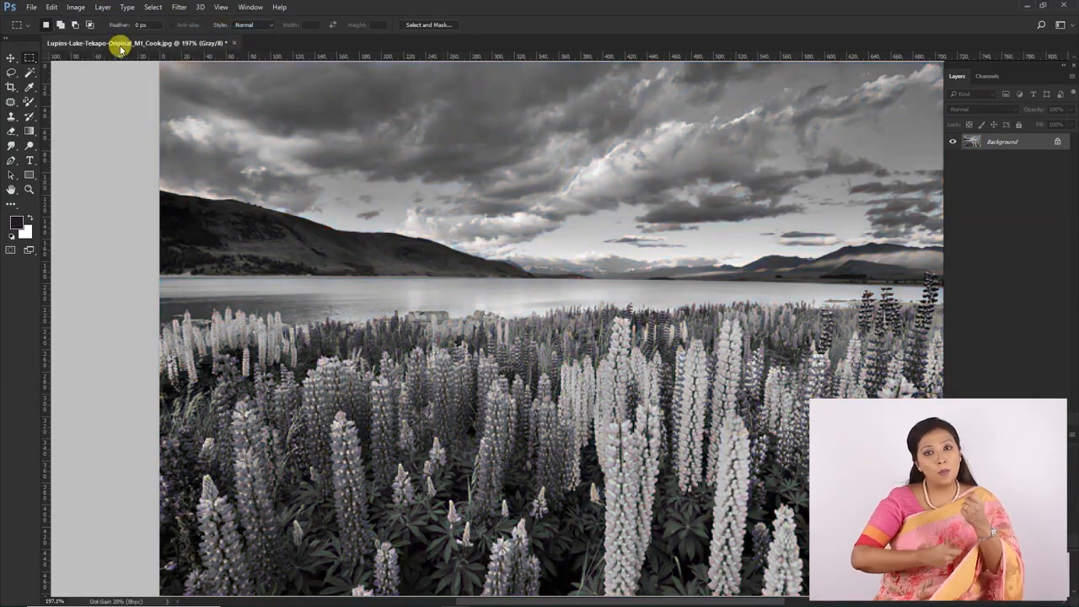
Step: Start a Bitmap conversion of the lupin photo at 300 pixels/inch output using the Halftone Screen method
click(84, 10)
mouse_move(163, 20)
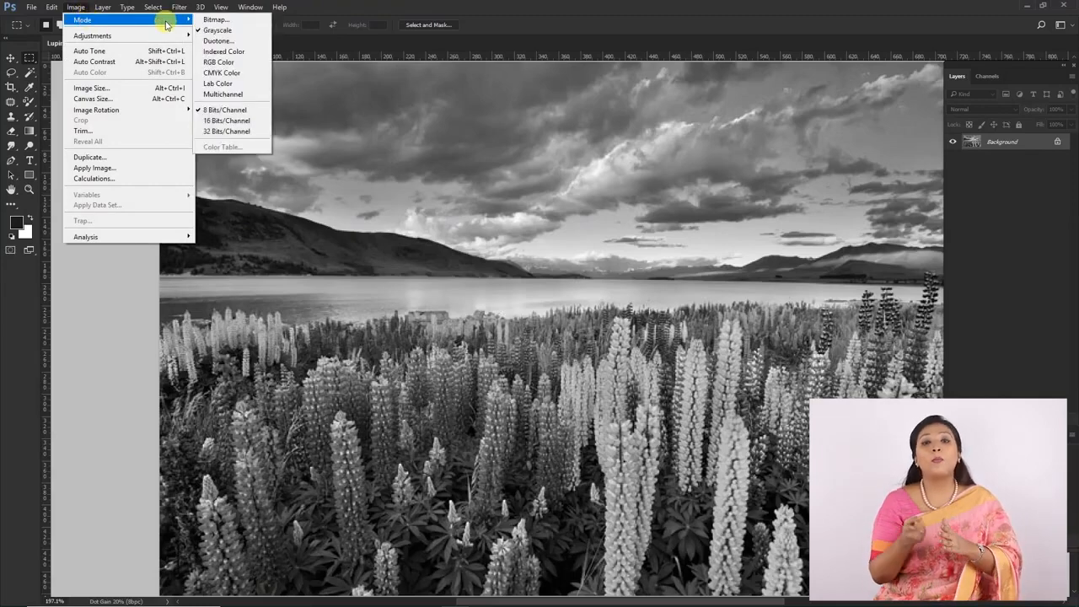
click(224, 23)
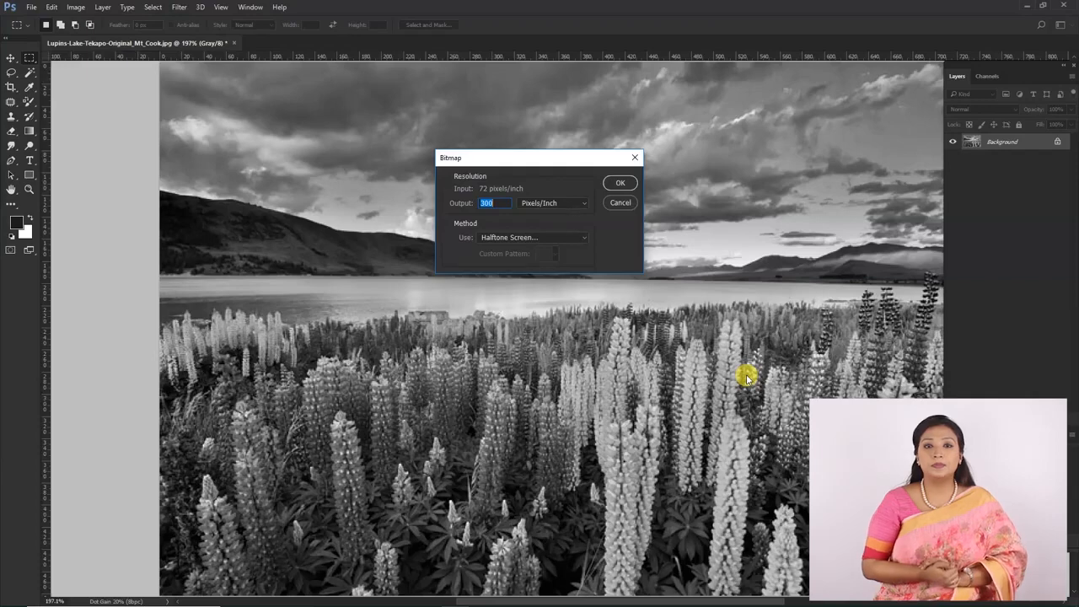
click(571, 236)
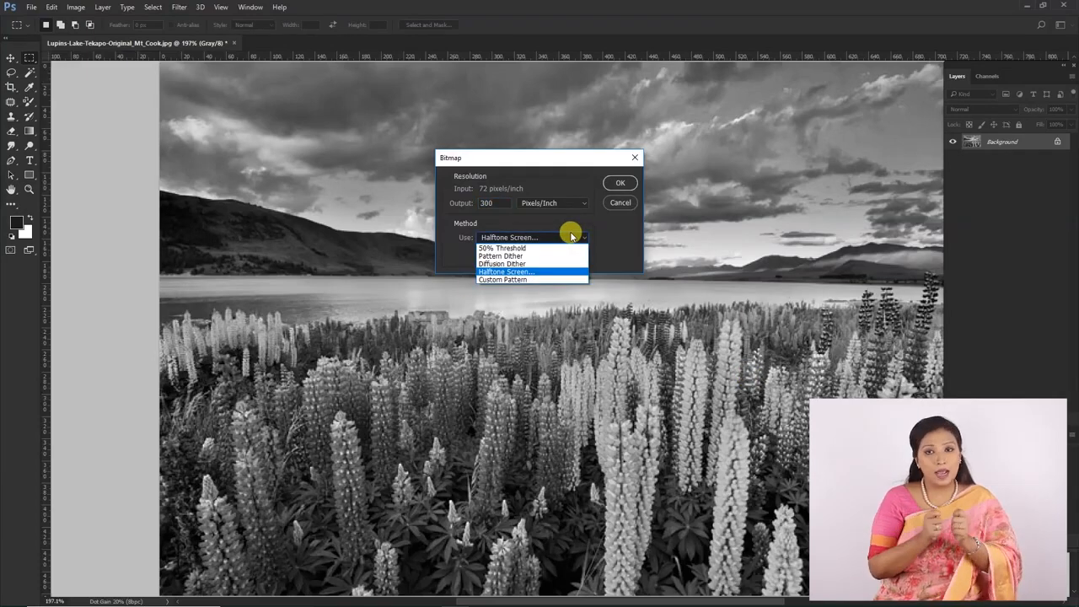
click(534, 272)
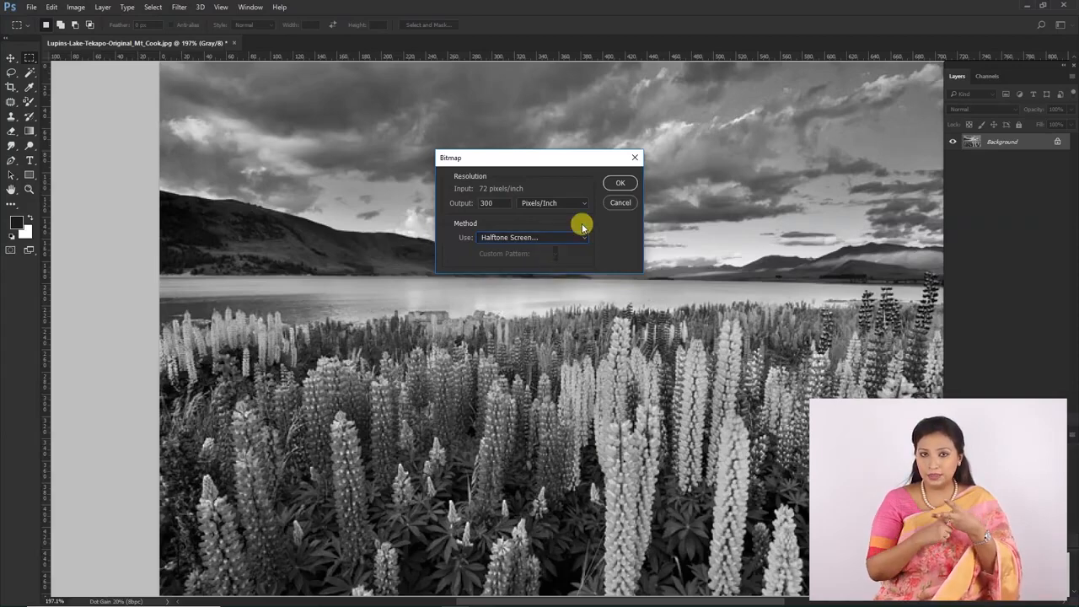
click(620, 183)
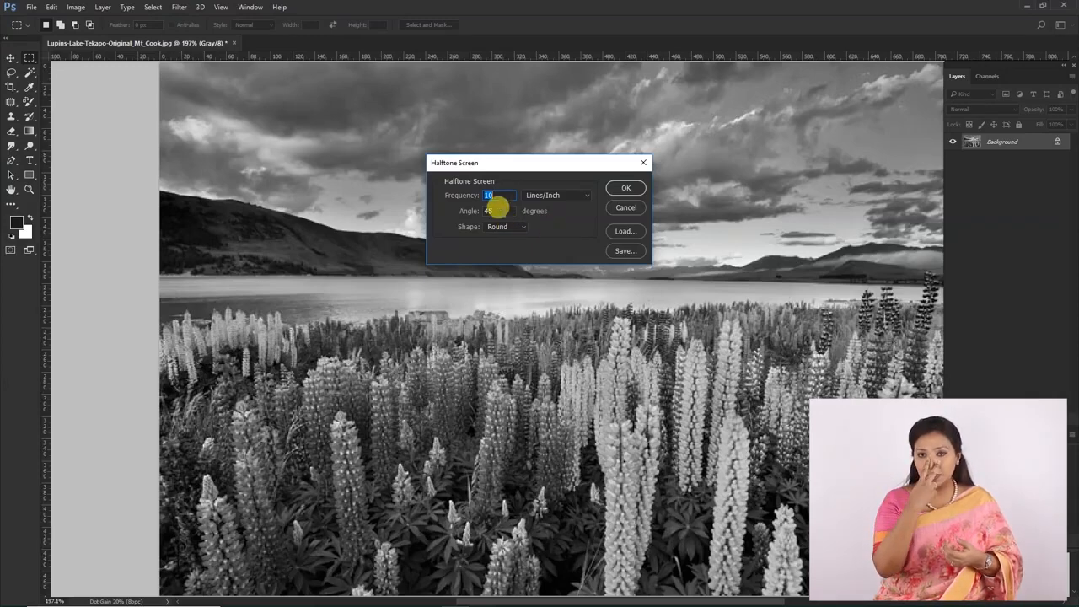
Step: Apply a halftone screen with a frequency of 20 lines/inch, a 50-degree angle and the Square shape
drag(498, 209, 479, 196)
text(5)
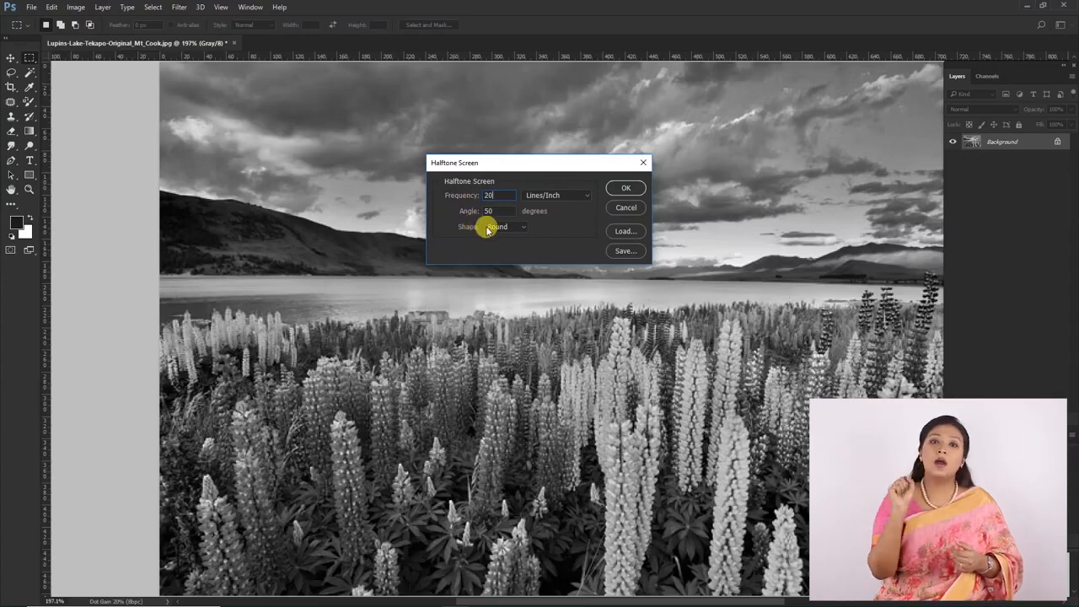
click(506, 227)
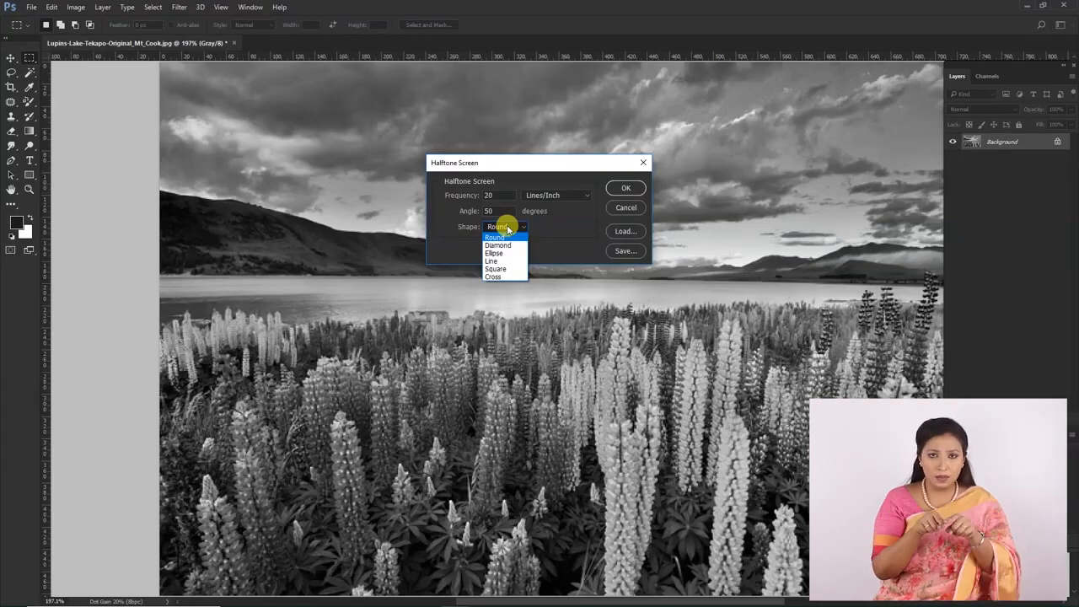
click(499, 272)
click(623, 188)
Step: Examine the halftone pattern of the bitmap lupin photo up close and undo the Bitmap conversion
scroll(476, 262, up, 3)
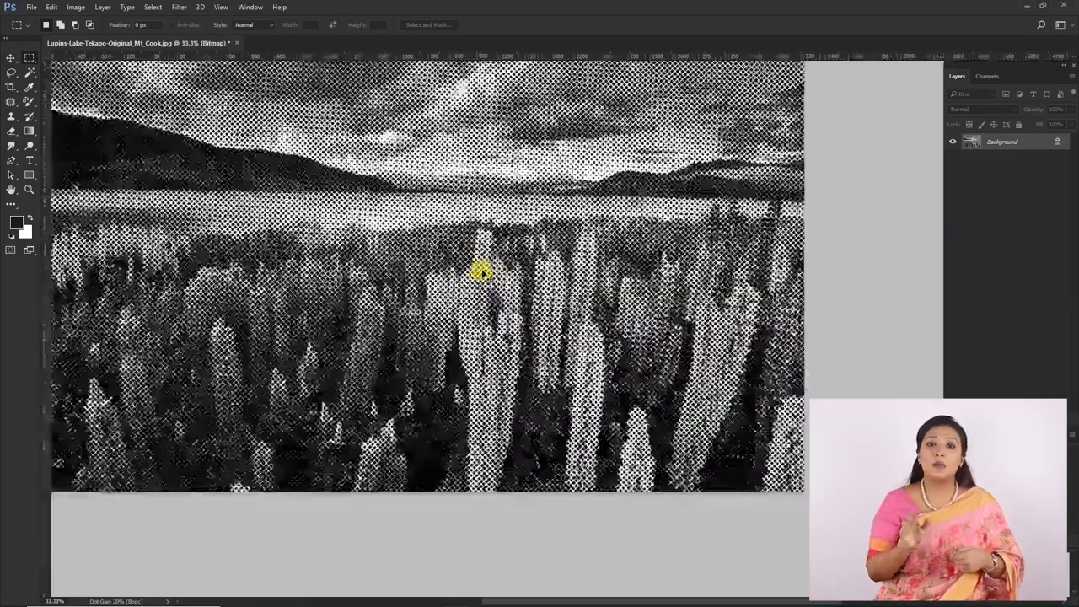
scroll(508, 218, up, 8)
scroll(366, 289, down, 6)
scroll(553, 239, up, 2)
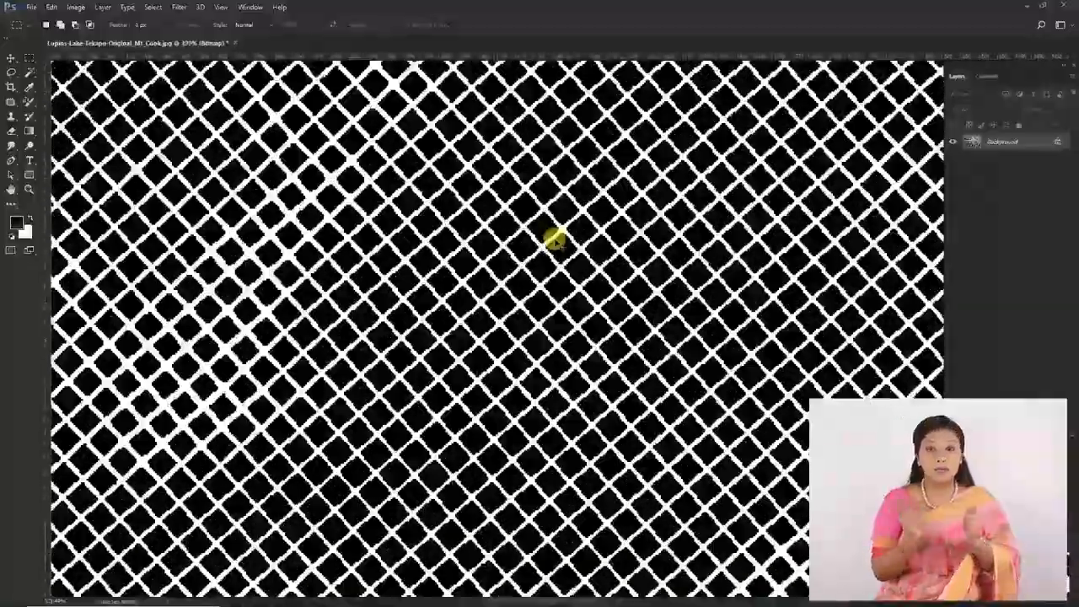
scroll(554, 240, down, 2)
key(ctrl+z)
Step: Convert the grayscale lupin photo to Bitmap with a 70 lines/inch halftone screen at 50 degrees using the Square shape
click(75, 7)
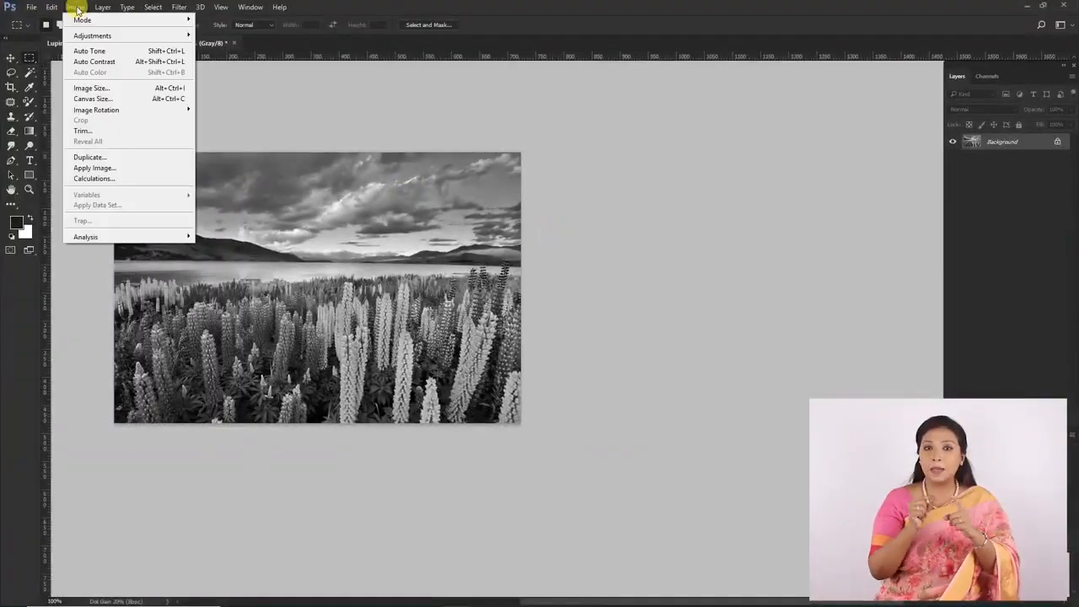
mouse_move(94, 21)
click(216, 18)
click(619, 181)
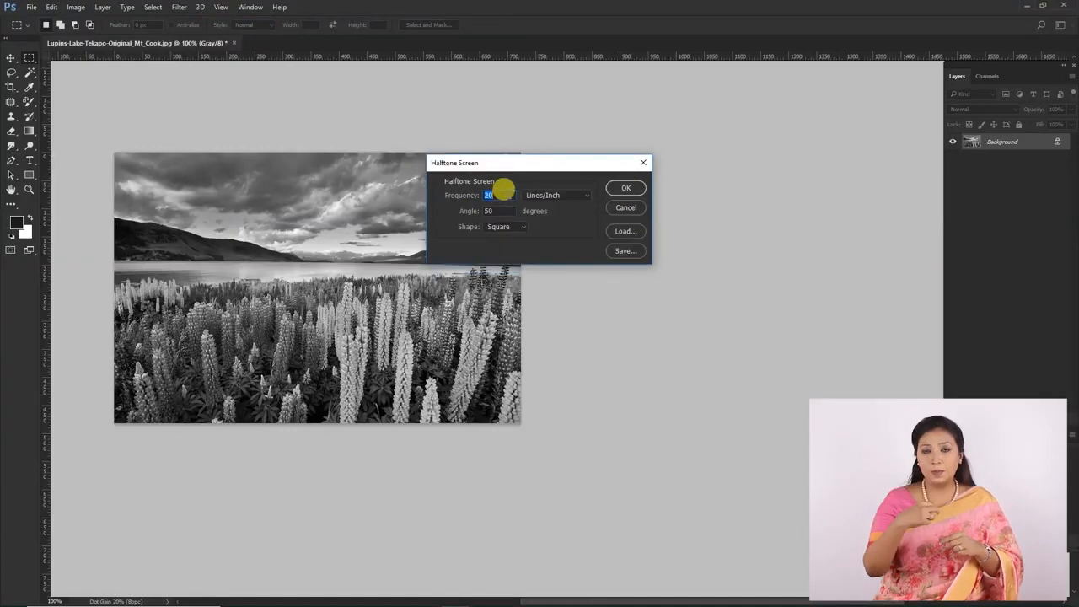
text(70)
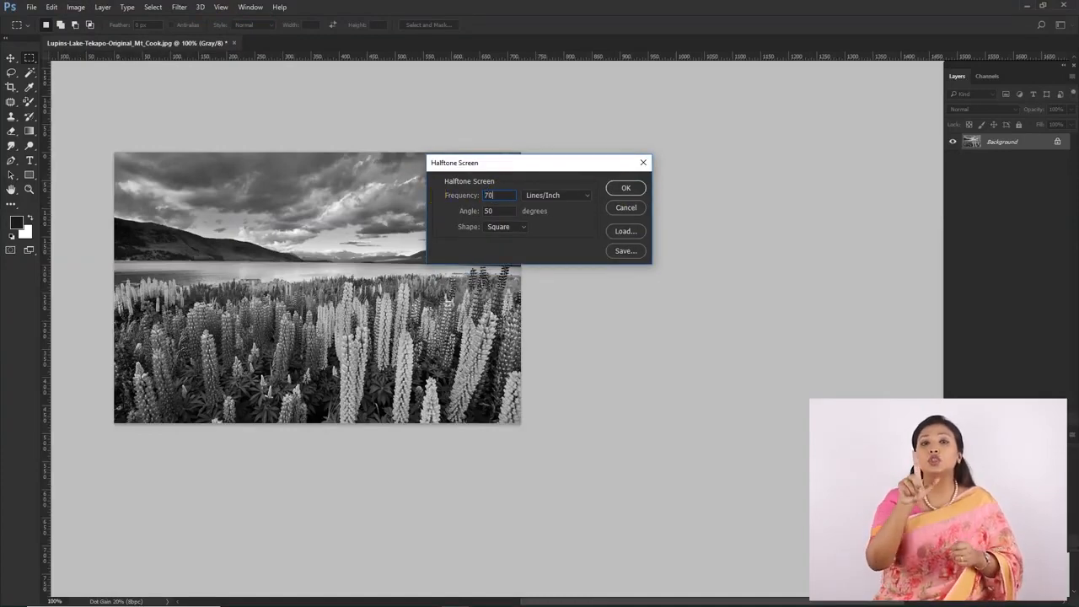
click(625, 188)
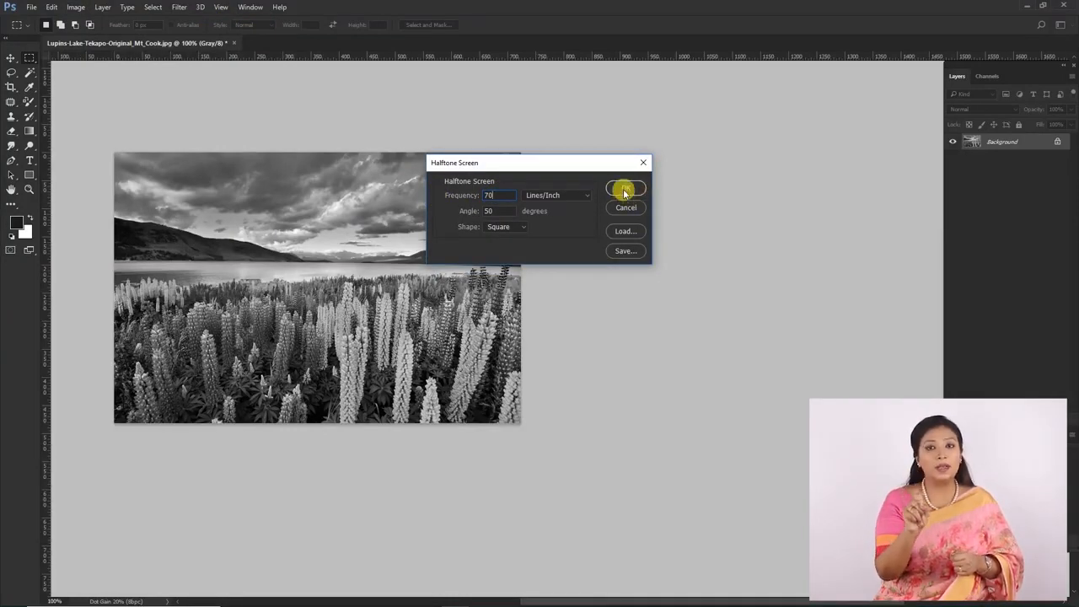
key(ctrl+0)
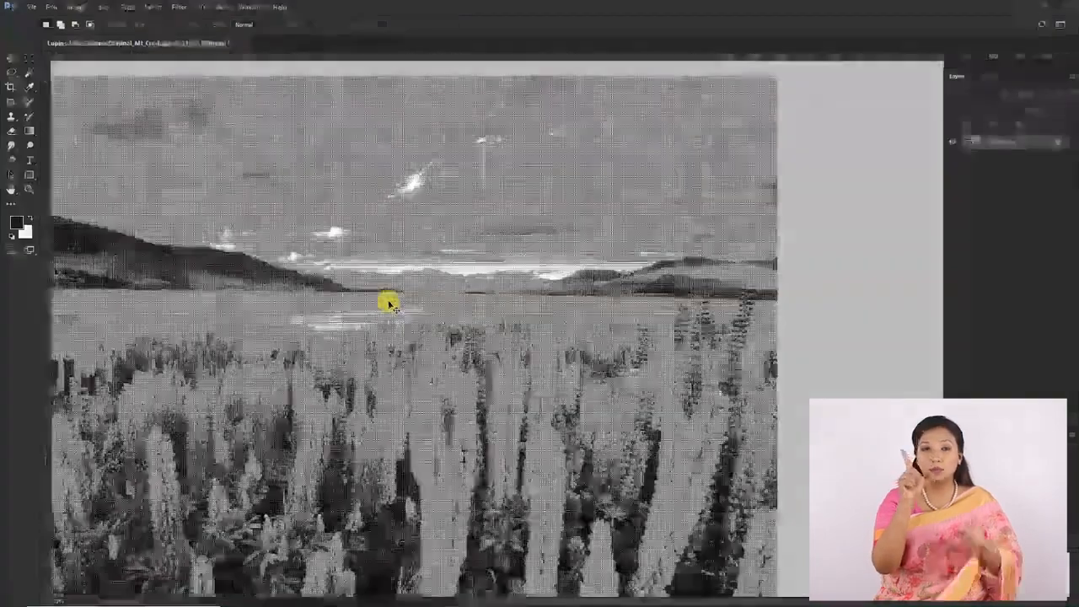
Step: Compare the finer halftone pattern at full view and at pixel level, and undo the Bitmap conversion
scroll(393, 289, down, 3)
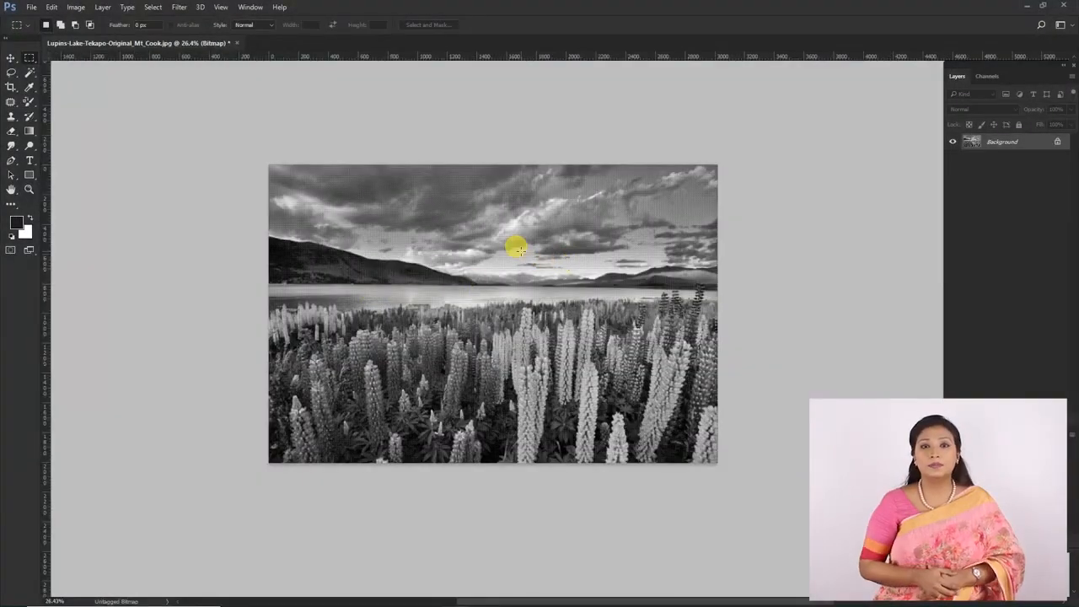
scroll(501, 238, up, 3)
scroll(556, 268, down, 3)
scroll(585, 284, up, 8)
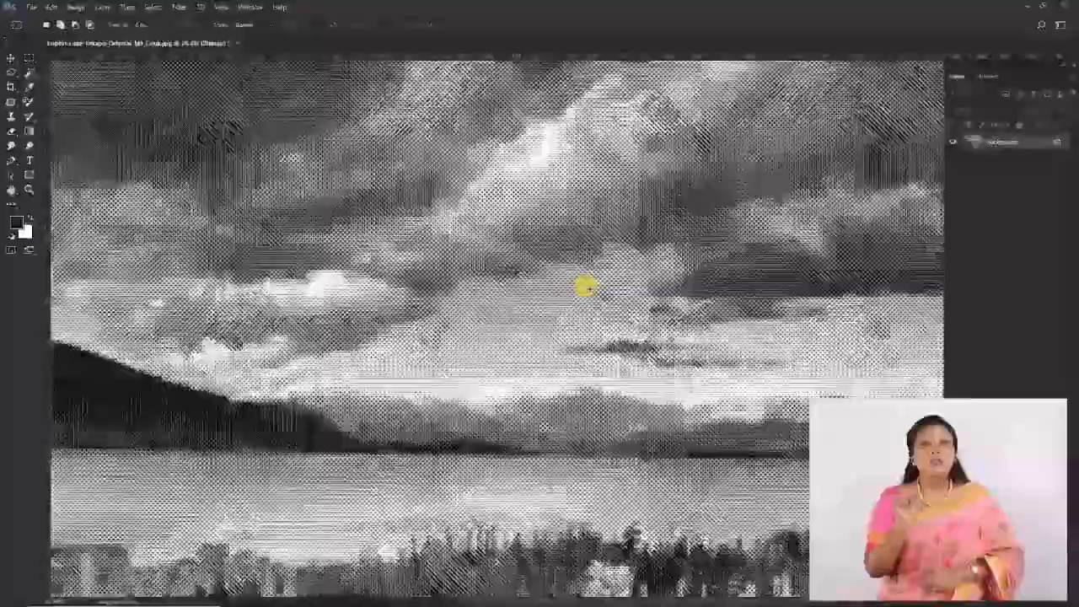
scroll(686, 291, up, 2)
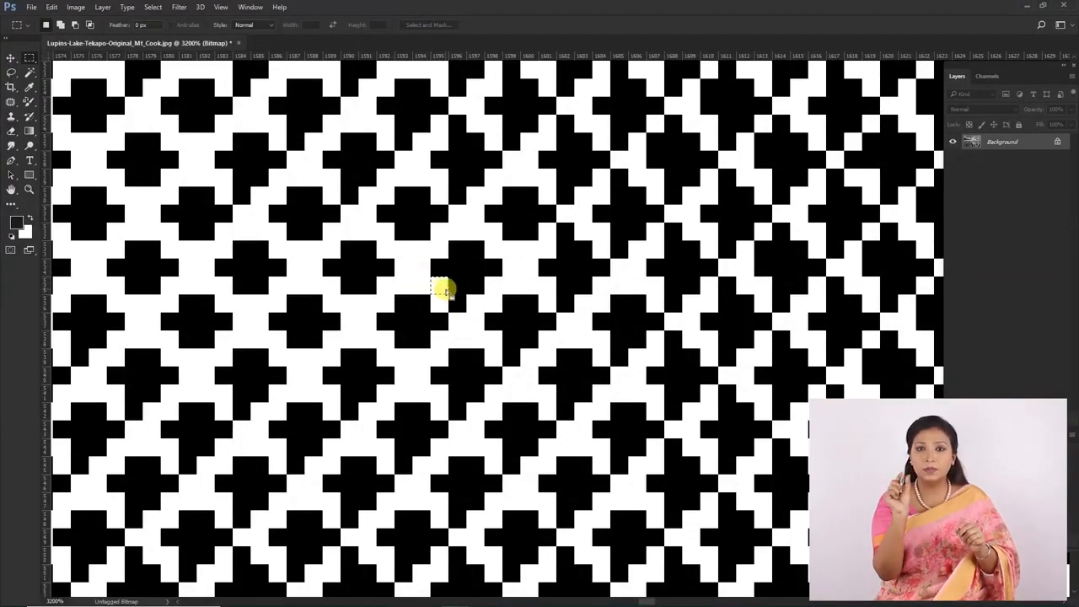
drag(396, 278, 377, 230)
scroll(517, 246, down, 10)
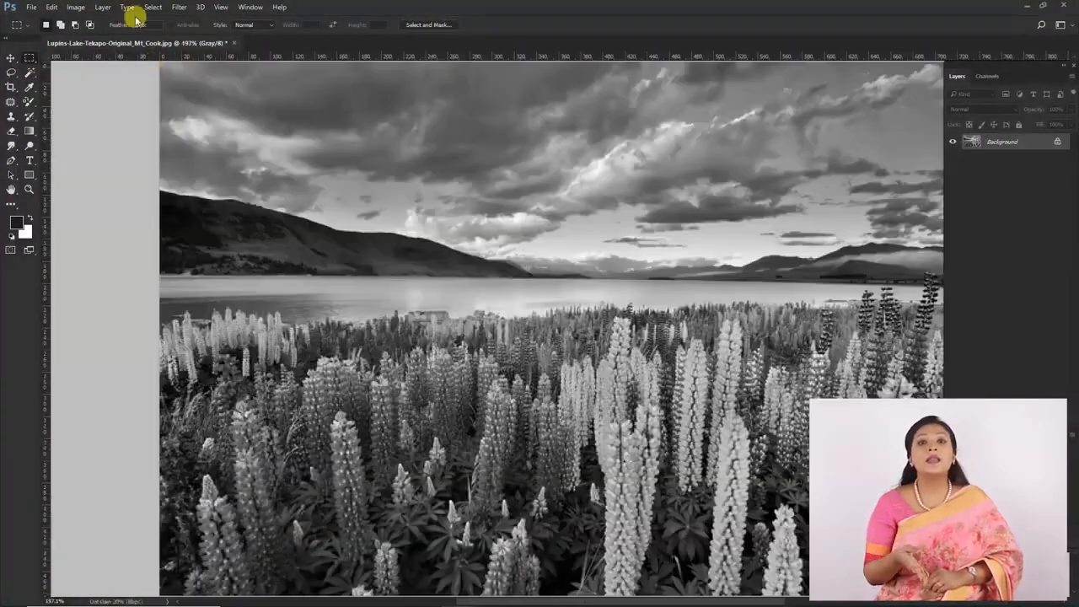
Step: Convert the grayscale photo to Bitmap at a much lower output resolution with the 70 lines/inch Square halftone, inspect the dots and revert to RGB
click(75, 6)
mouse_move(173, 20)
click(224, 20)
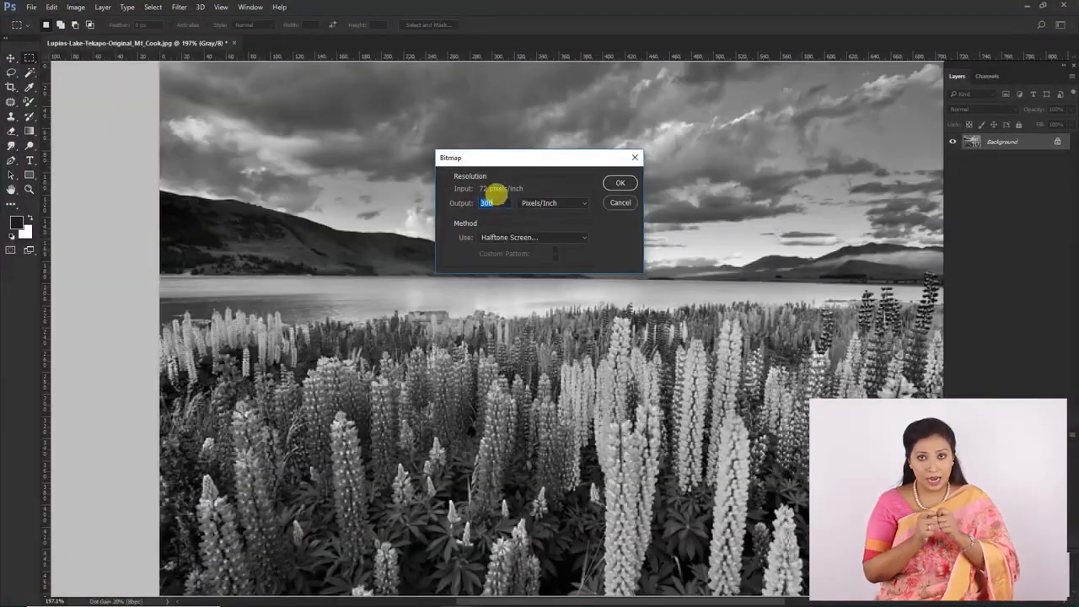
key(Return)
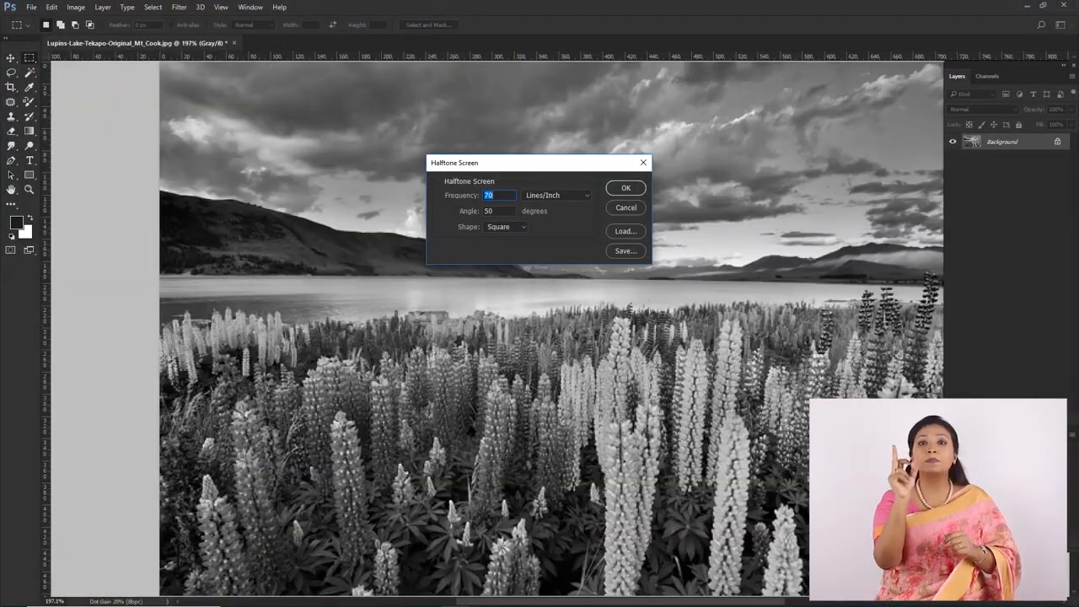
key(Return)
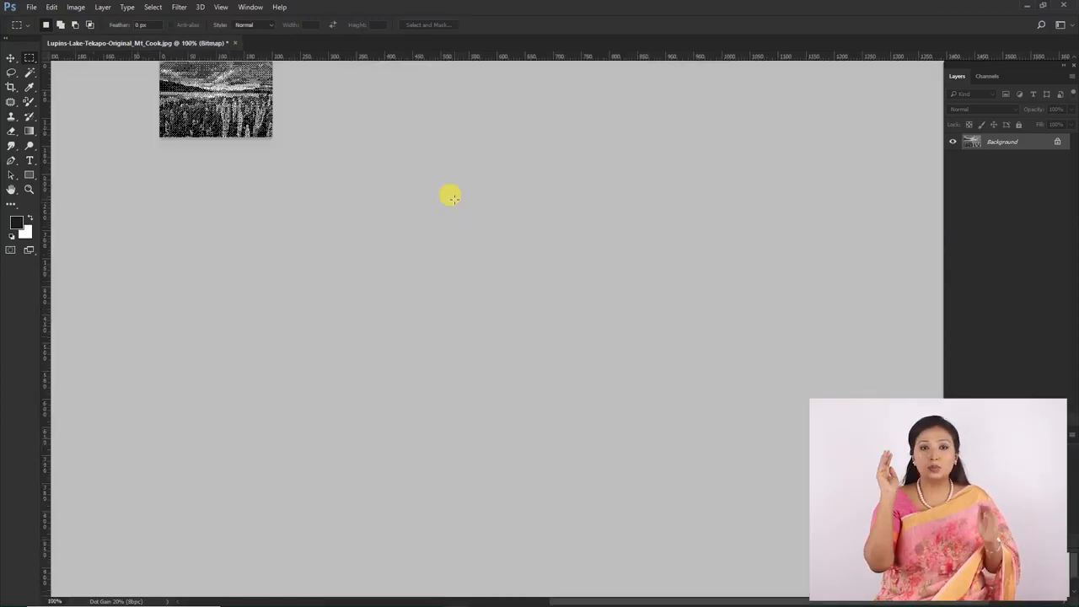
scroll(450, 197, up, 5)
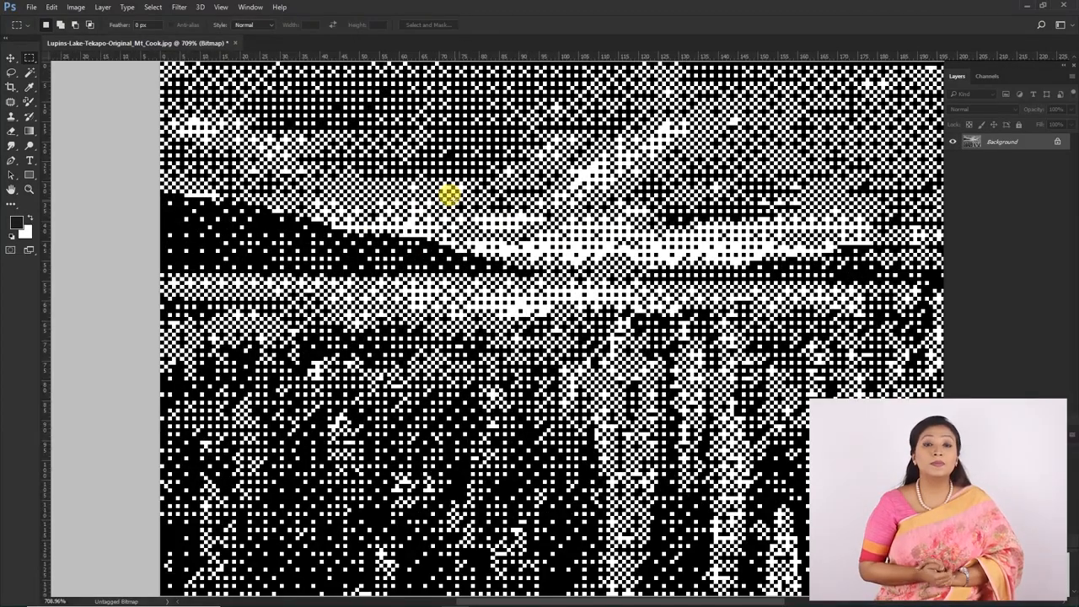
scroll(429, 212, down, 3)
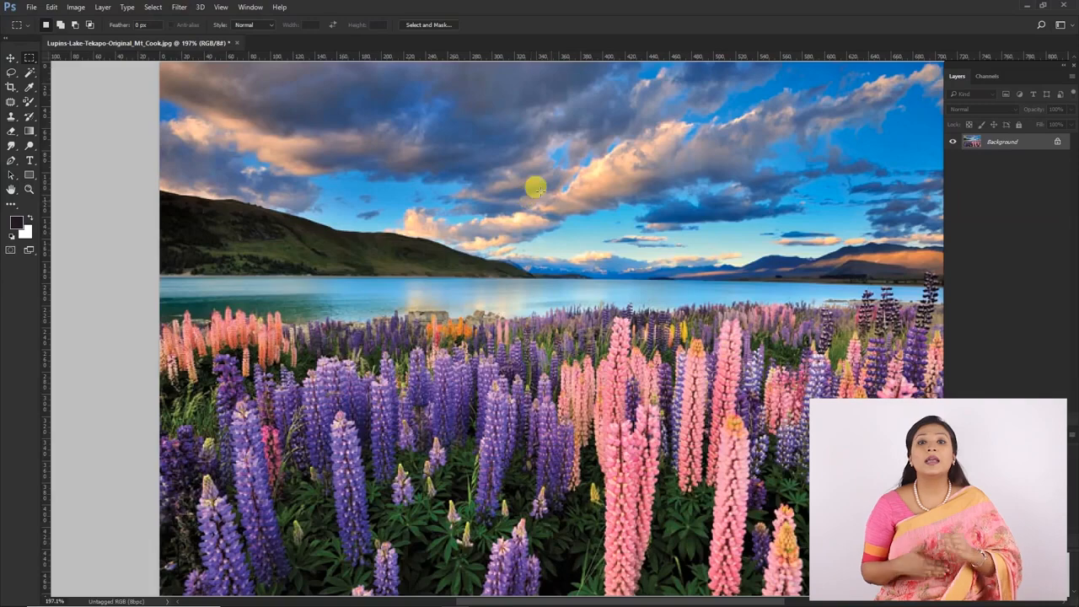
Step: Convert the full-color lupin photo from RGB to Lab Color mode
click(76, 8)
mouse_move(86, 24)
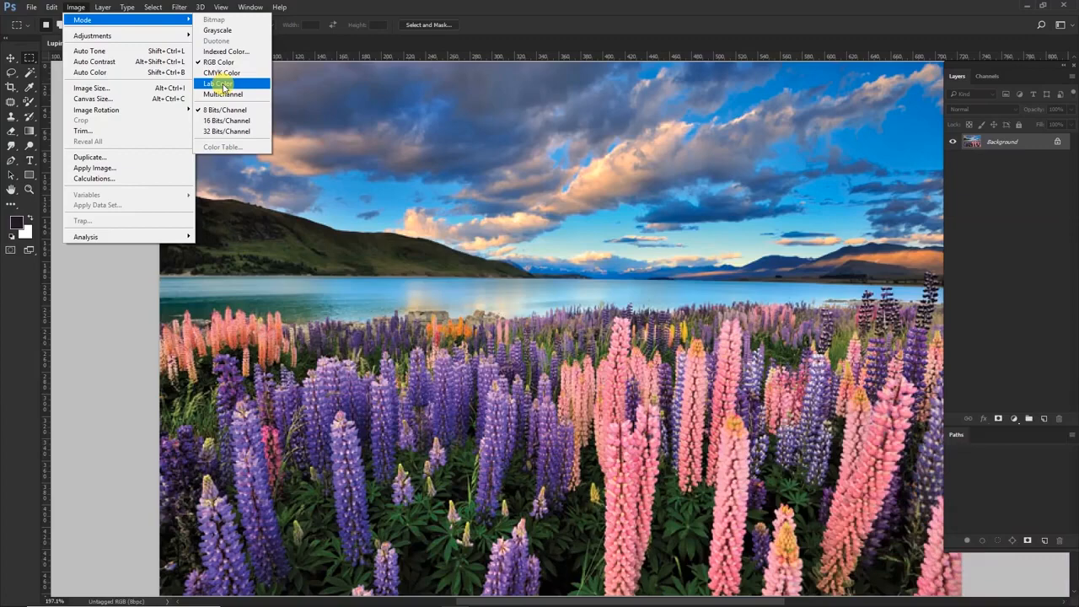
click(223, 86)
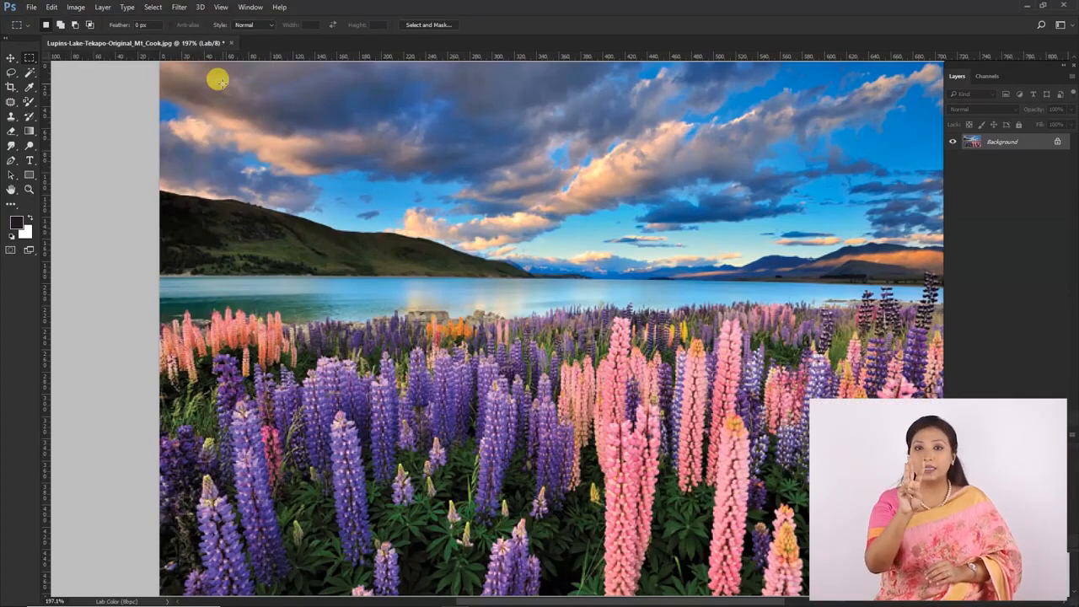
Step: View the Lab image's Lightness, a and b channels one at a time
click(987, 77)
click(1007, 135)
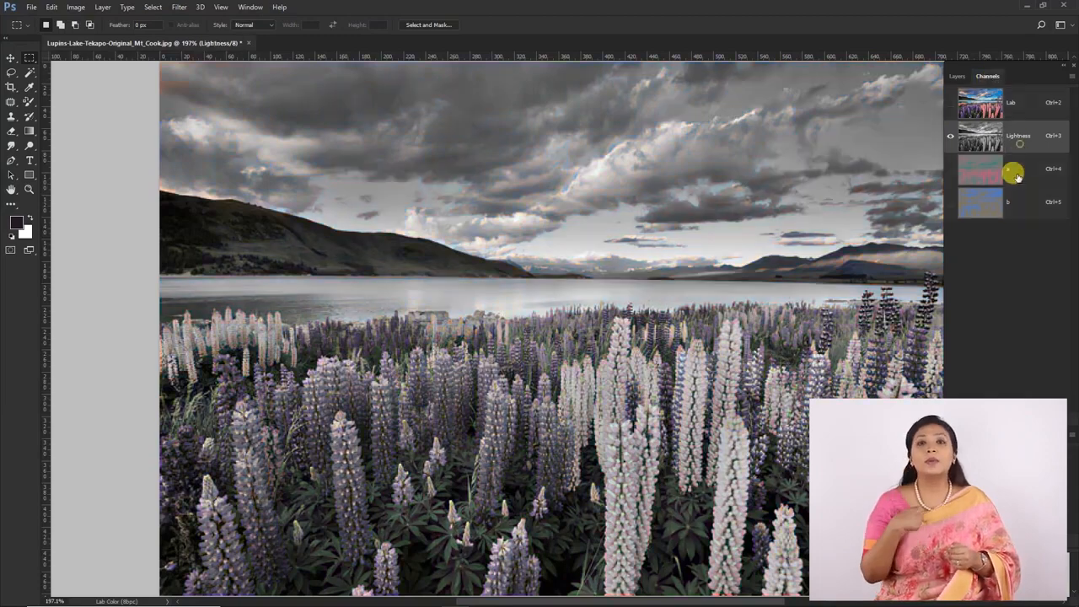
click(1011, 207)
click(1013, 139)
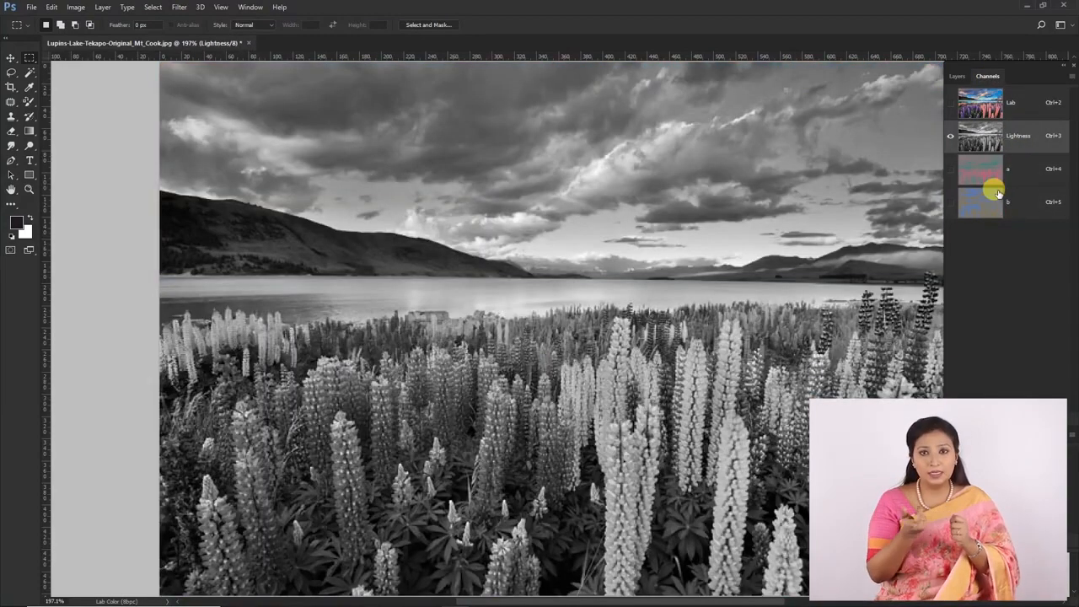
click(982, 205)
click(978, 173)
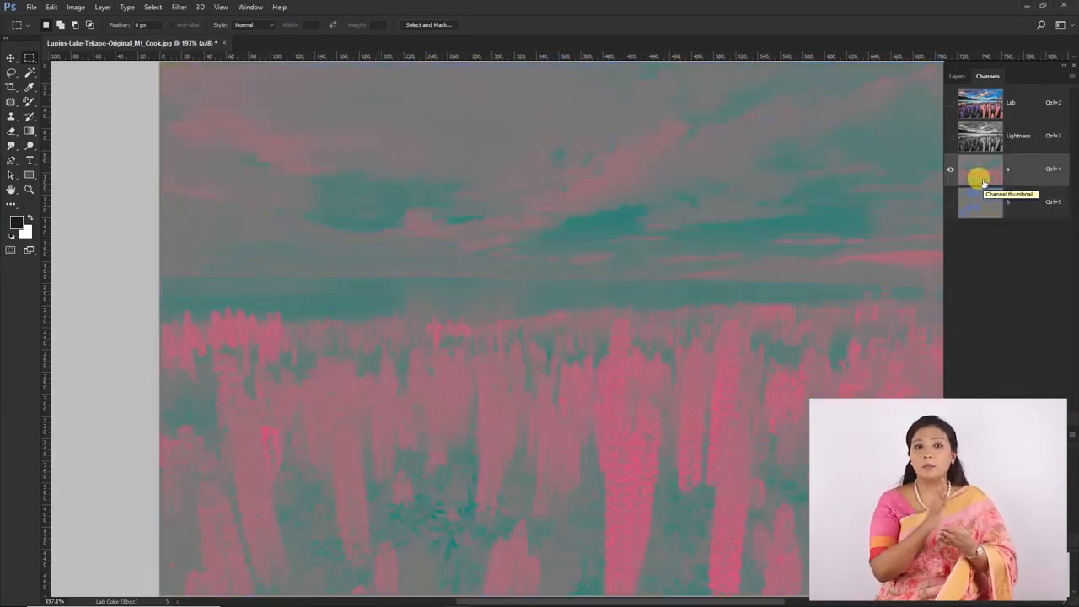
Step: Examine the whole image in the a and b channels, clear the stray selection, and show all Lab channels together with channel a active
key(ctrl+0)
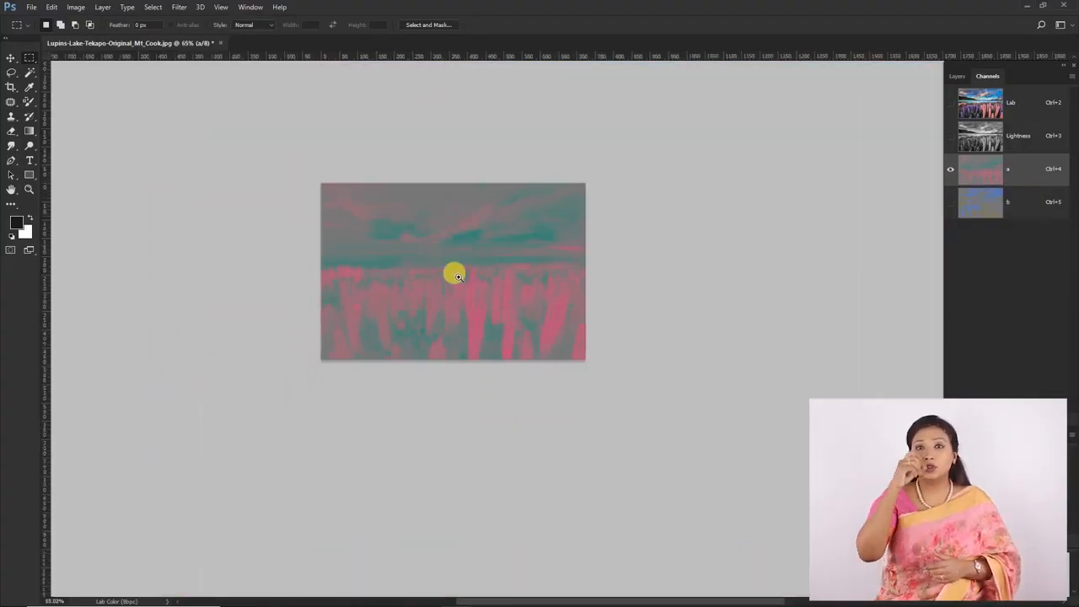
drag(291, 187, 546, 369)
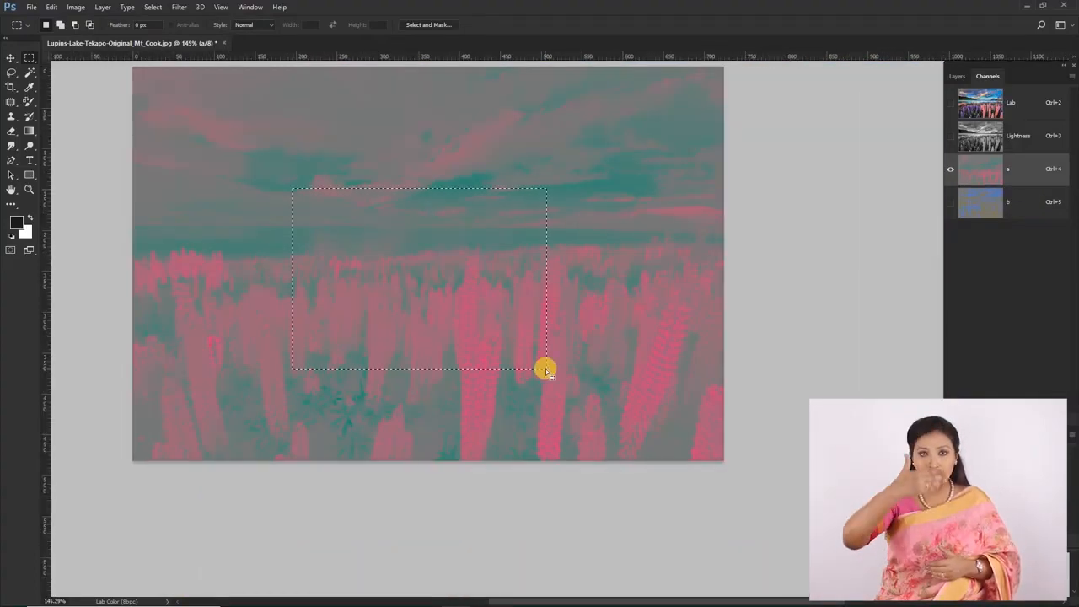
click(974, 201)
key(ctrl+d)
key(grave)
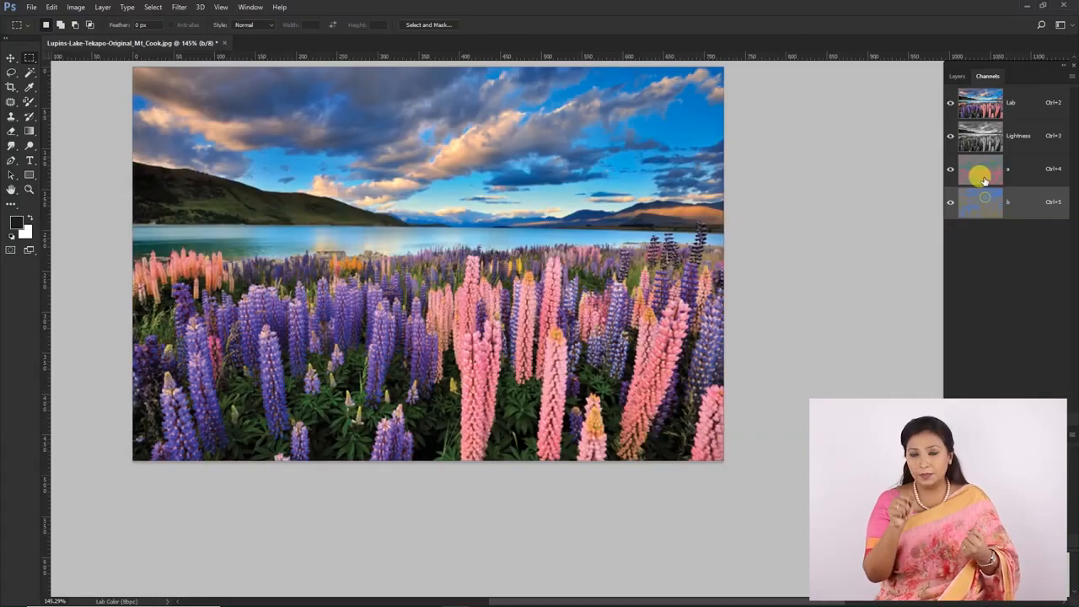
click(981, 175)
click(981, 140)
click(978, 170)
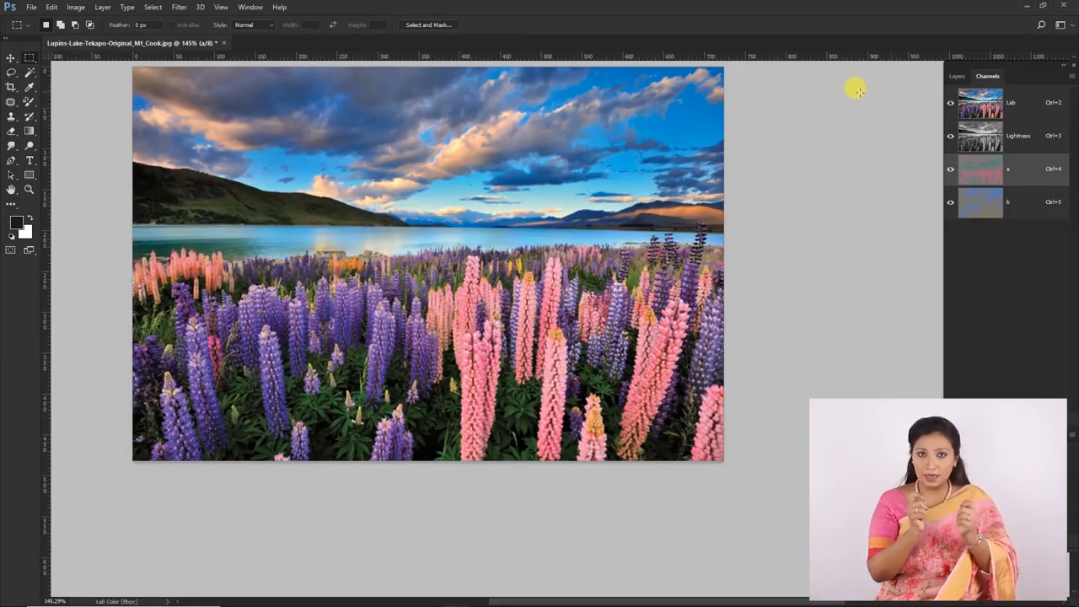
Step: Turn off Show Channels in Color in the Interface preferences and view the channel thumbnails in grayscale
click(52, 7)
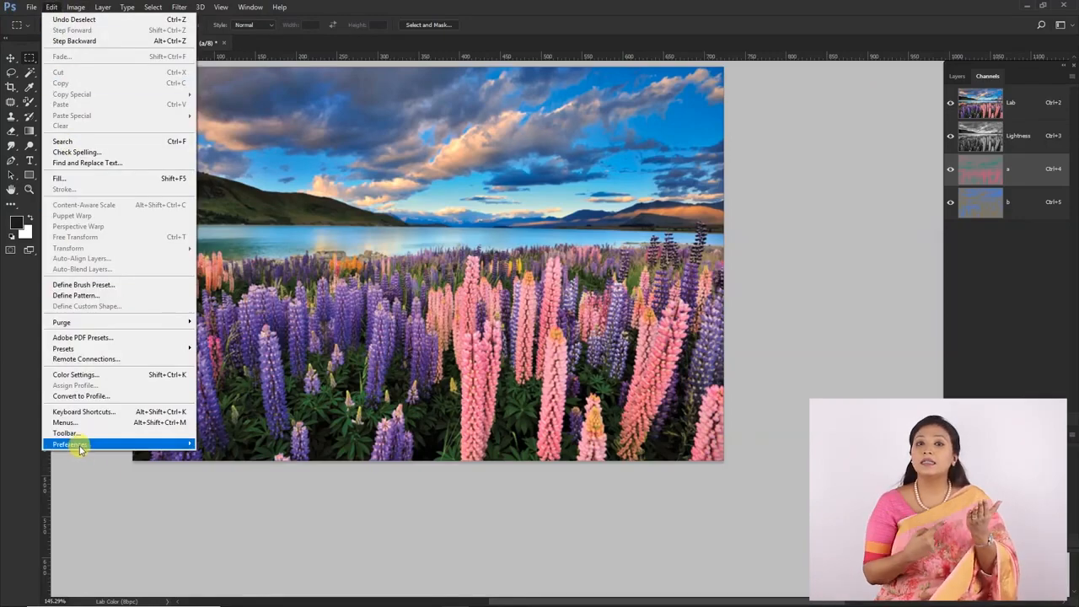
mouse_move(112, 437)
click(215, 268)
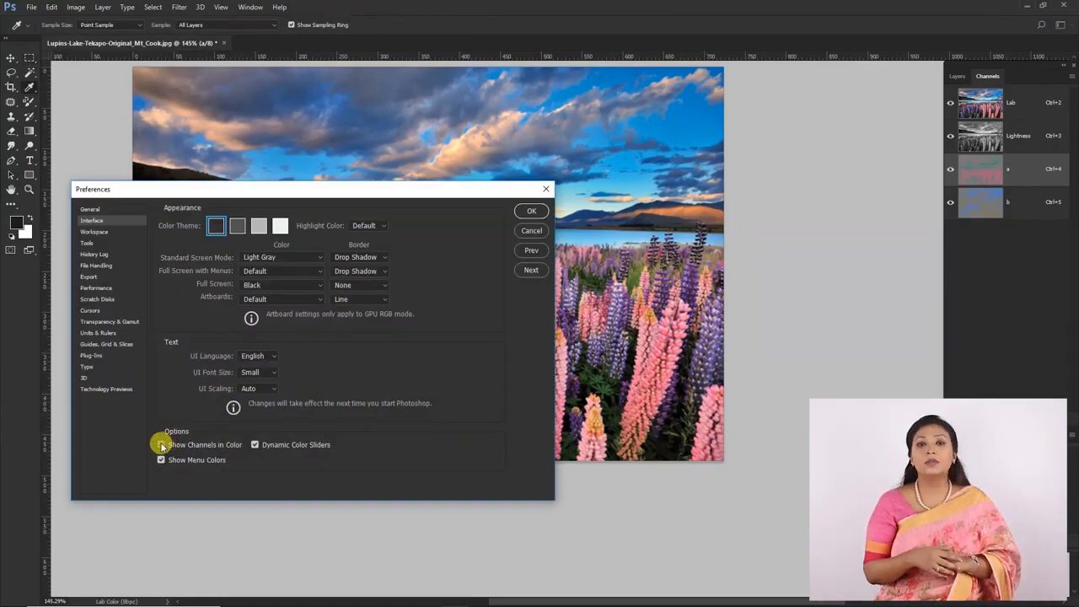
click(161, 446)
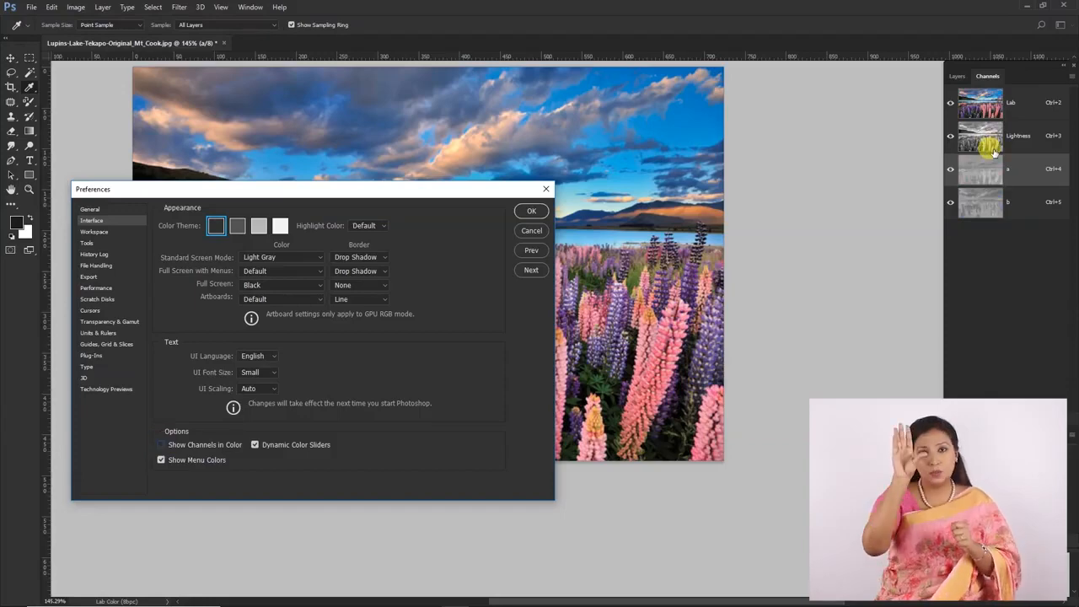
drag(309, 191, 757, 135)
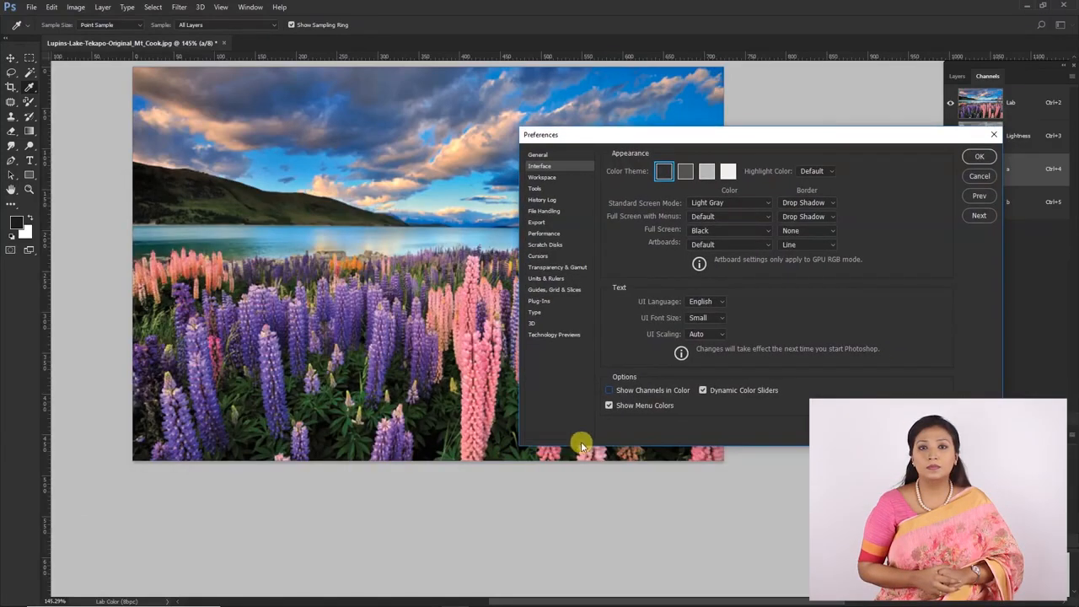
Step: Toggle Show Channels in Color to compare the Lab thumbnails, leave it enabled and apply the preferences
click(627, 392)
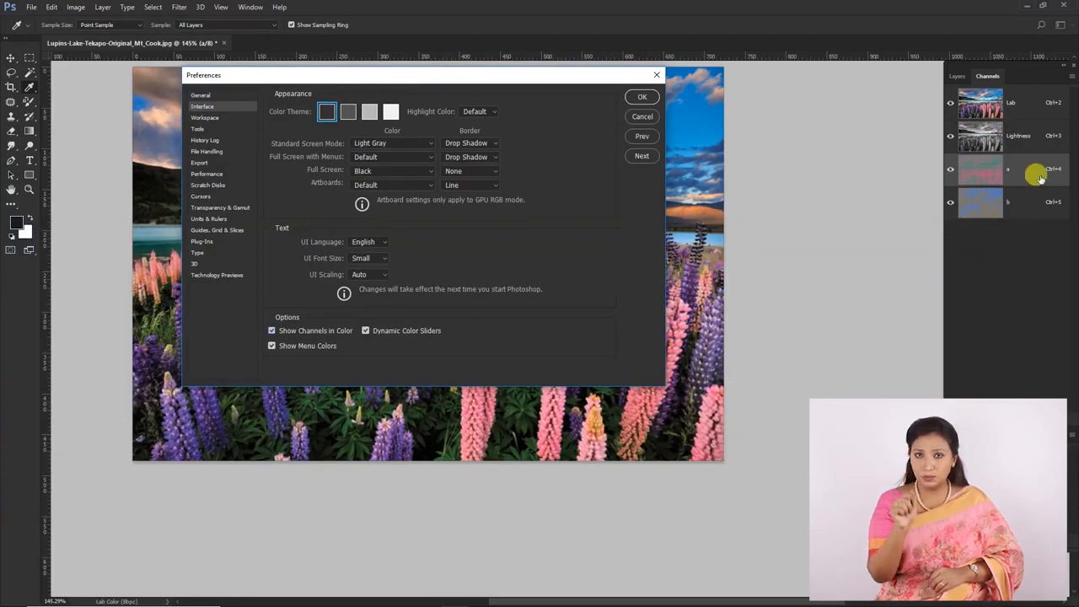
click(271, 330)
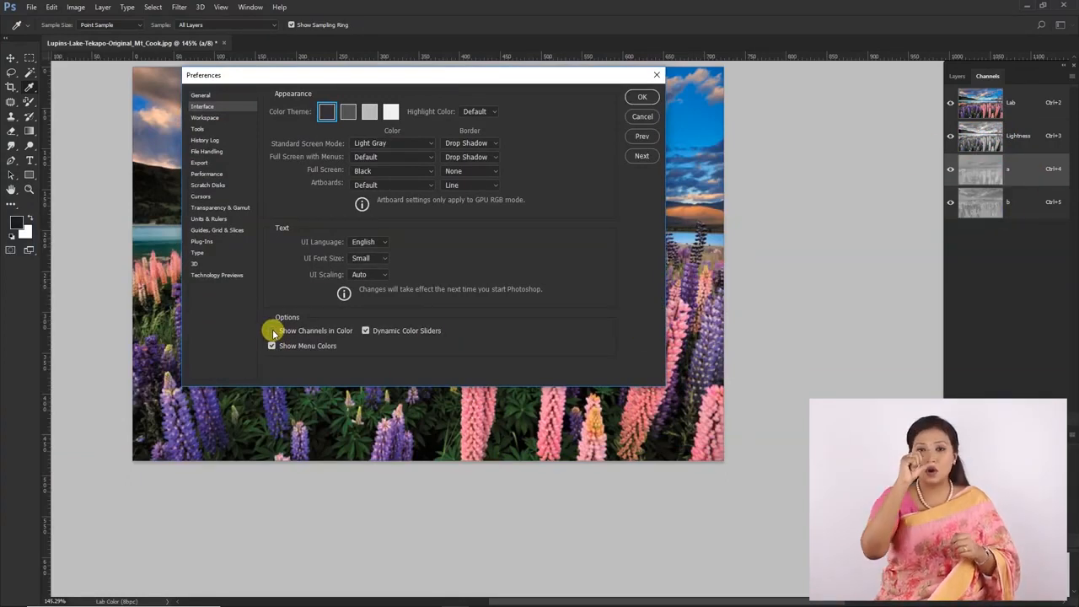
click(271, 331)
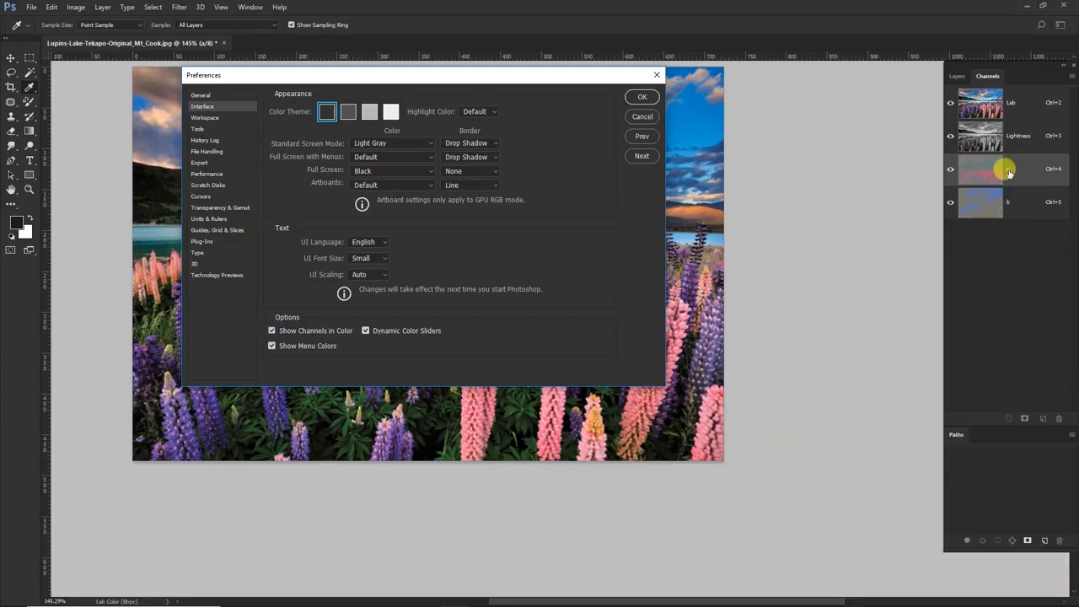
click(642, 97)
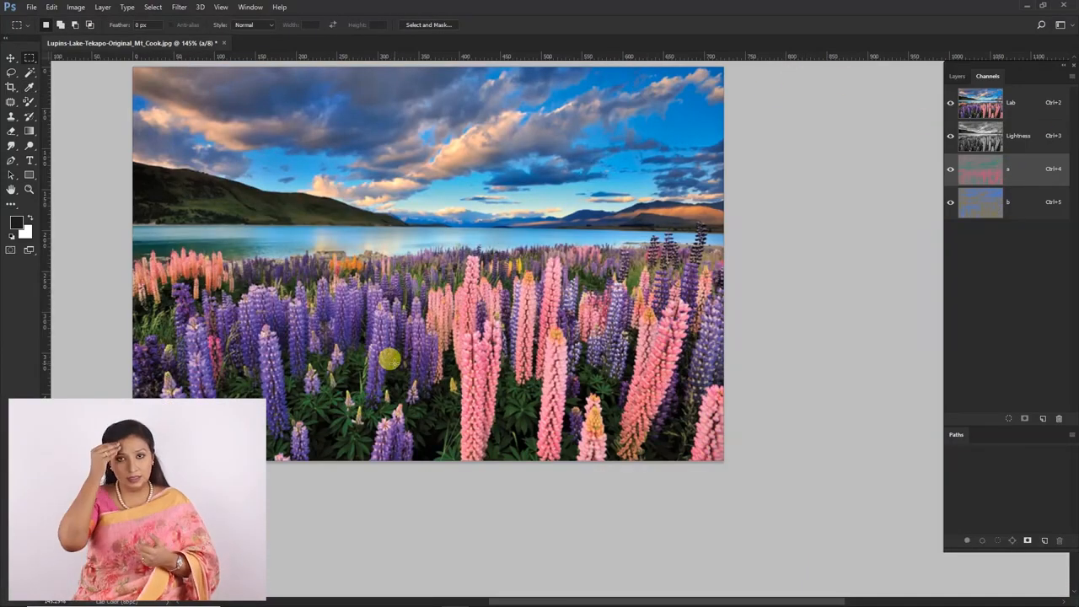
Step: Add a Levels adjustment layer above the Background layer and keep its channel set to Lightness
click(958, 76)
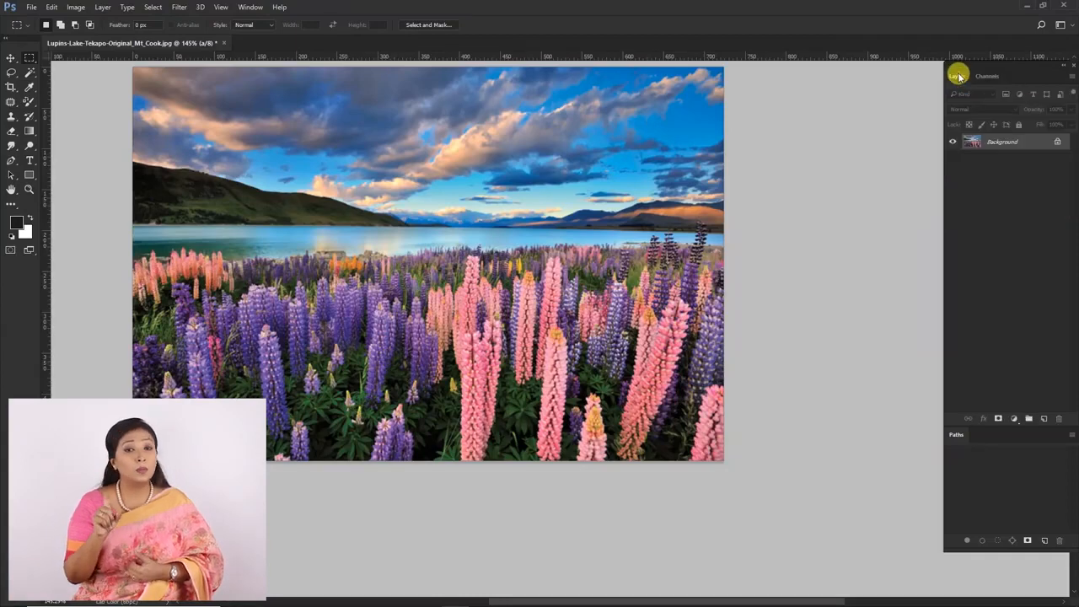
click(1015, 418)
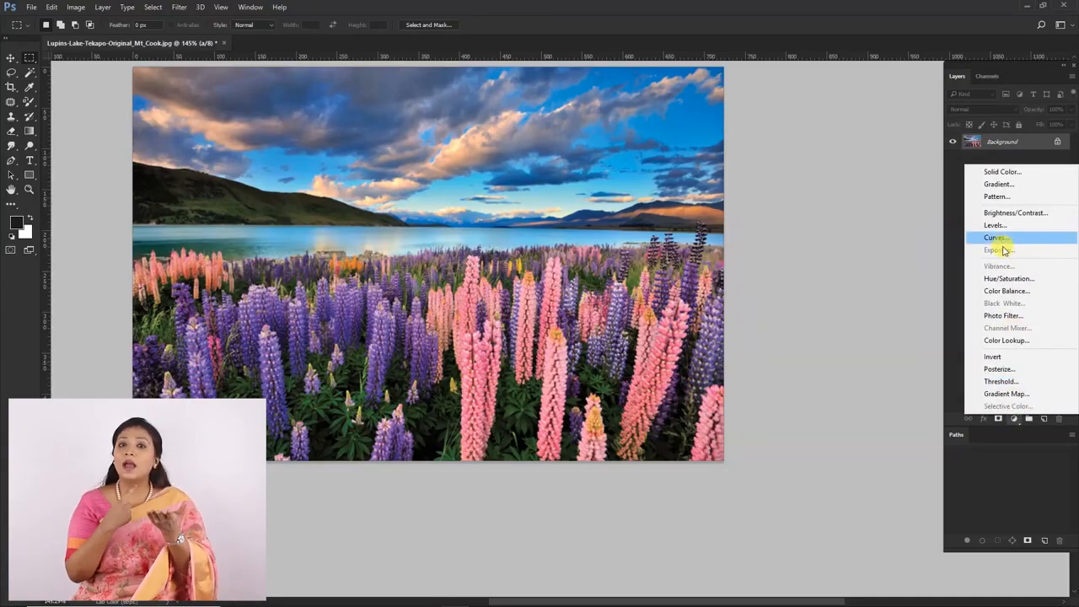
click(1006, 226)
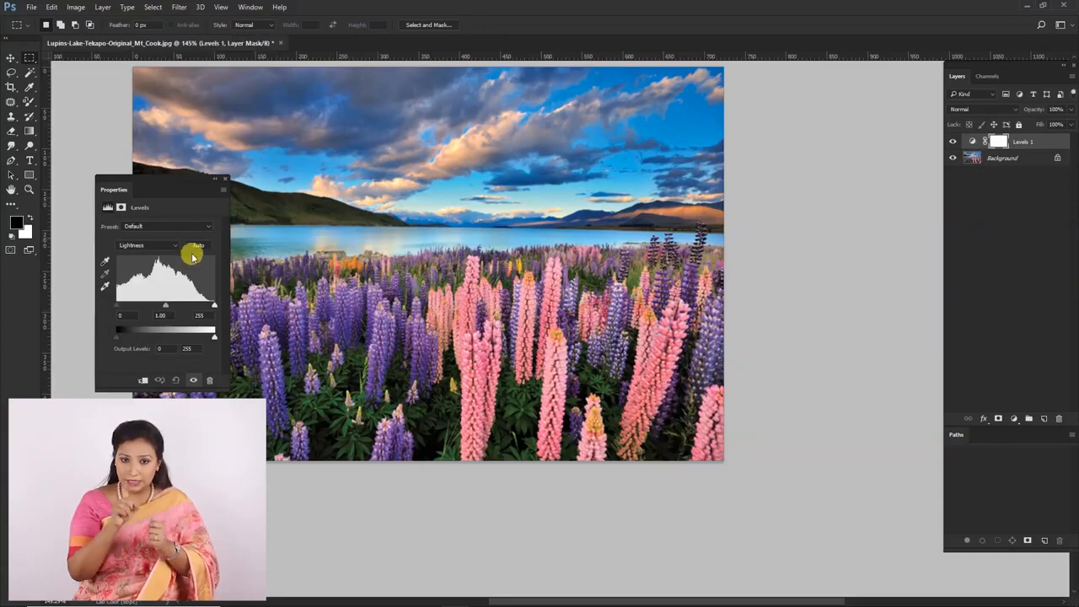
click(144, 245)
click(144, 245)
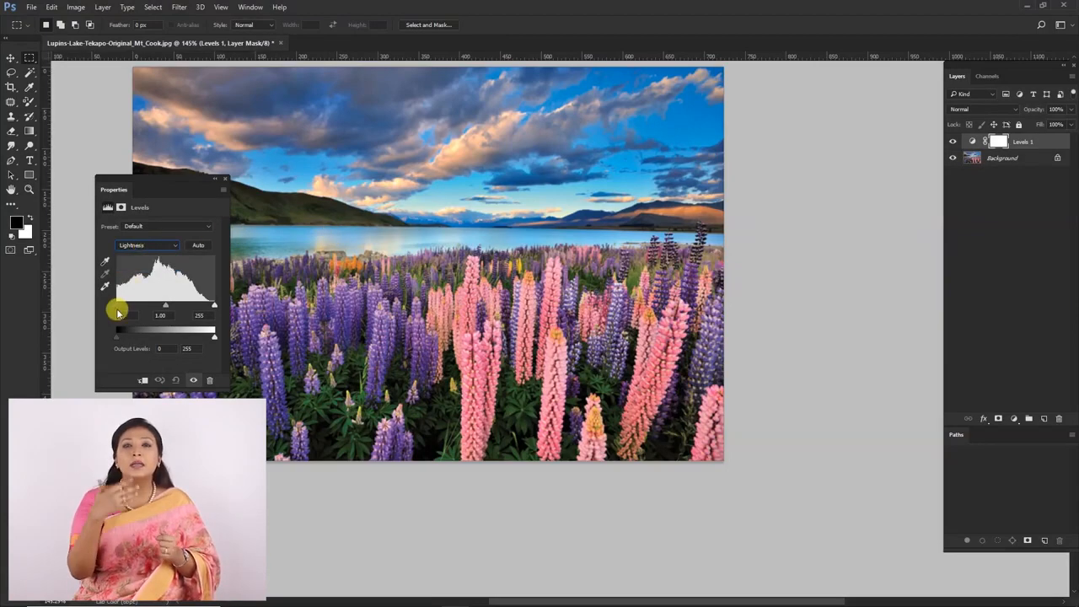
Step: Adjust the Lightness input sliders in Levels and set channel a's input levels to black 67 and white 220
mouse_move(117, 308)
mouse_down()
mouse_move(149, 306)
mouse_move(103, 306)
mouse_up()
mouse_move(214, 303)
mouse_down()
mouse_move(226, 306)
mouse_move(216, 305)
mouse_up()
click(152, 245)
click(146, 264)
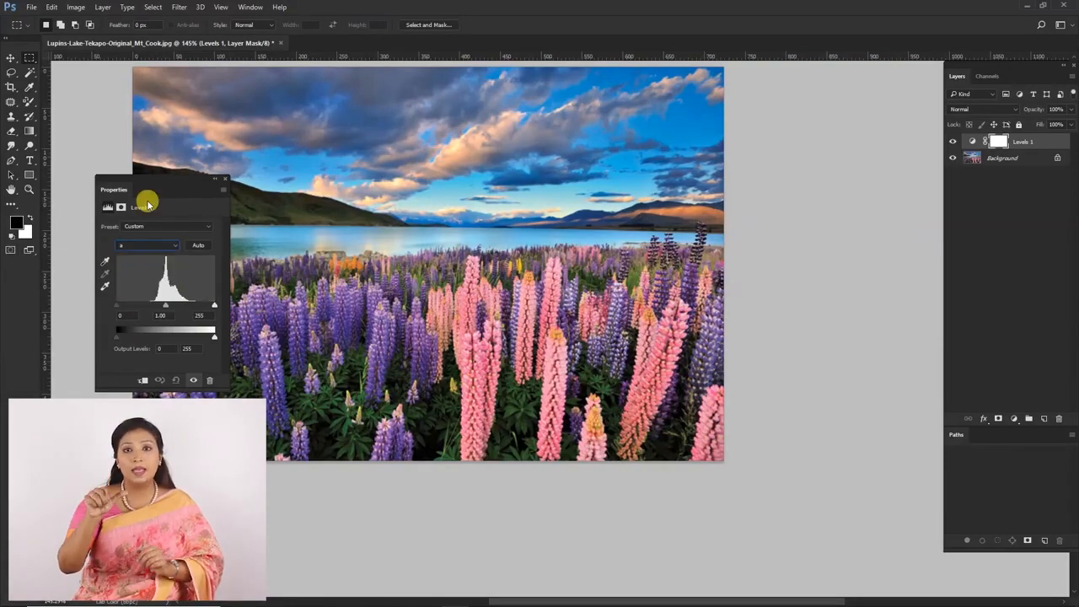
drag(144, 194, 809, 176)
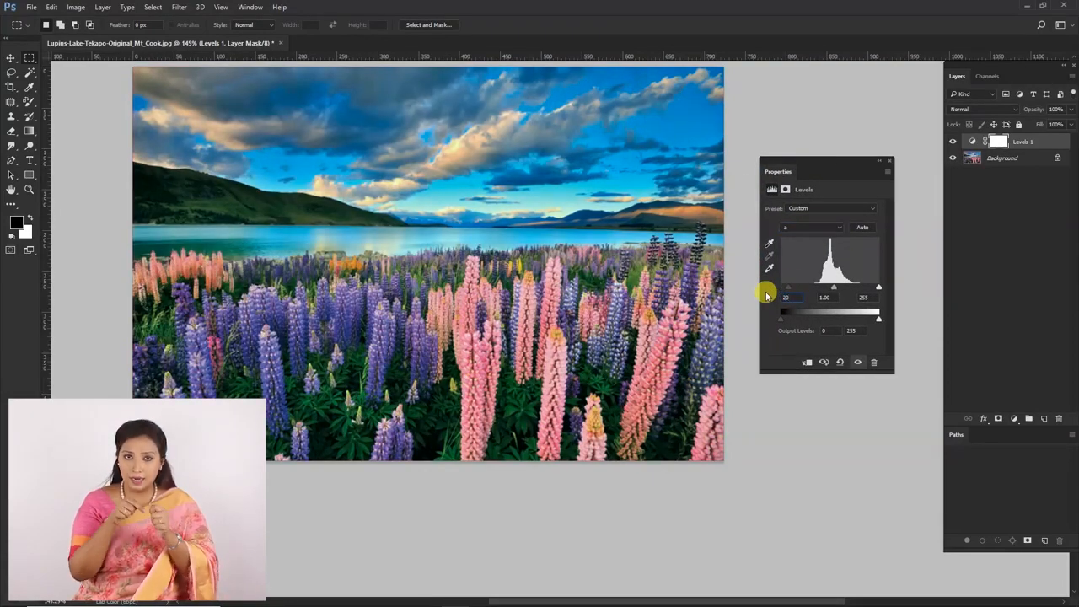
mouse_move(781, 288)
mouse_down()
mouse_move(818, 289)
mouse_move(781, 288)
mouse_up()
drag(878, 287, 866, 288)
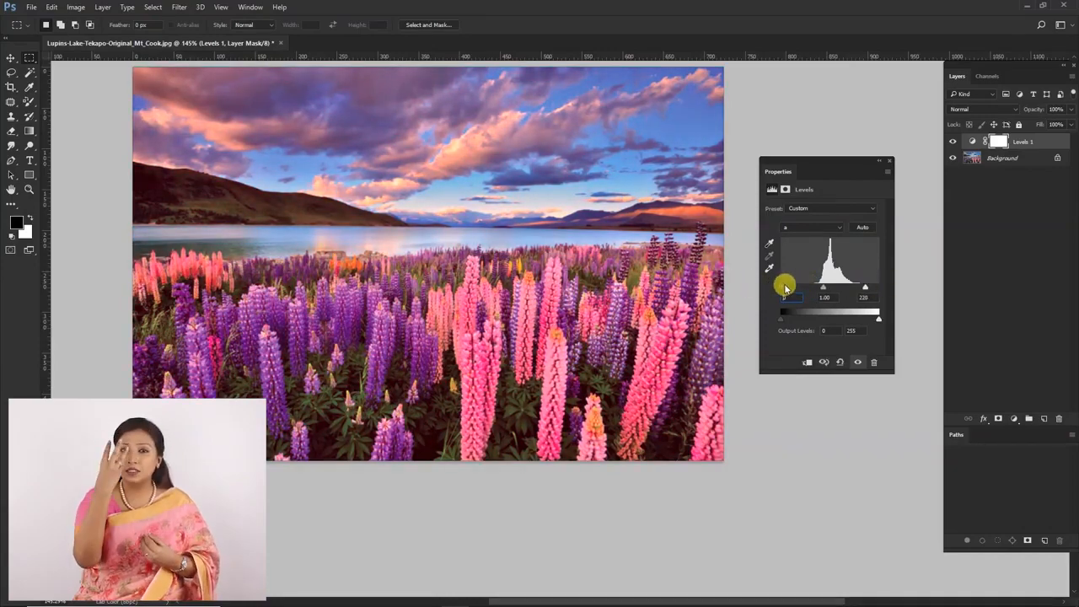
drag(782, 288, 802, 285)
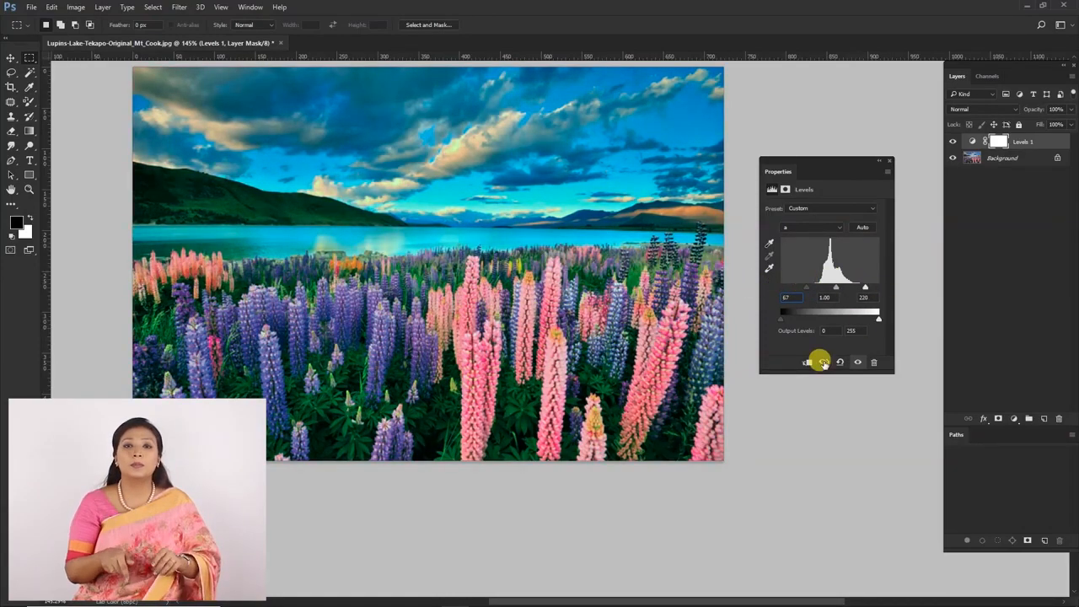
Step: Compare the image before and after the channel a Levels adjustment
click(824, 362)
click(823, 363)
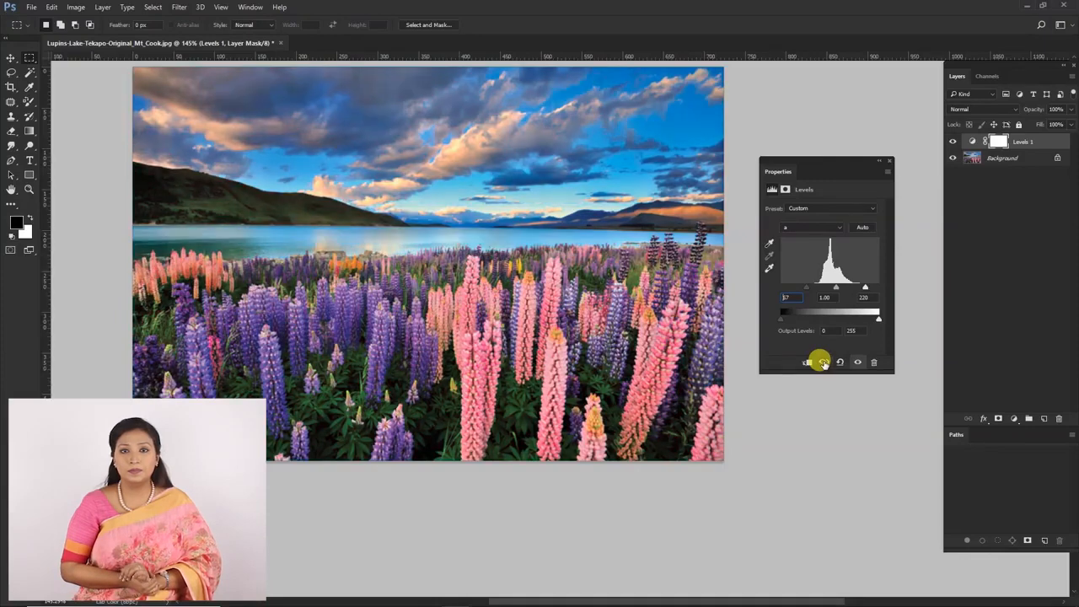
click(824, 362)
Step: Switch Levels to channel b, make the document's b channel active and adjust its black and white input levels
click(801, 228)
click(794, 251)
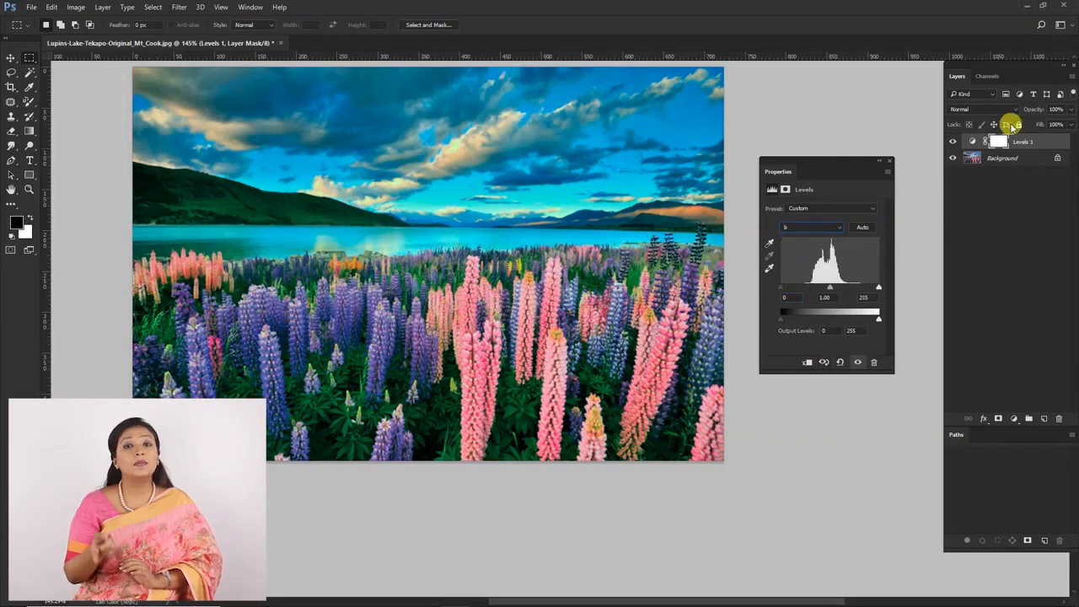
click(987, 76)
click(977, 209)
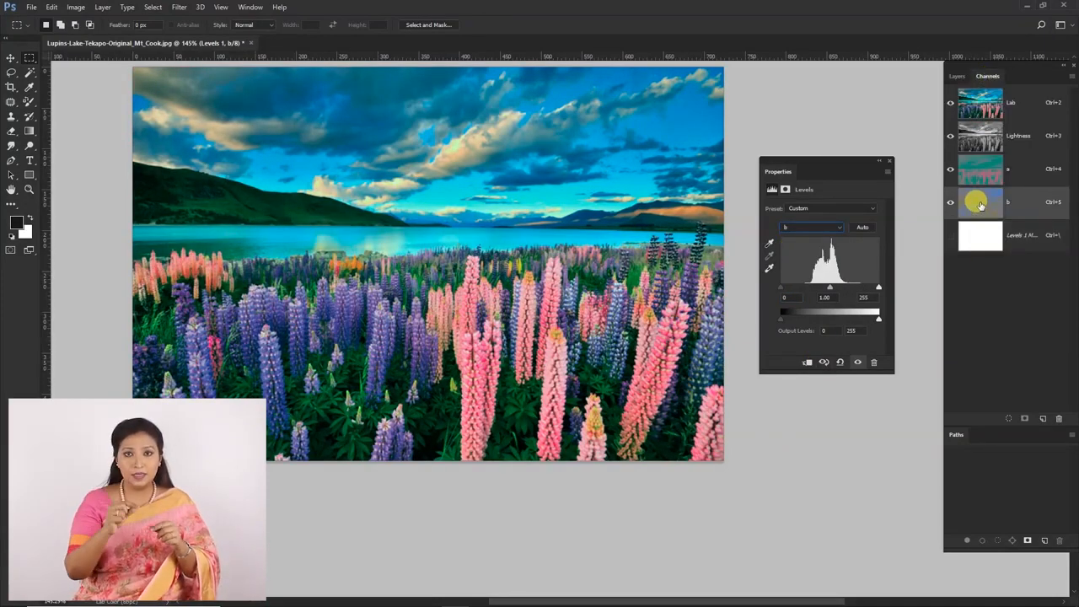
mouse_move(781, 288)
mouse_down()
mouse_move(807, 287)
mouse_move(783, 287)
mouse_up()
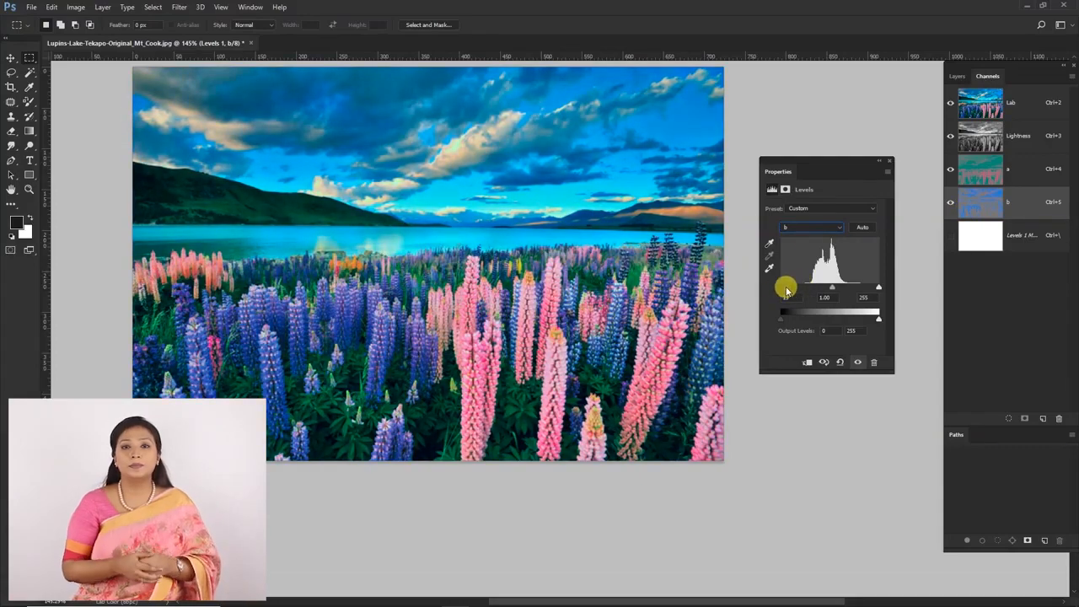
drag(878, 288, 863, 287)
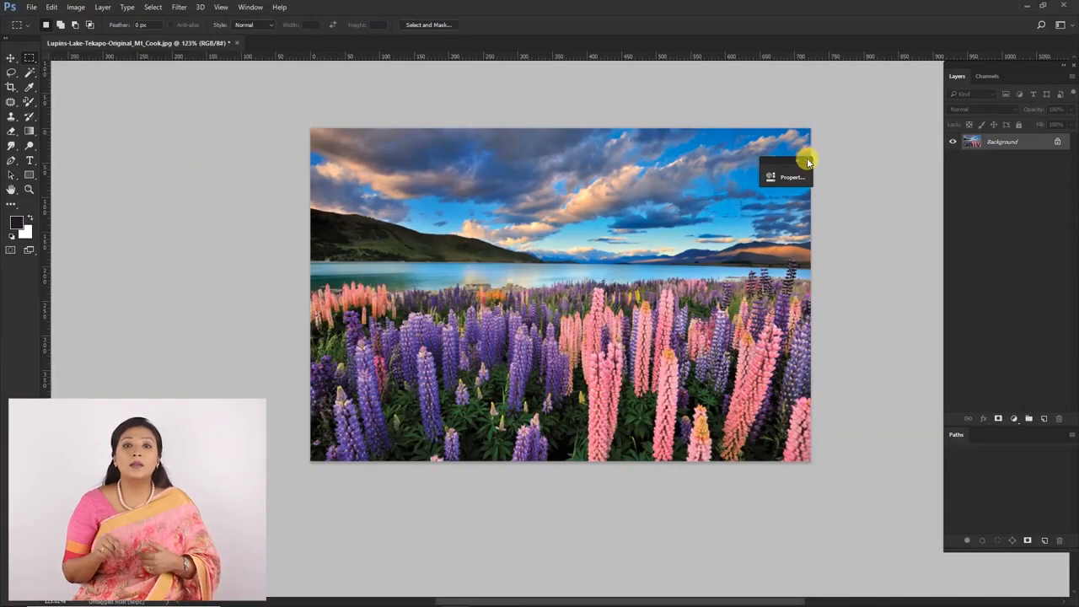
Step: View the RGB image's channels and start converting the photo to Indexed Color
click(987, 75)
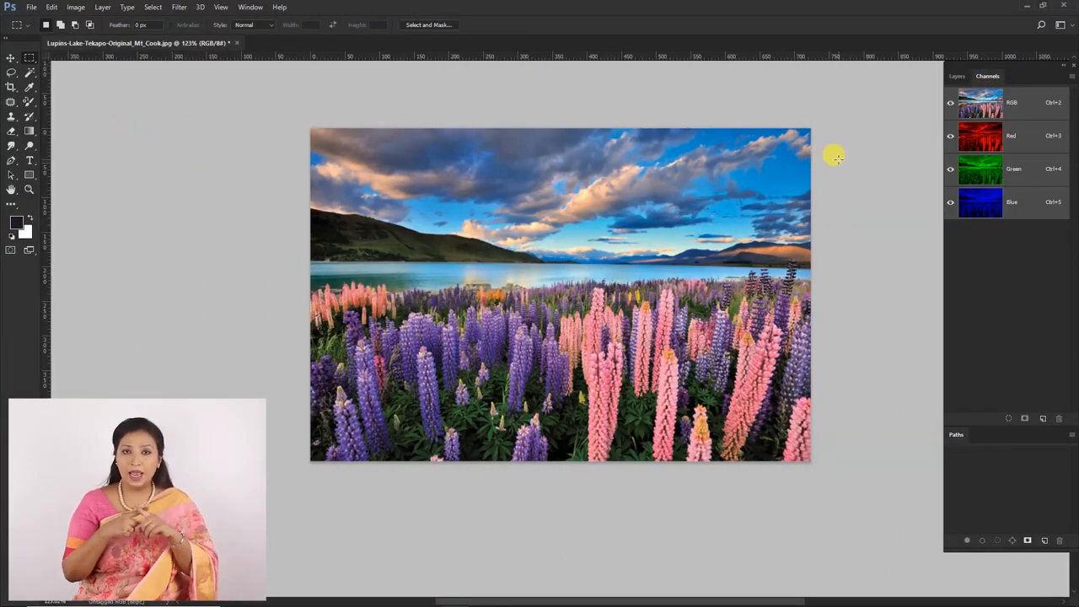
click(957, 78)
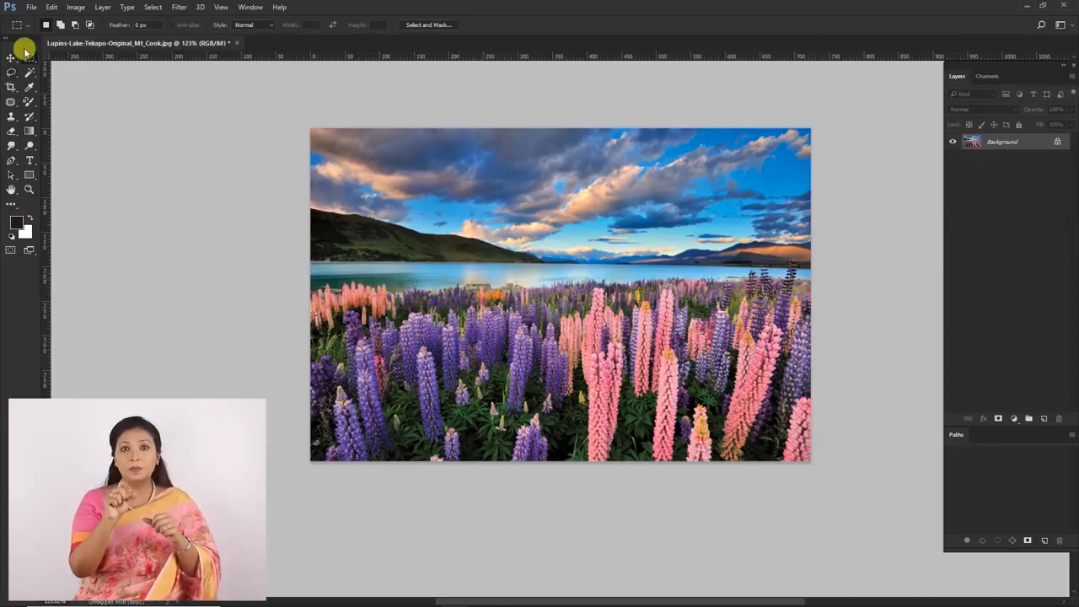
click(84, 11)
mouse_move(92, 19)
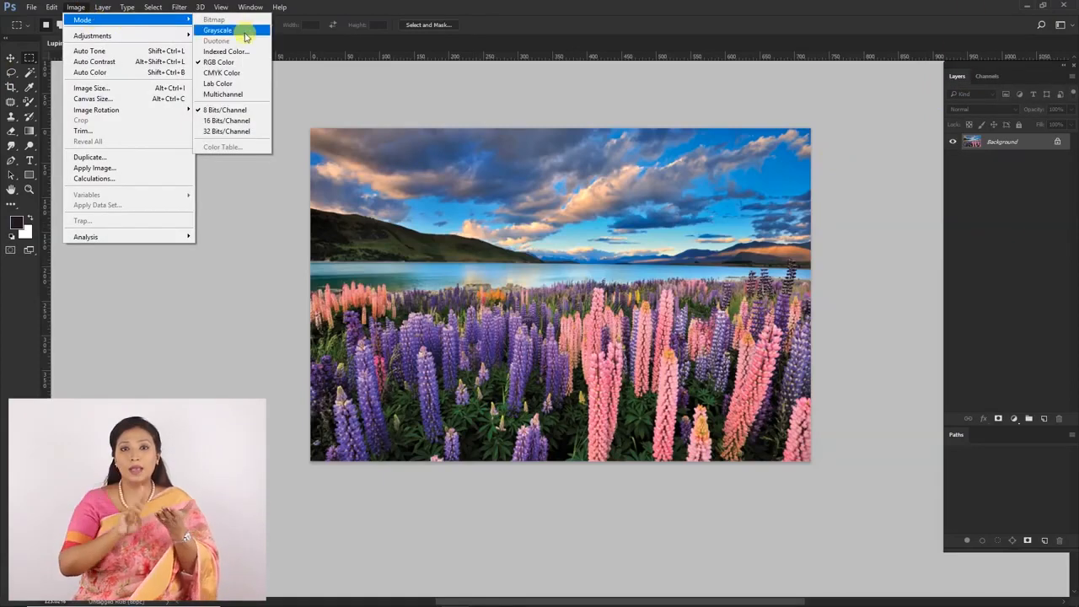
click(234, 56)
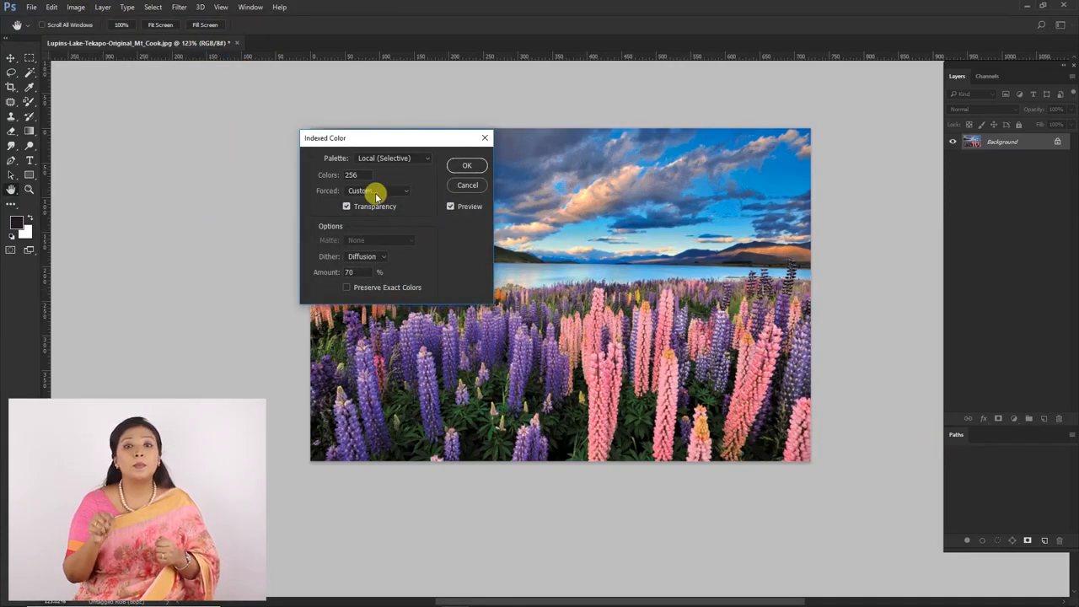
Step: Choose the Local (Perceptual) palette for the conversion and accept the Custom forced color table
double_click(352, 175)
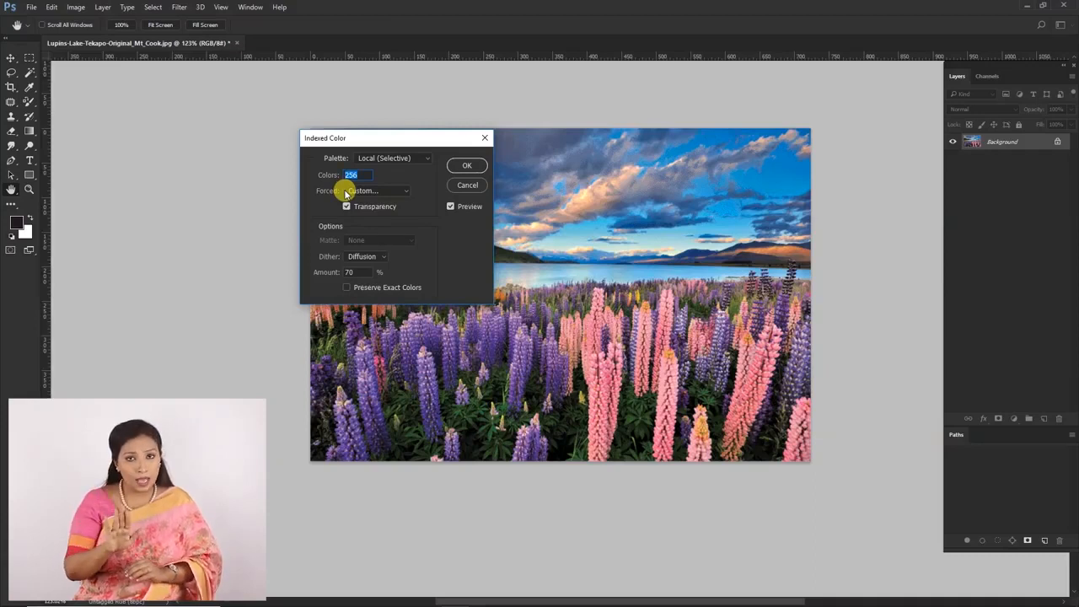
click(391, 157)
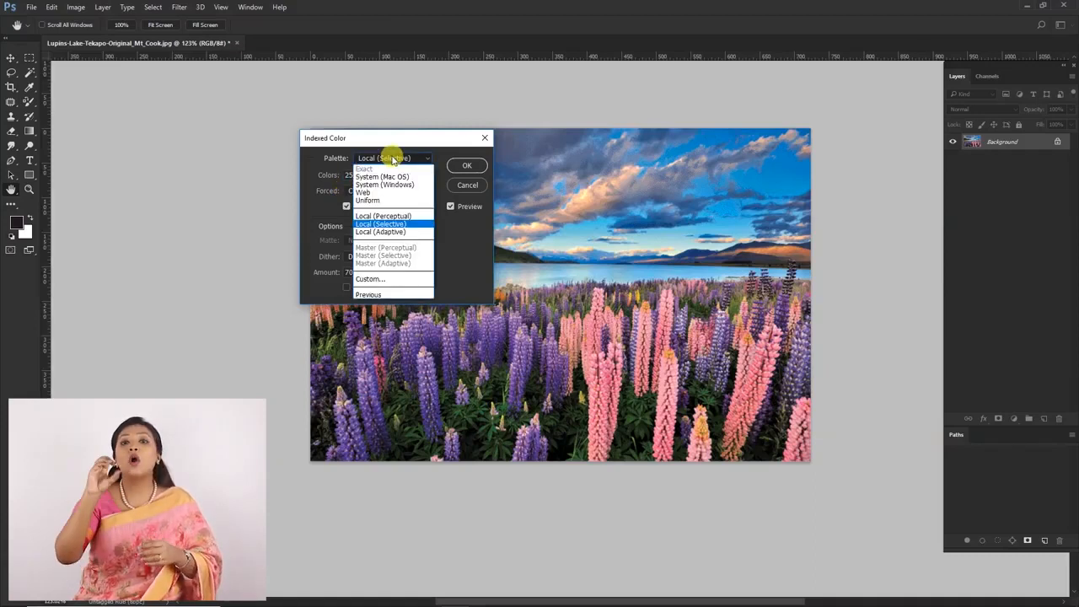
click(396, 216)
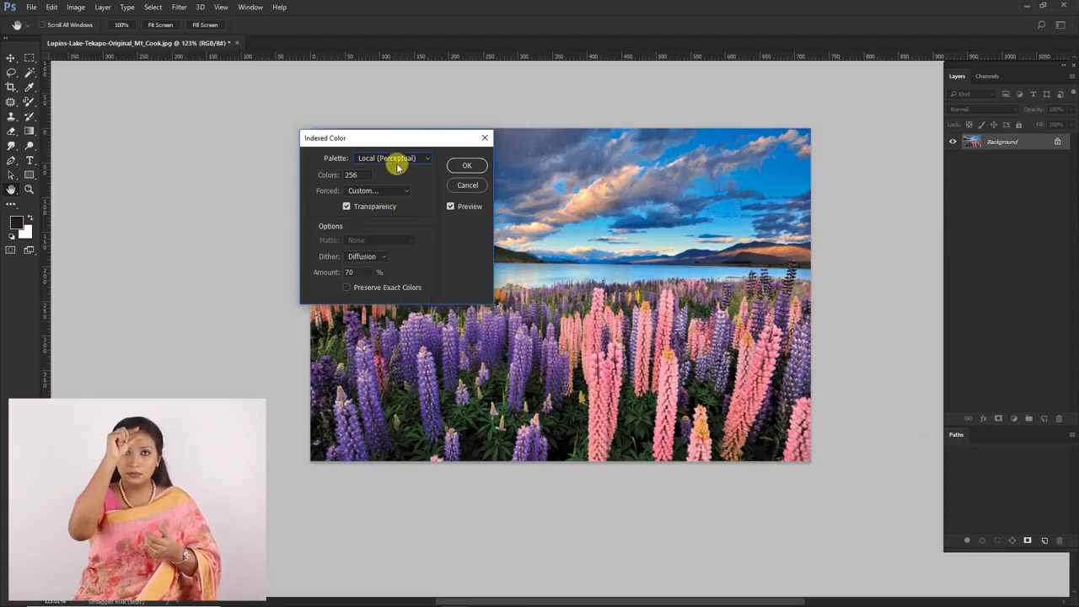
click(383, 191)
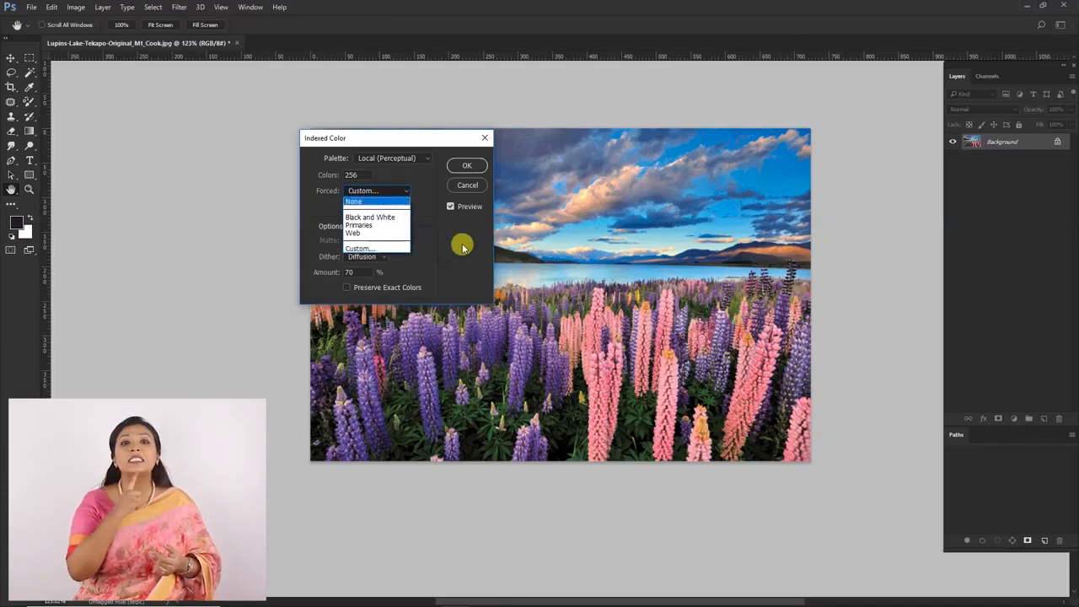
click(392, 249)
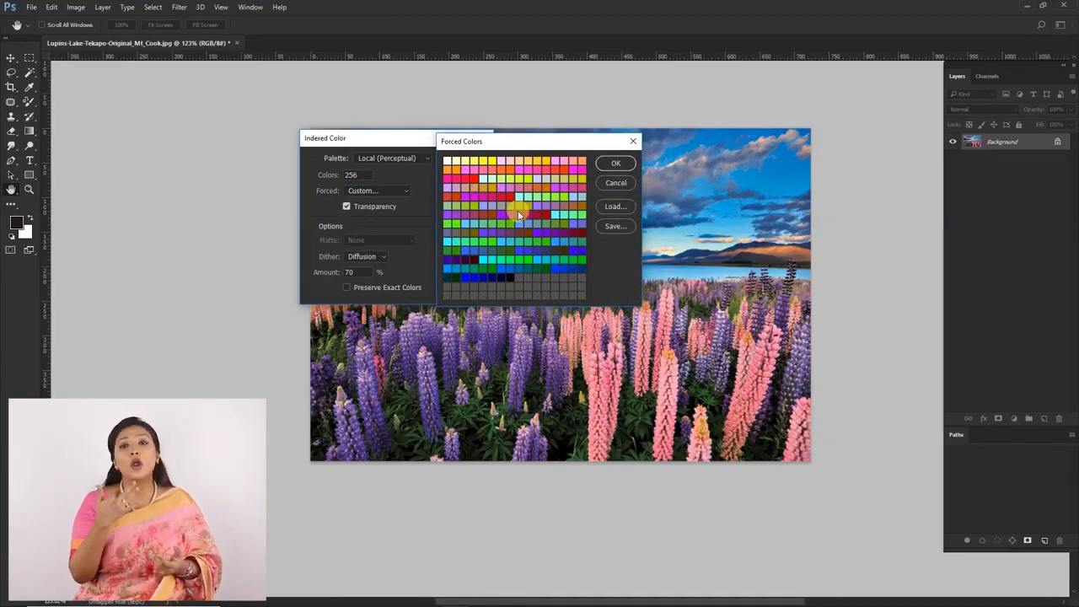
click(615, 164)
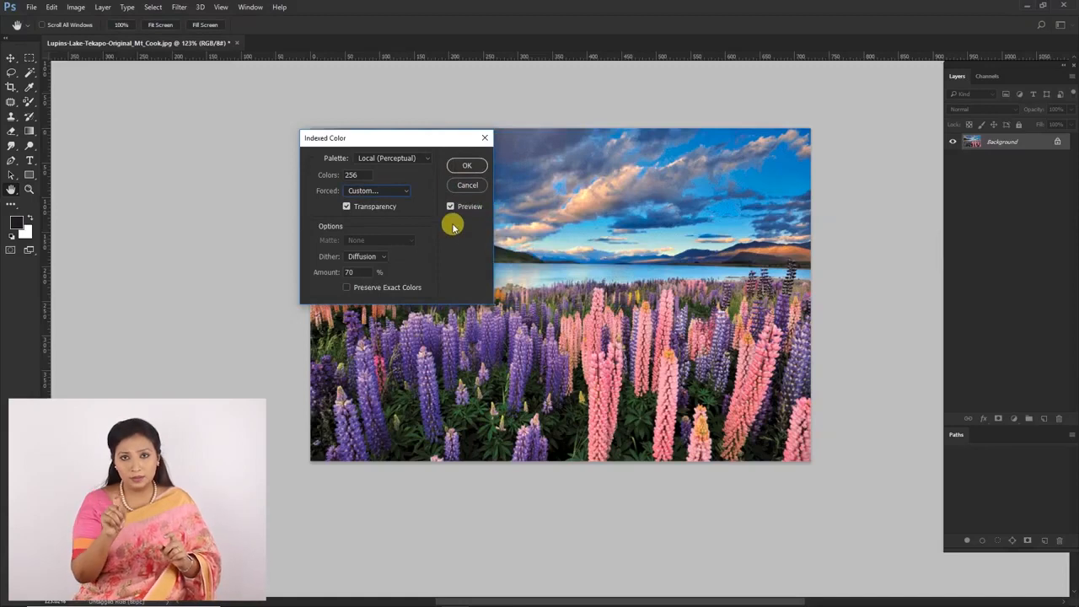
Step: Keep Diffusion dithering and preview dither amounts of 10% and 80% on a close-up of the sky
click(380, 256)
click(417, 259)
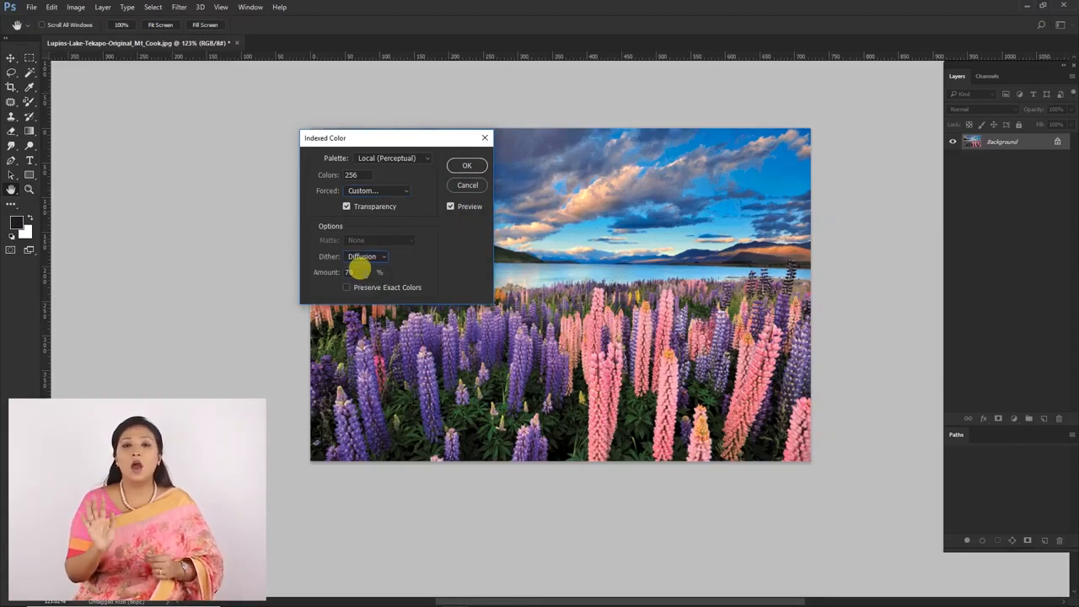
click(357, 271)
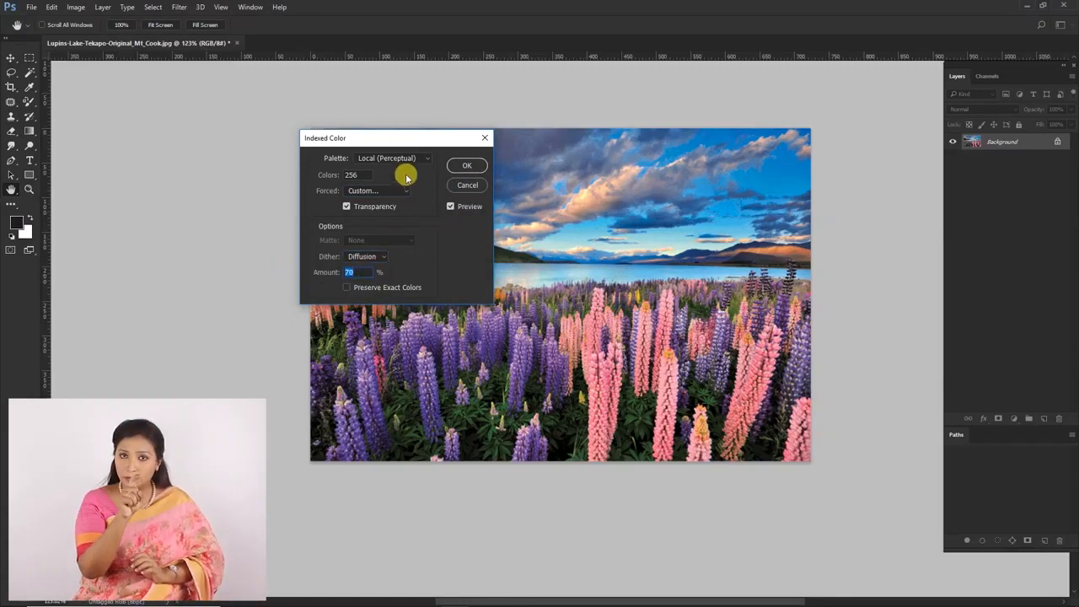
drag(366, 141, 184, 166)
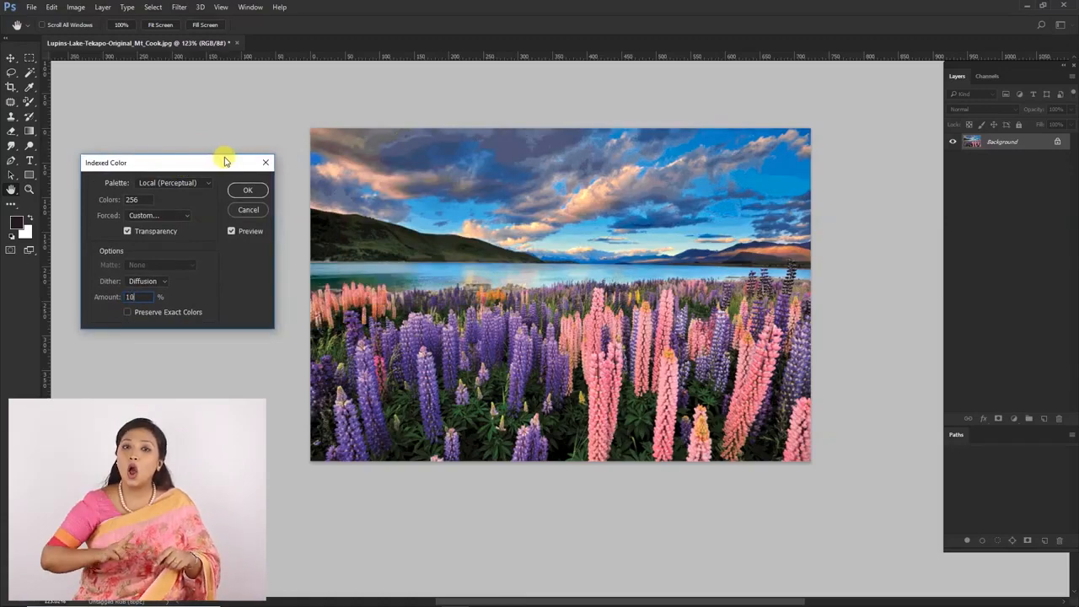
scroll(531, 159, up, 5)
scroll(552, 179, down, 2)
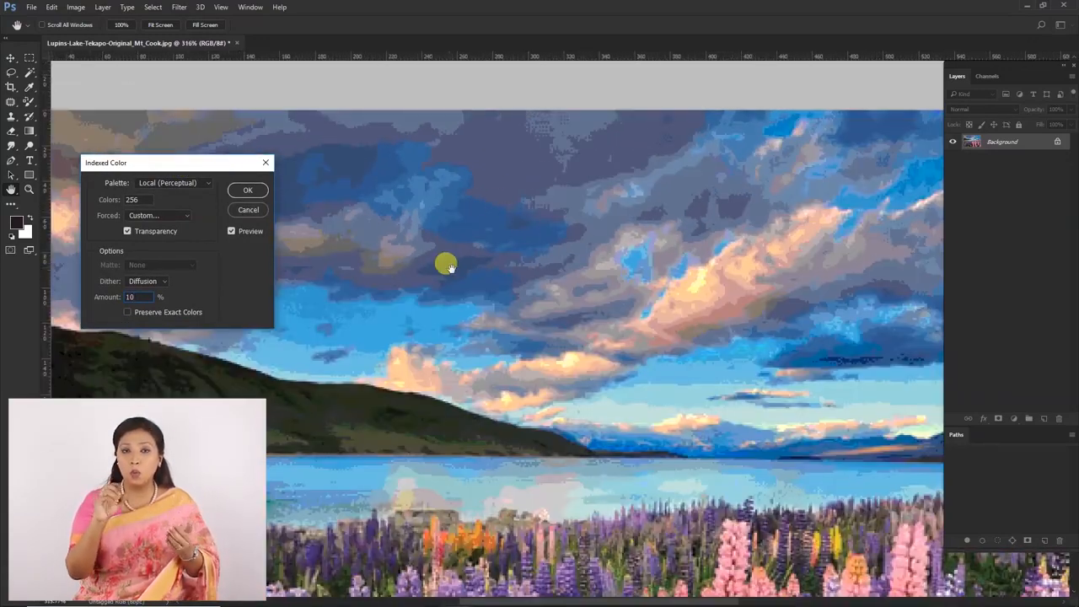
drag(137, 297, 103, 312)
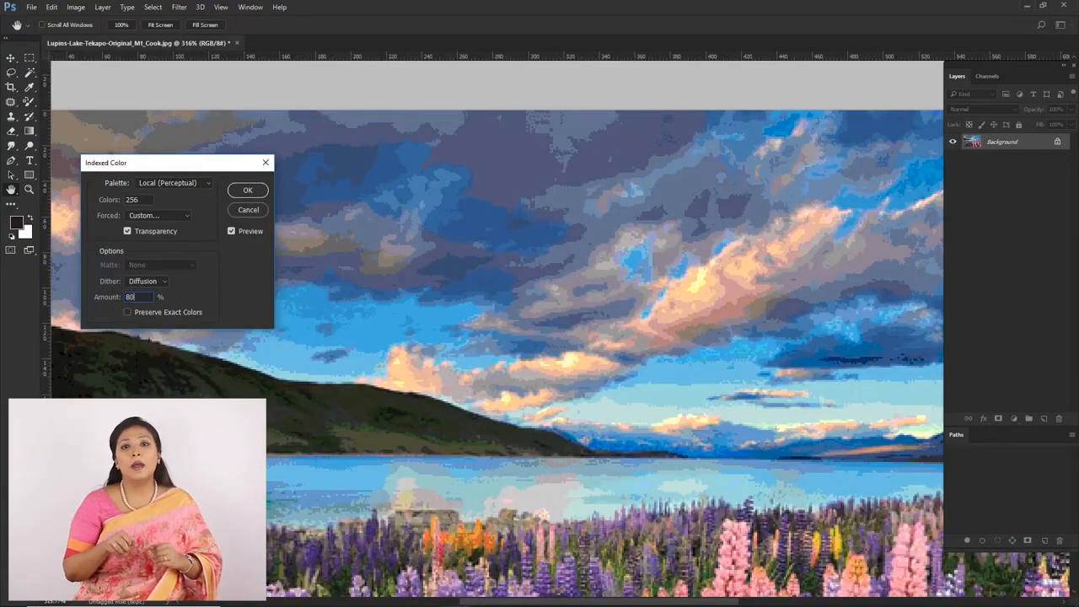
text(80)
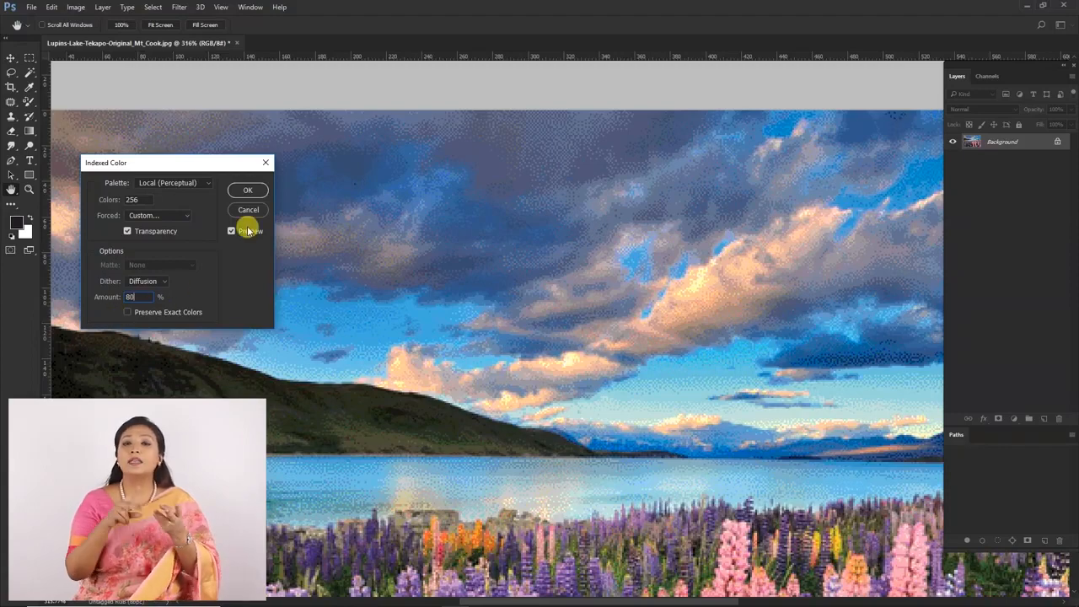
Step: Toggle the Indexed Color preview to compare the photo with a 10% dither amount, and set the amount back to 80%
drag(188, 163, 233, 138)
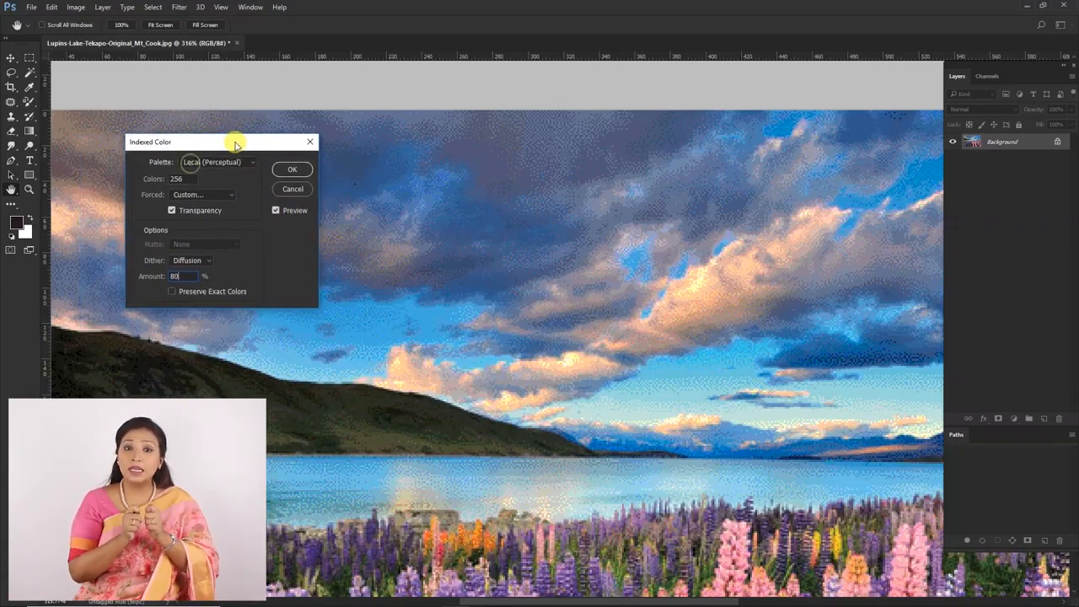
click(275, 207)
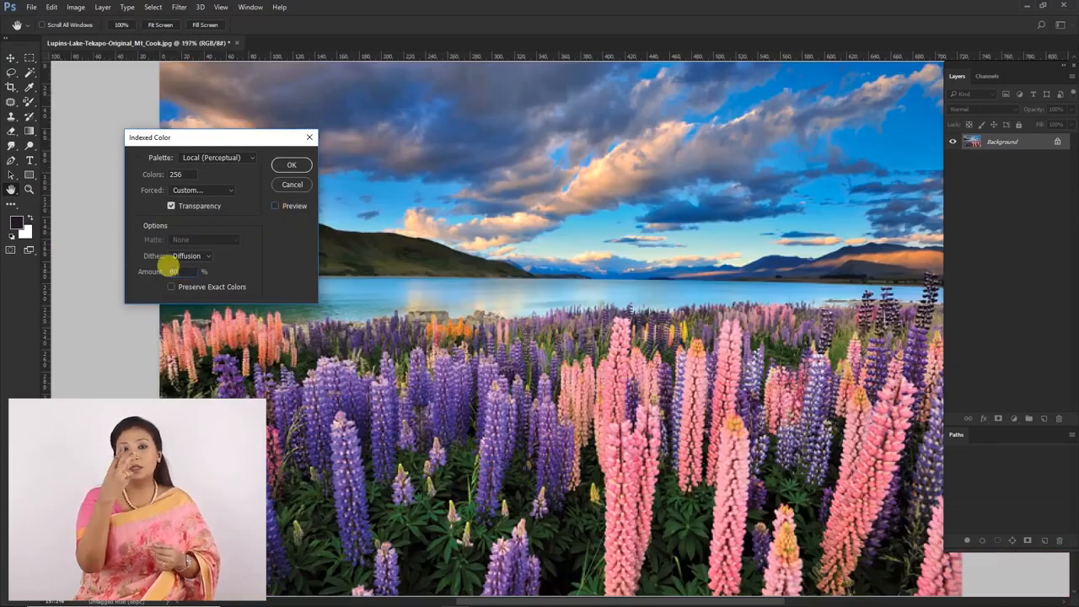
double_click(174, 272)
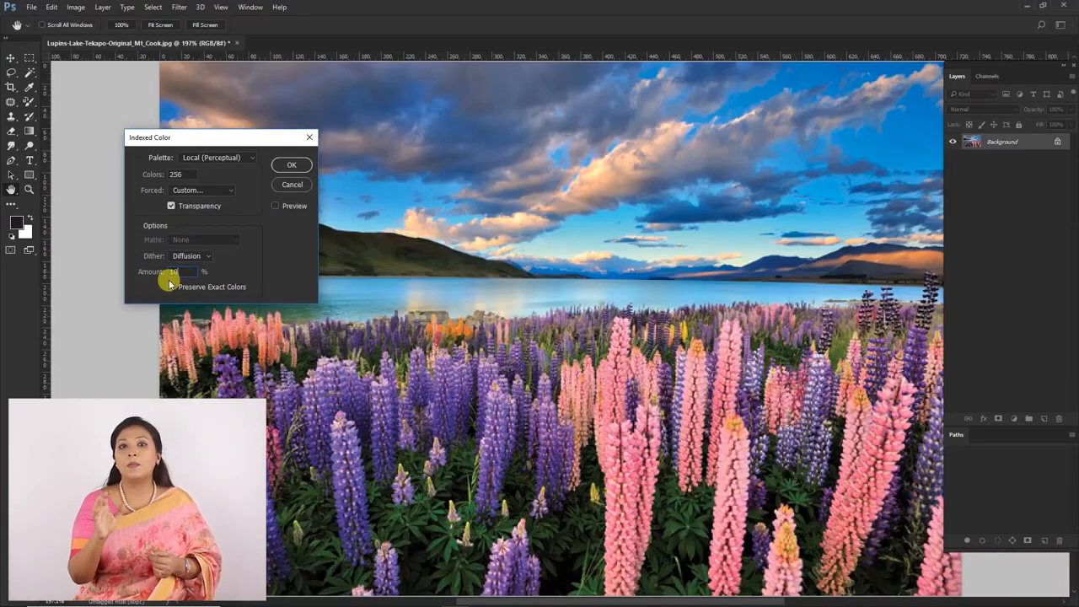
click(274, 206)
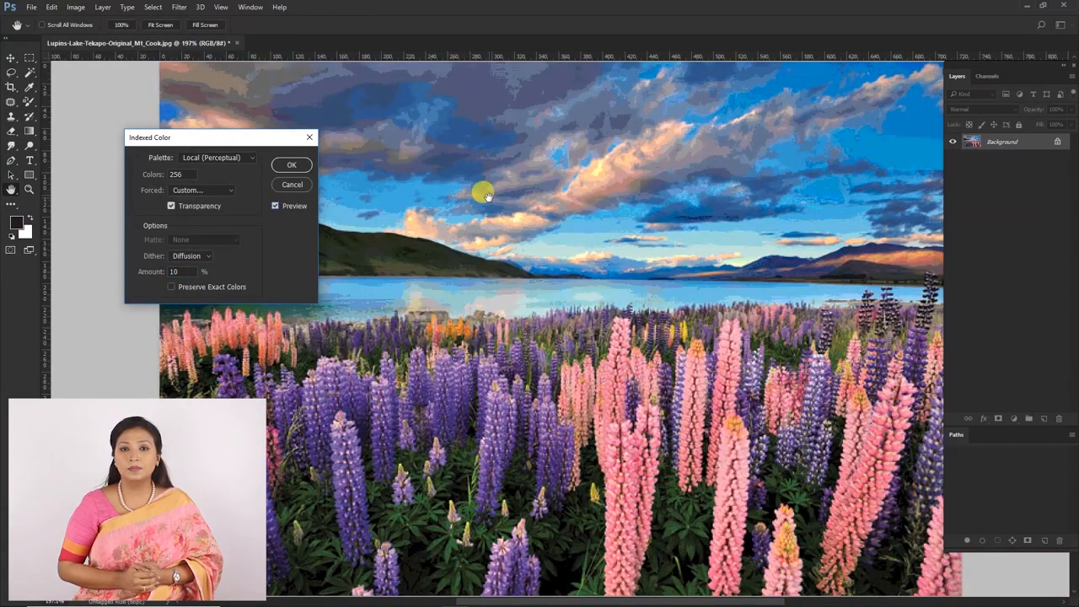
click(275, 205)
drag(180, 271, 140, 277)
text(80)
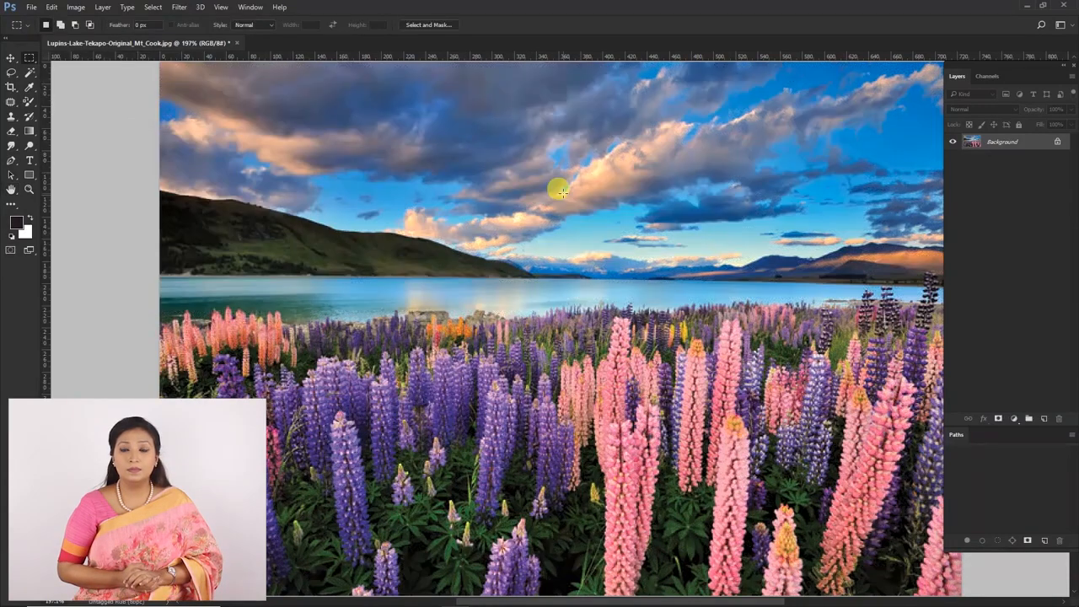
Step: Open 300px-RGB_Cube_Show_lowgamma_cutout_b, select the cube image and paste it into the lupins photo
key(ctrl+1)
key(ctrl+0)
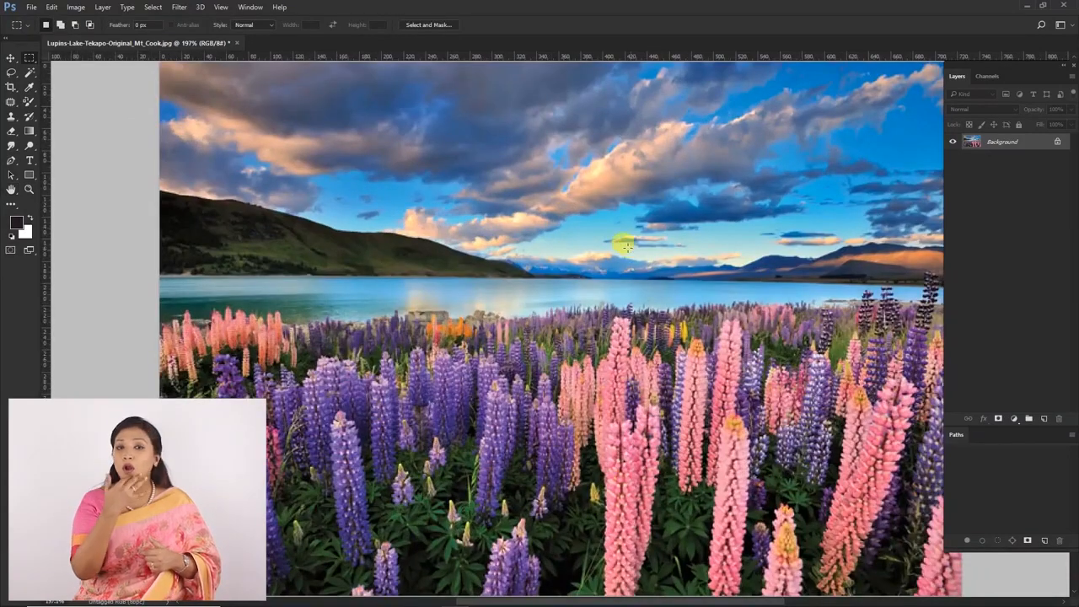
scroll(492, 237, down, 2)
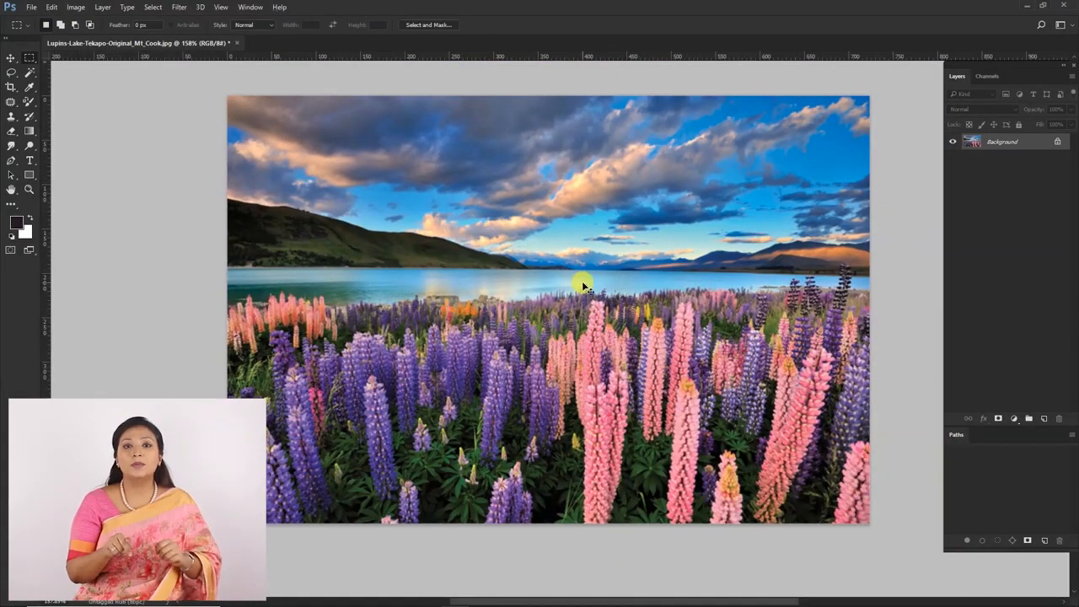
key(ctrl+o)
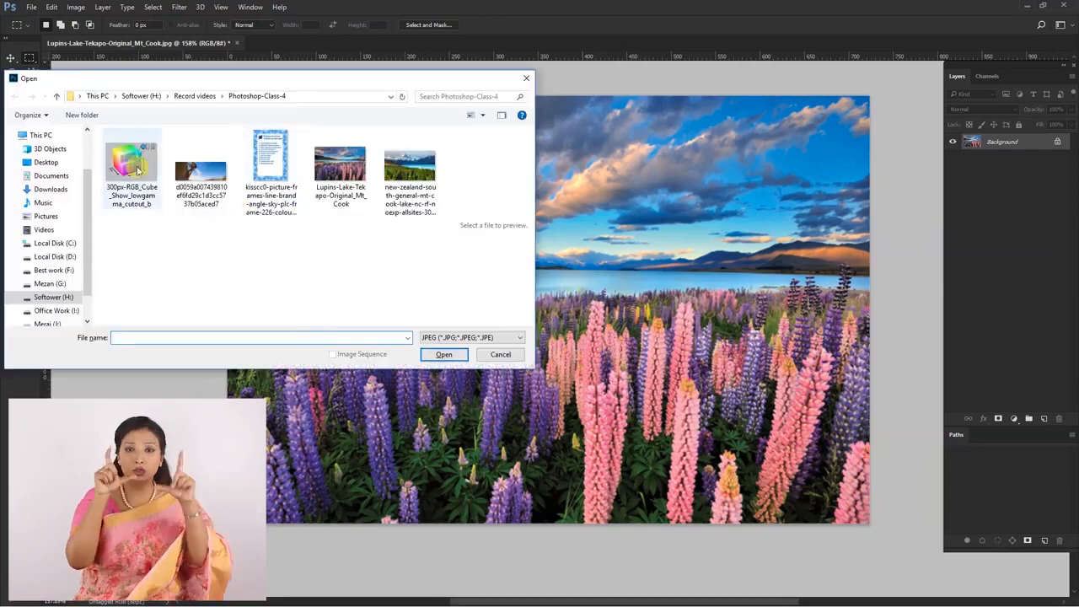
click(131, 173)
click(445, 355)
drag(479, 268, 646, 390)
click(210, 44)
key(ctrl+v)
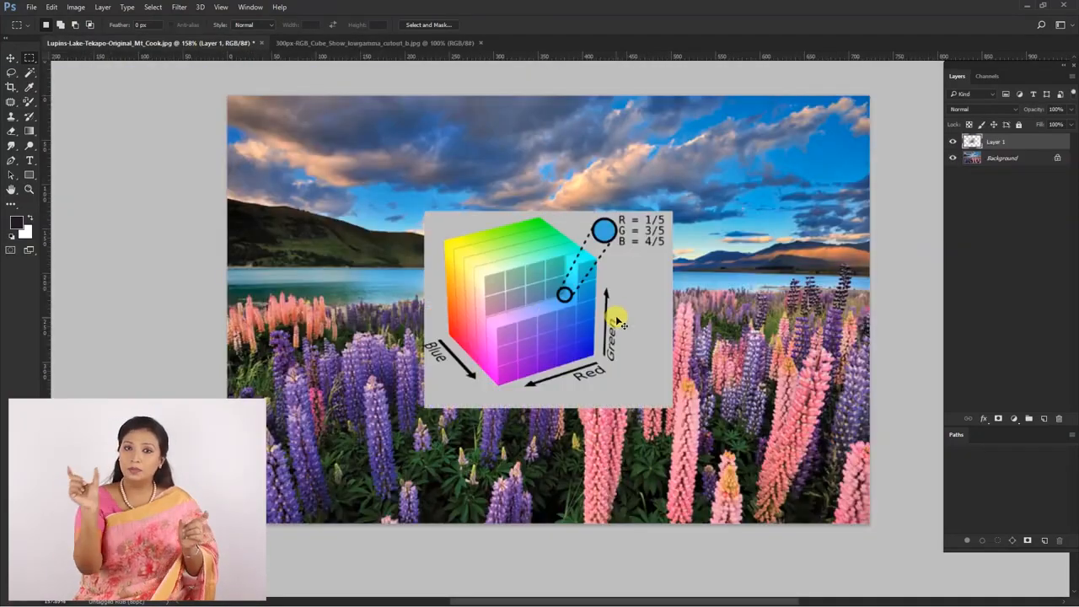
Step: Scale the pasted color cube down to about two-thirds of its size and place it near the photo's center
key(ctrl+t)
drag(671, 212, 633, 243)
drag(575, 334, 617, 344)
key(Return)
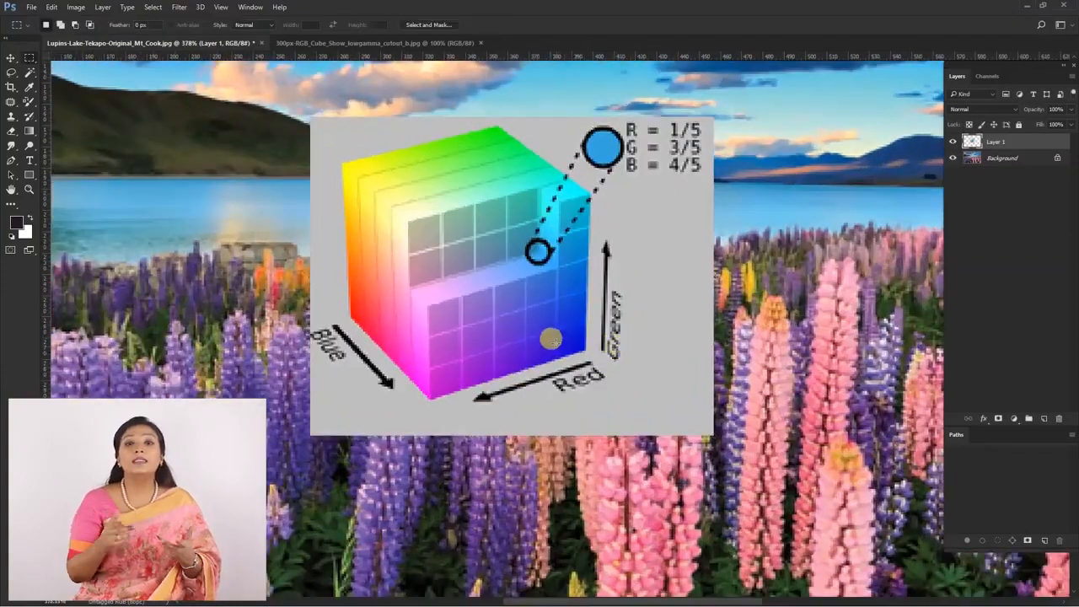
Step: Mark the blue, red and green corners of the color cube with temporary rectangular selections, and clear the selection
drag(548, 340, 629, 397)
drag(331, 282, 374, 355)
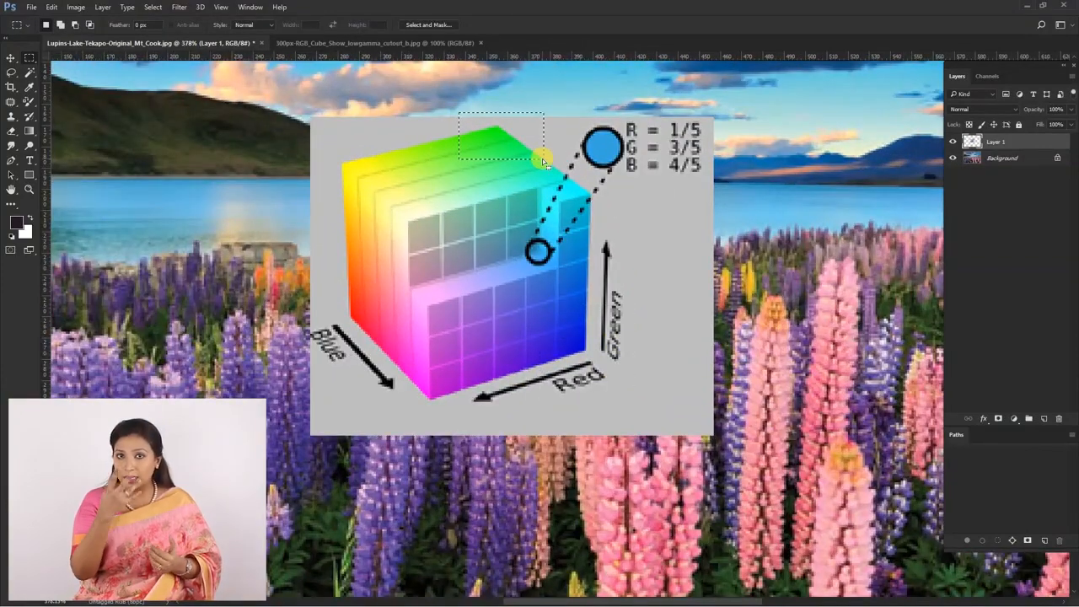
scroll(406, 182, down, 10)
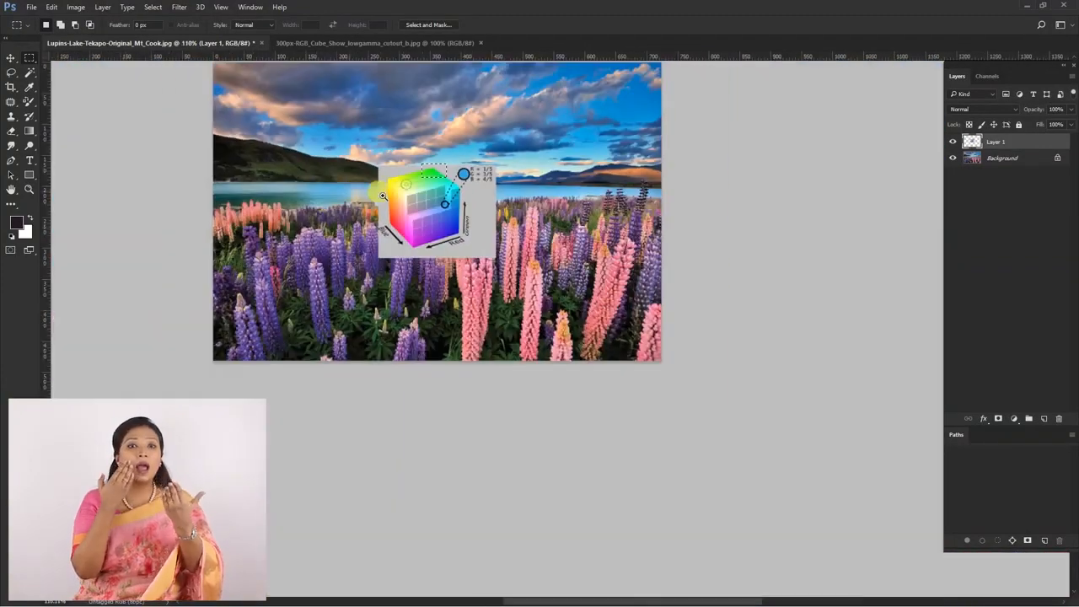
key(ctrl+d)
Step: Move the pasted color cube to the upper-right part of the photo, over the sky
key(ctrl+t)
drag(463, 223, 600, 173)
key(Return)
key(ctrl+t)
key(Return)
Step: View the photo's Red channel alone and restore the full RGB composite
click(985, 77)
click(1016, 134)
scroll(588, 131, up, 3)
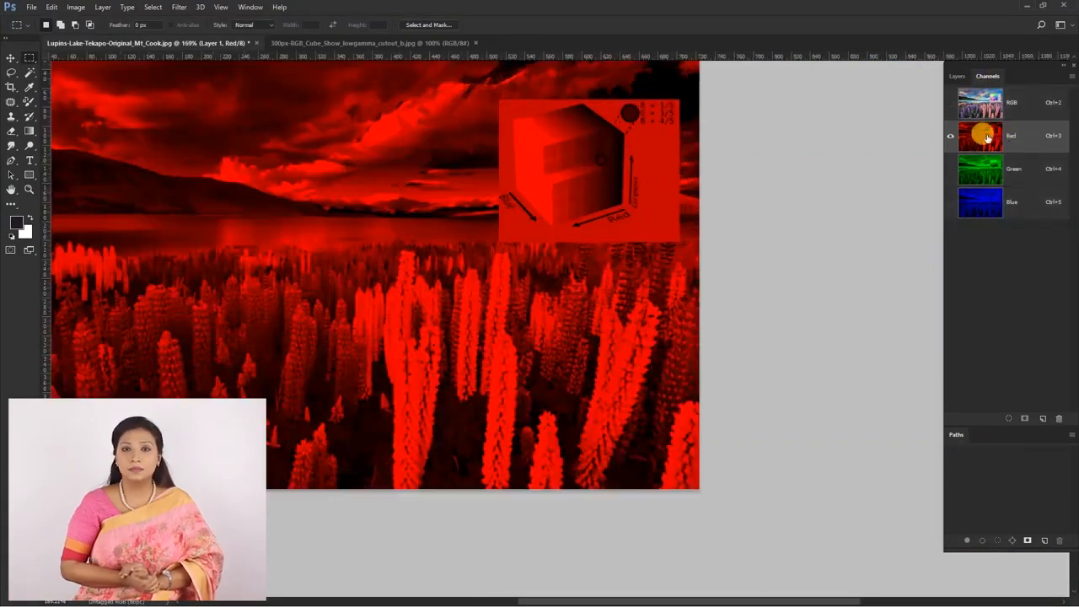
click(950, 102)
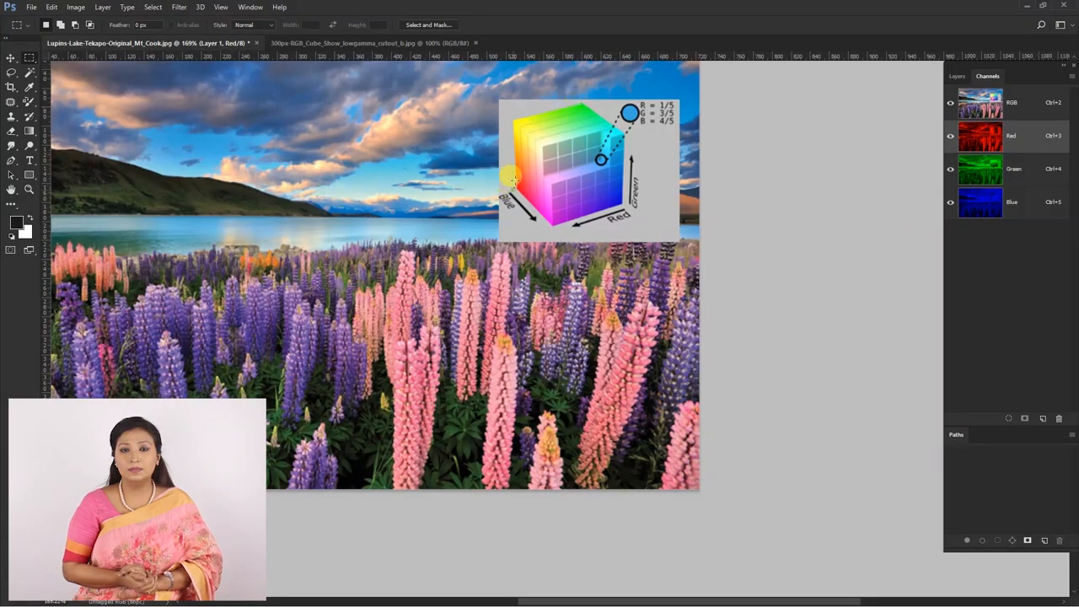
Step: Point out the yellow, magenta, green and blue corners of the relocated cube with temporary rectangular selections
drag(513, 176, 517, 189)
drag(547, 114, 509, 136)
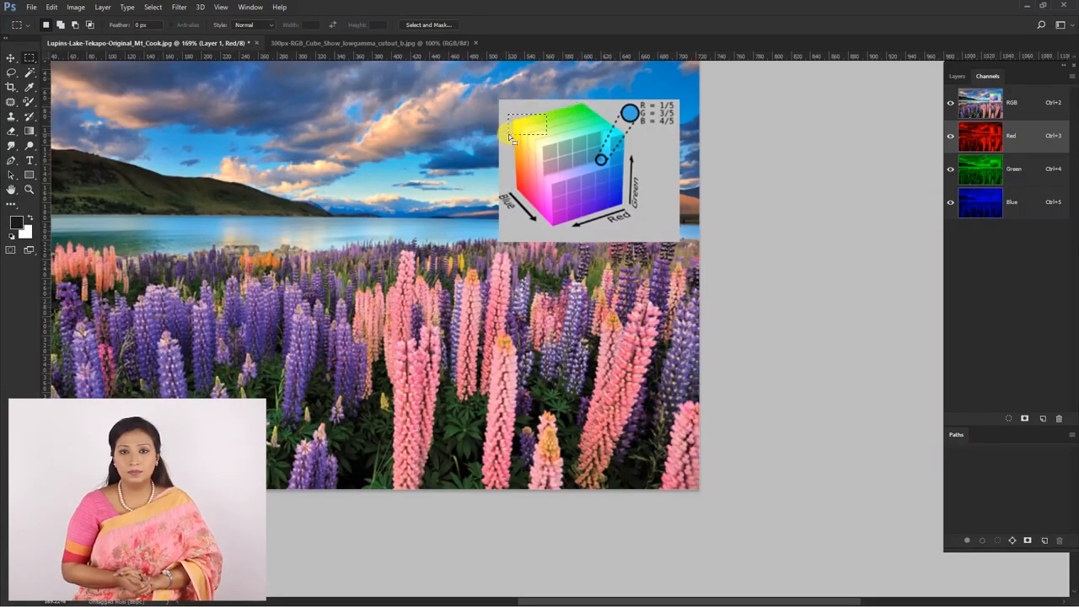
mouse_move(623, 223)
mouse_down()
mouse_move(608, 207)
mouse_move(511, 194)
mouse_move(561, 225)
mouse_up()
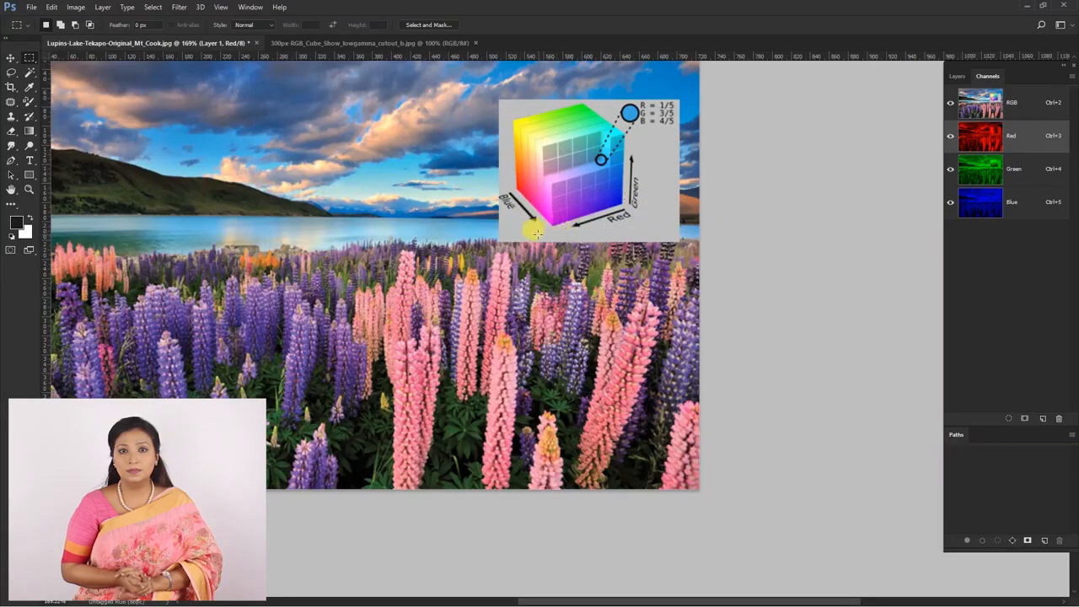
drag(566, 86, 592, 111)
drag(640, 209, 612, 128)
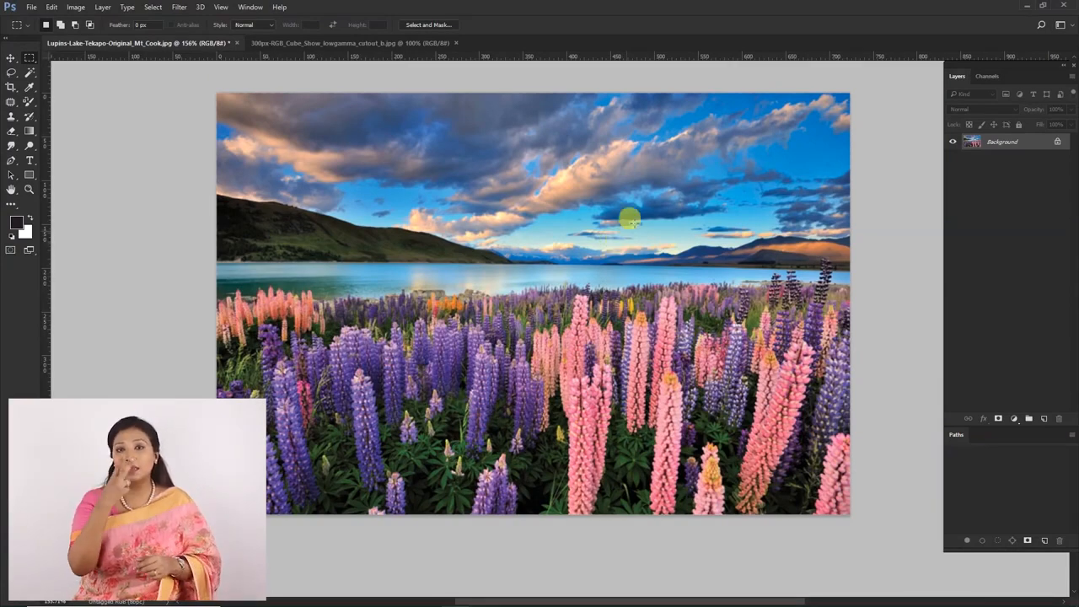
Step: Start an Indexed Color conversion of the lupins photo and open the Custom forced colors table
click(75, 7)
mouse_move(189, 21)
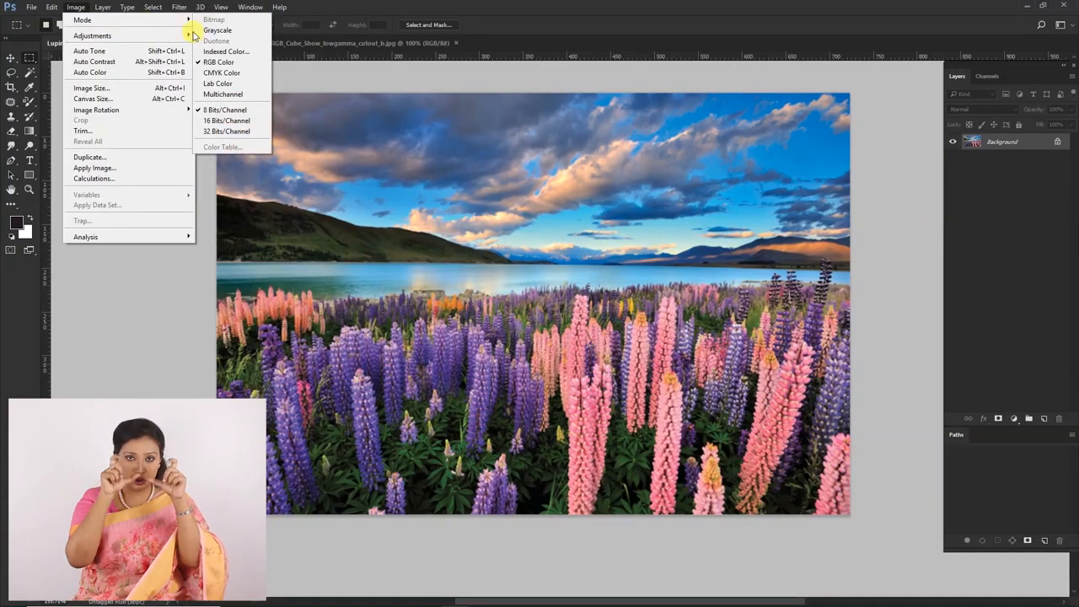
click(226, 53)
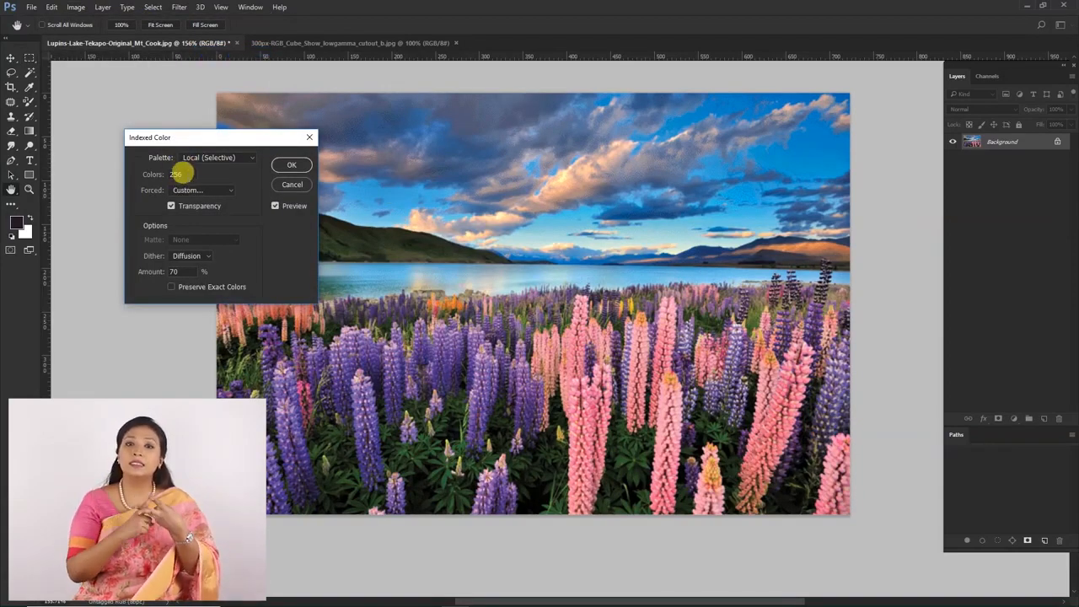
click(189, 191)
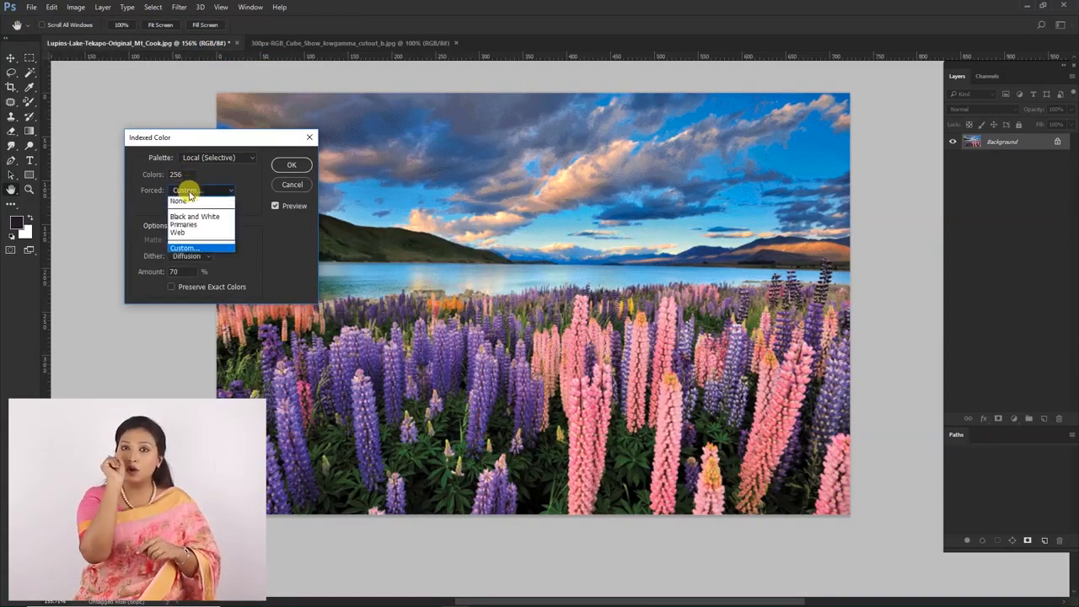
click(186, 252)
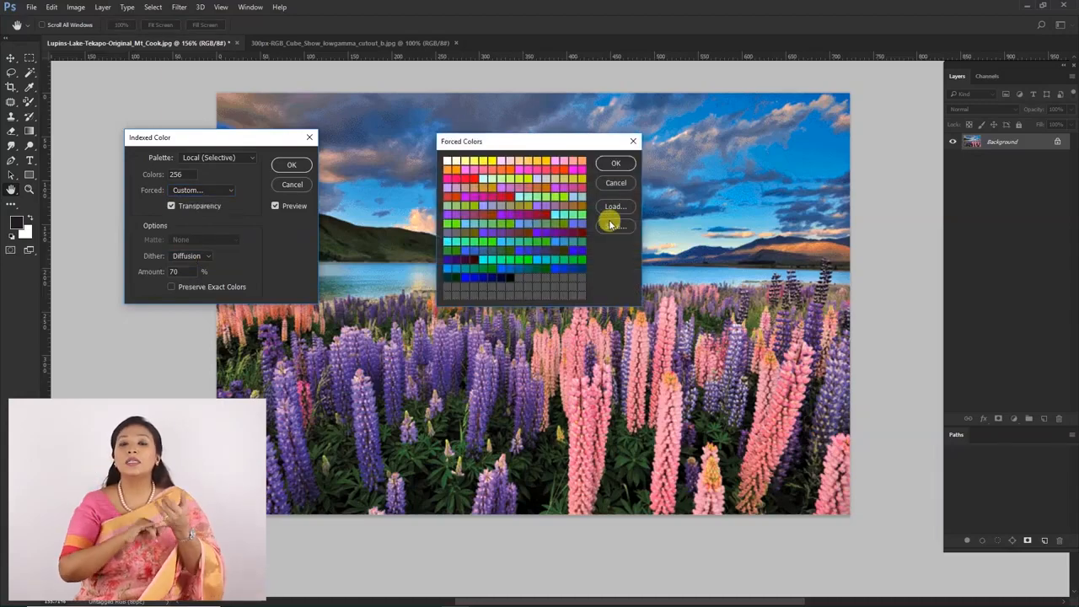
Step: Edit two swatches in the forced color table, changing the #ff33cc pink one to black
click(545, 214)
click(829, 205)
key(Return)
click(528, 169)
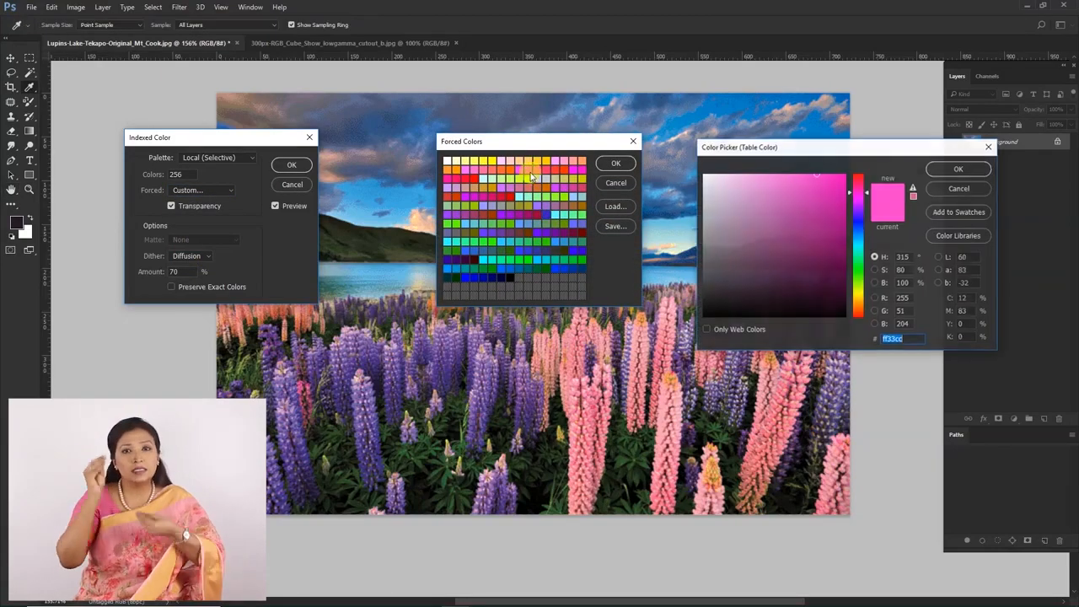
click(958, 169)
Step: Change the table's pure blue swatch to green and an orange-red swatch to black (#000000)
click(464, 276)
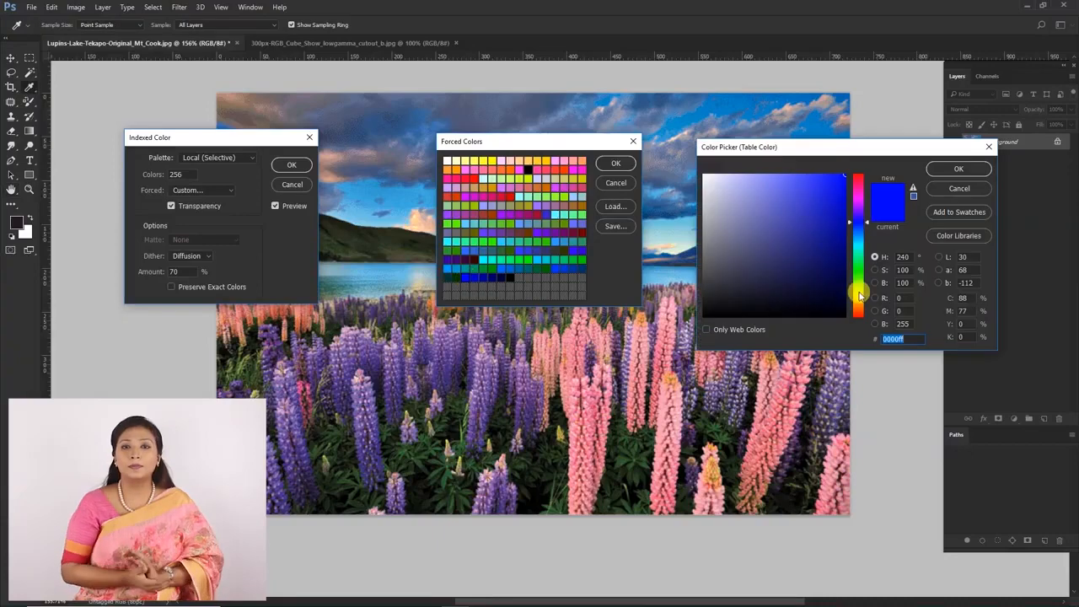
drag(858, 292, 859, 273)
key(Return)
click(563, 169)
click(846, 311)
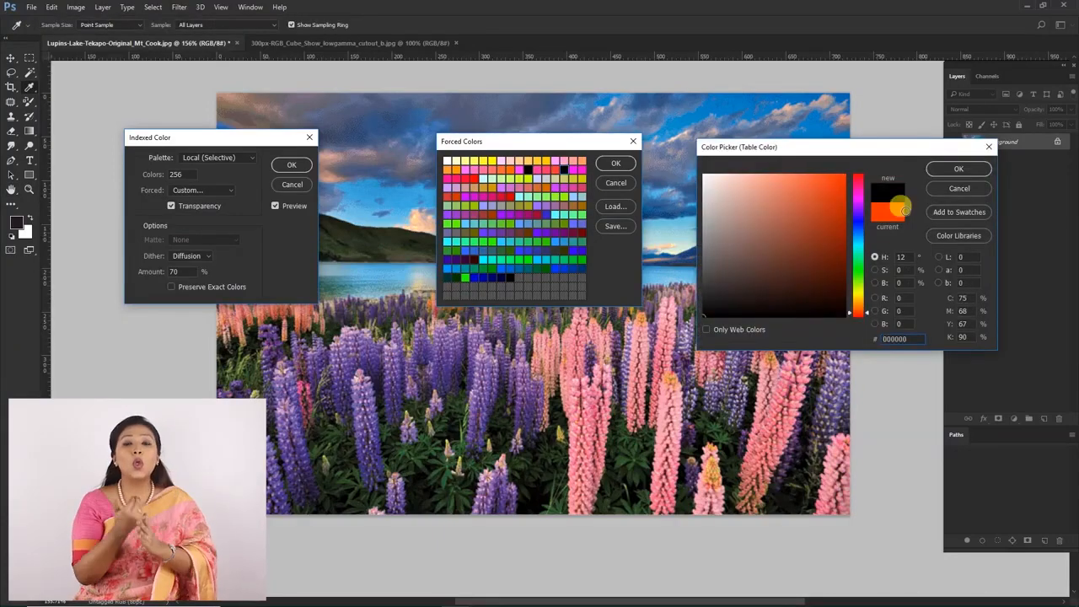
click(959, 170)
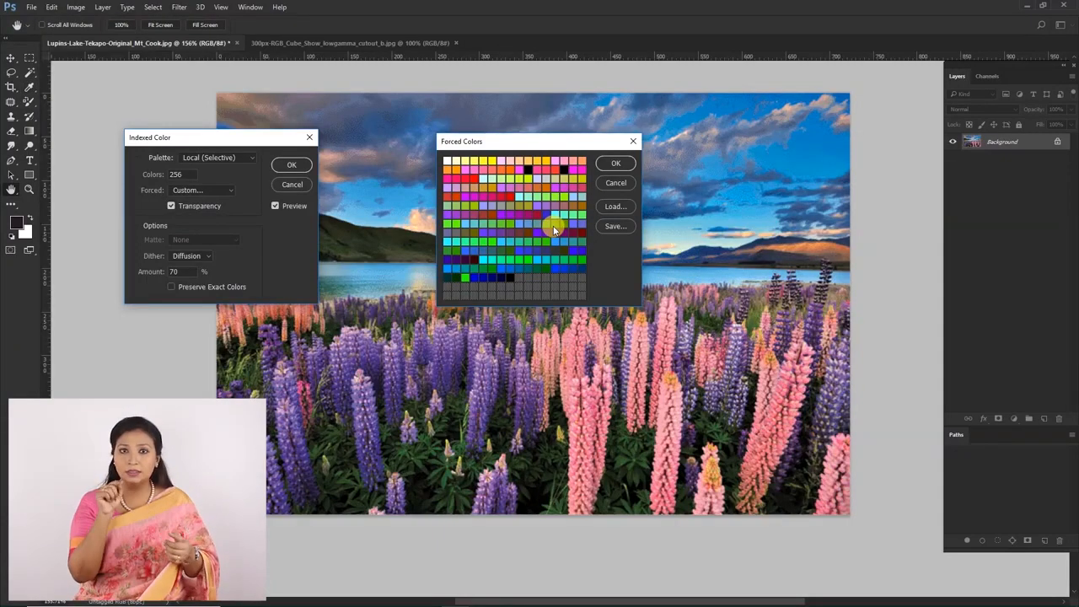
Step: Check the option to load a color table file without loading one, and accept the custom forced colors
click(607, 208)
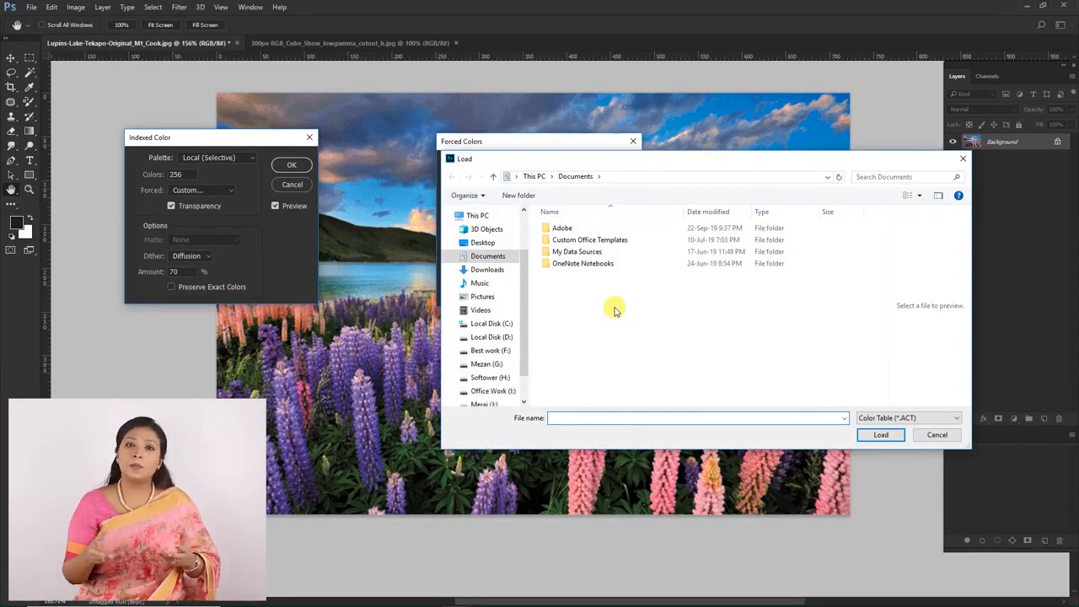
click(932, 434)
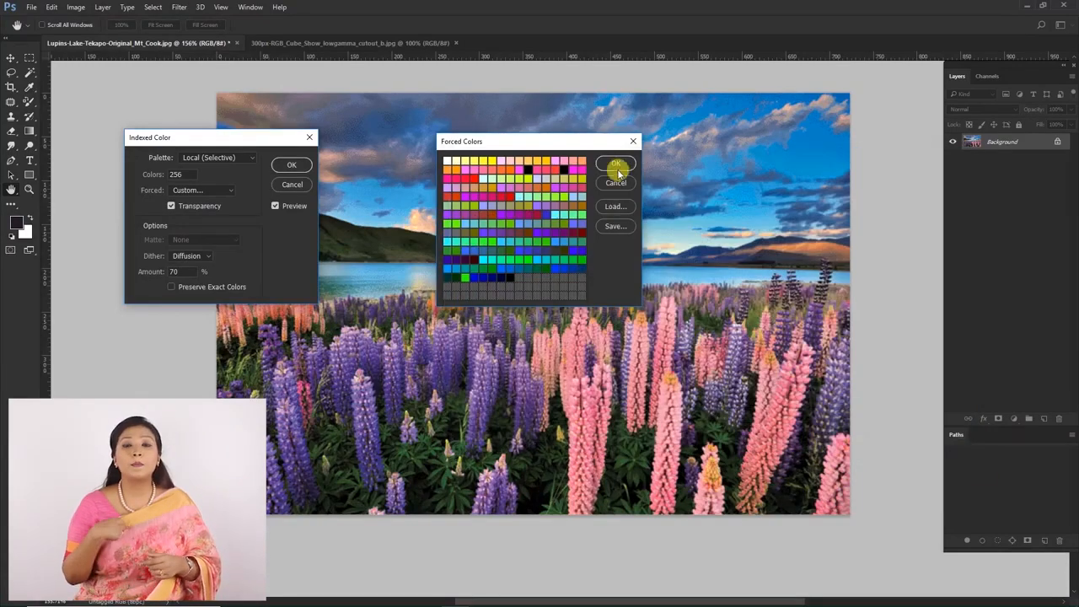
click(618, 165)
Step: Set the Diffusion dither amount to 20% and examine the dithering in the sky up close
scroll(517, 228, up, 2)
scroll(534, 188, down, 3)
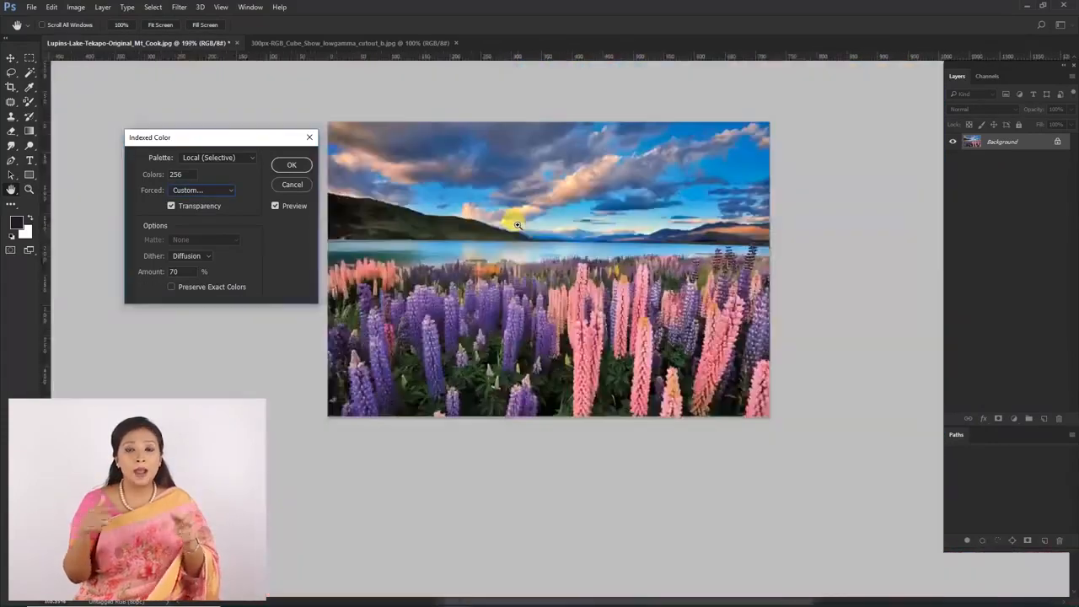
drag(181, 272, 1, 270)
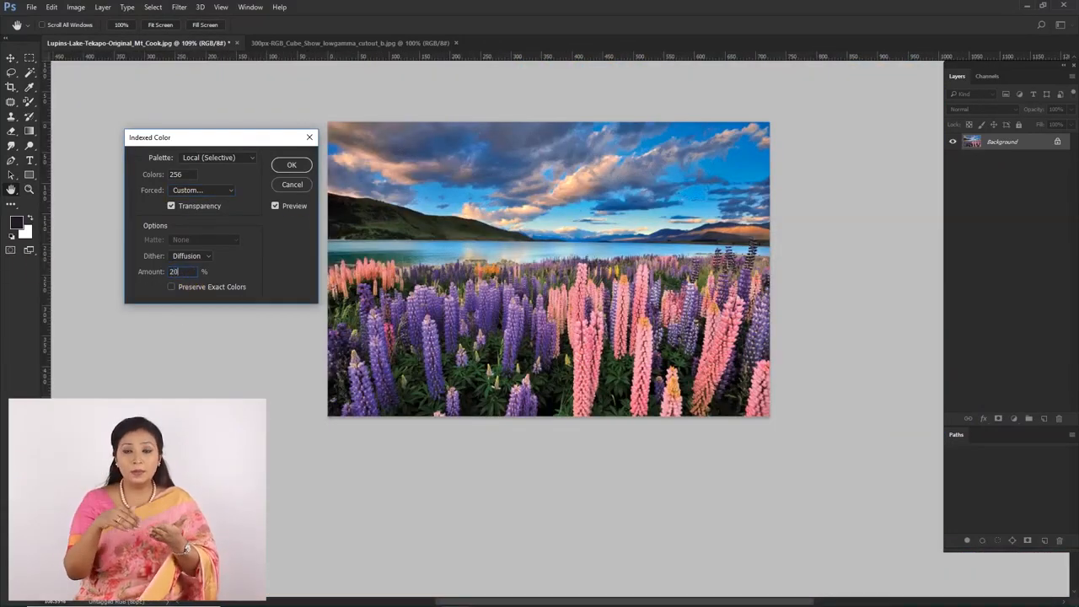
scroll(621, 210, up, 5)
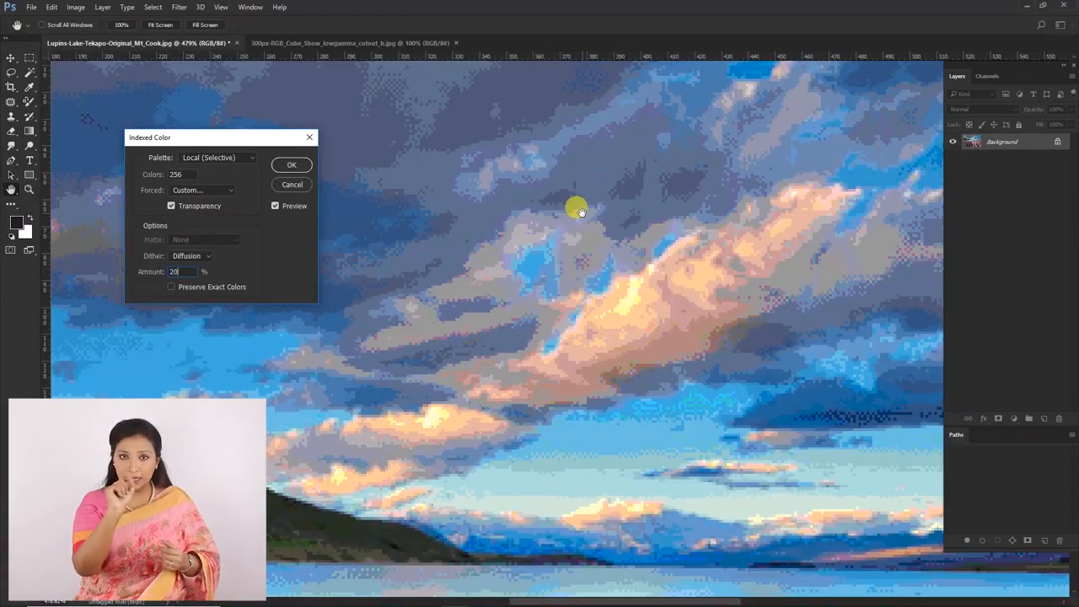
scroll(580, 211, down, 5)
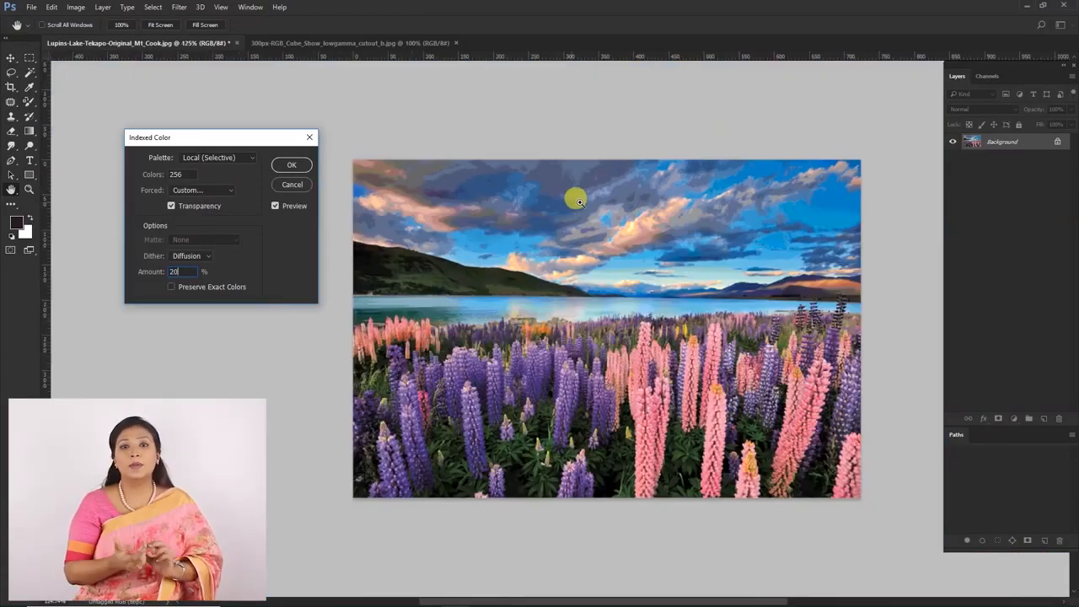
scroll(574, 193, up, 6)
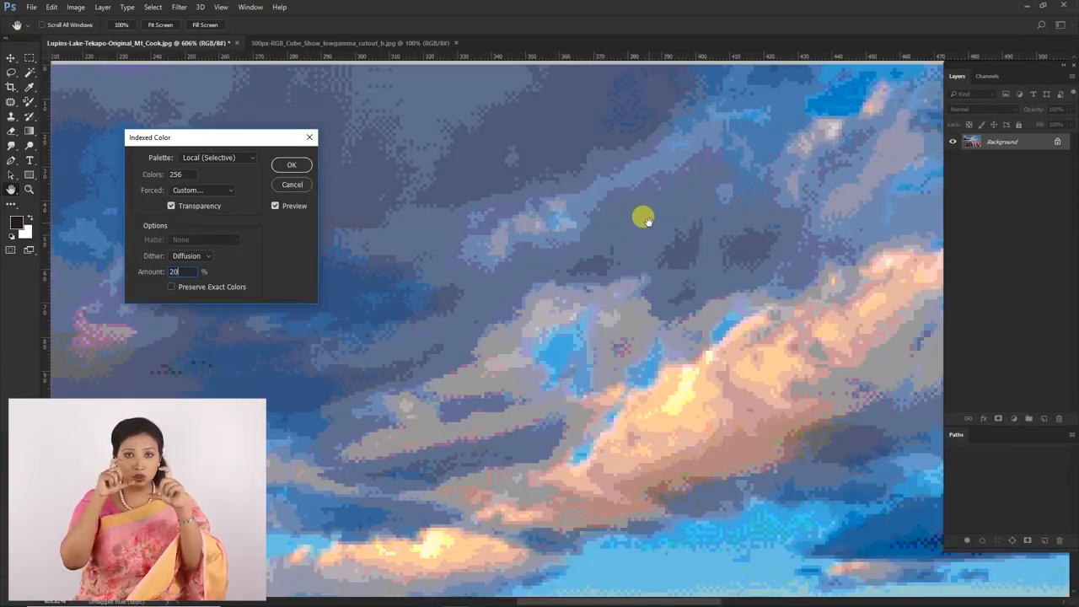
scroll(643, 219, down, 5)
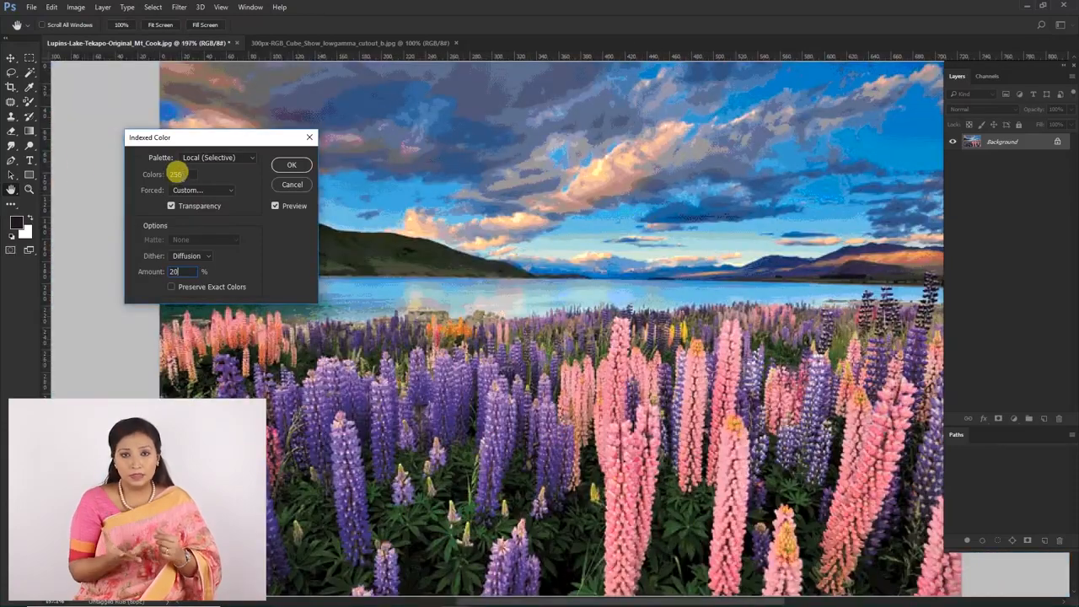
Step: Apply the Indexed Color conversion with 217 colors, and undo it after inspecting the hillside
click(283, 169)
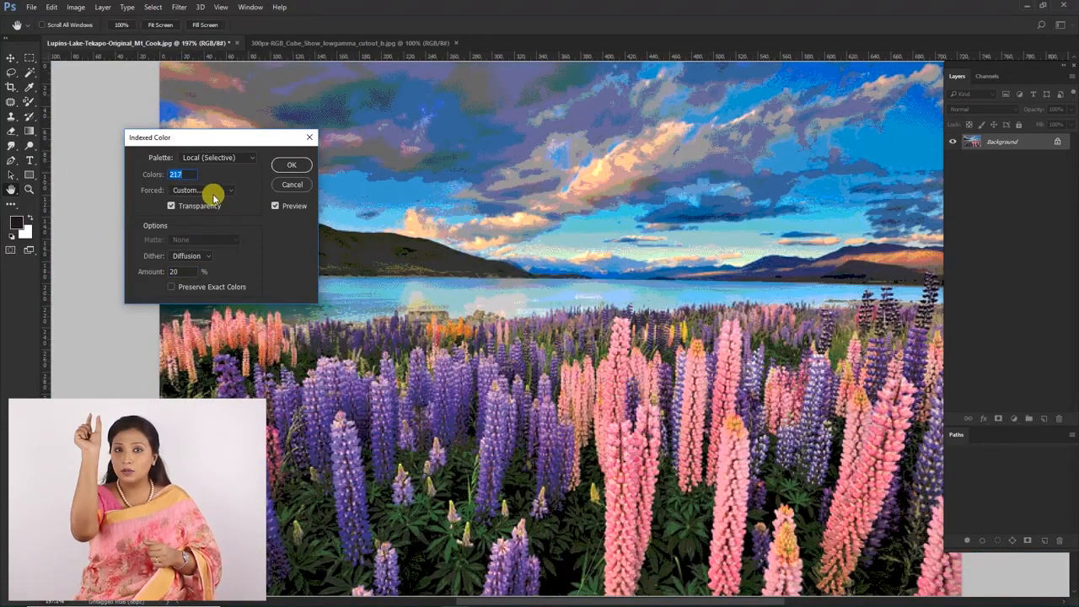
key(Return)
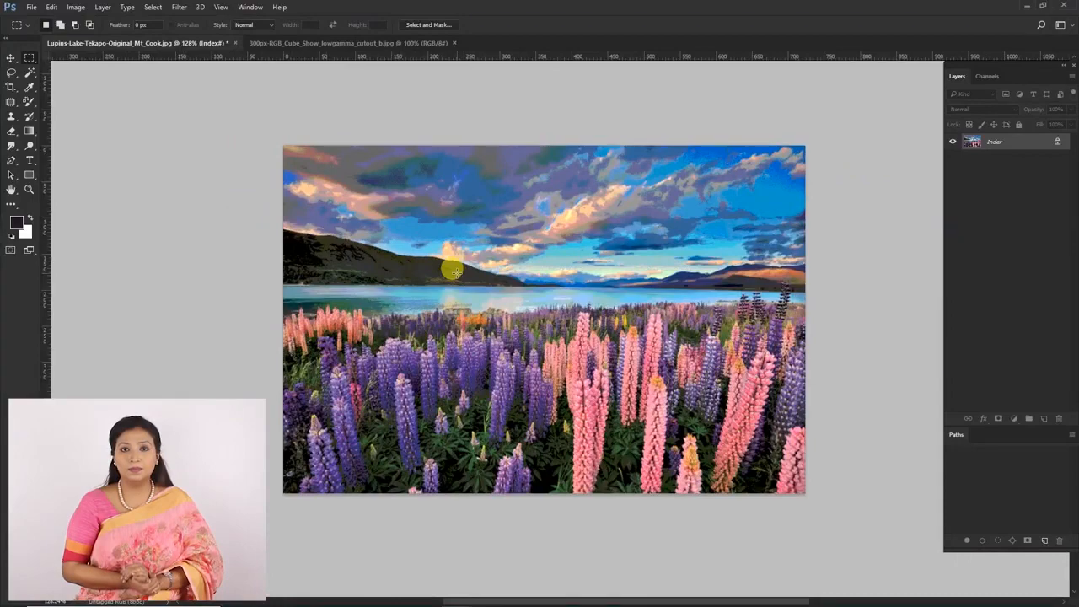
drag(378, 252, 426, 281)
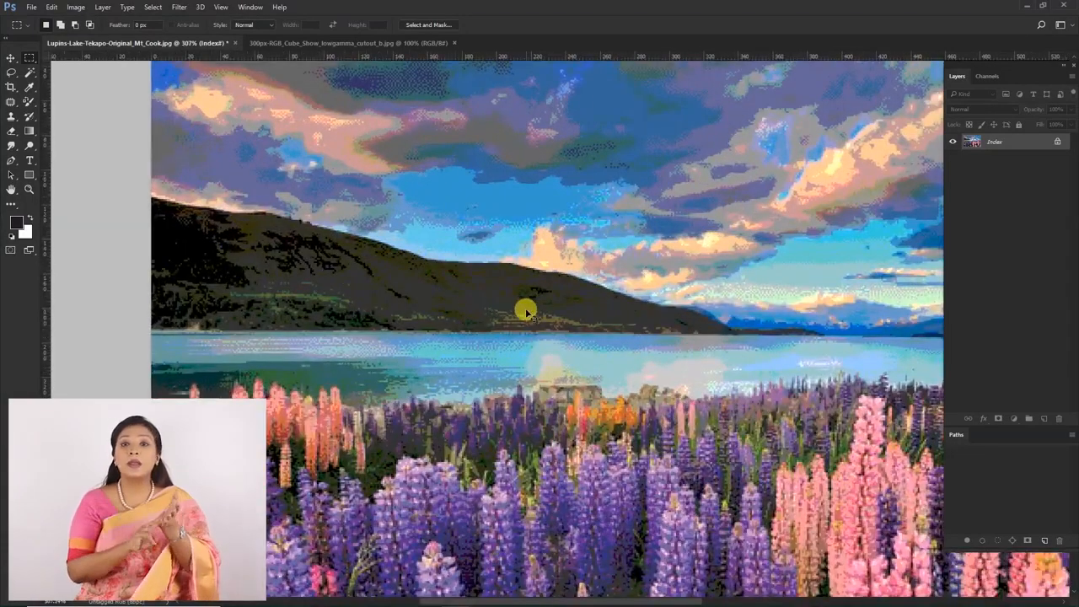
key(ctrl+z)
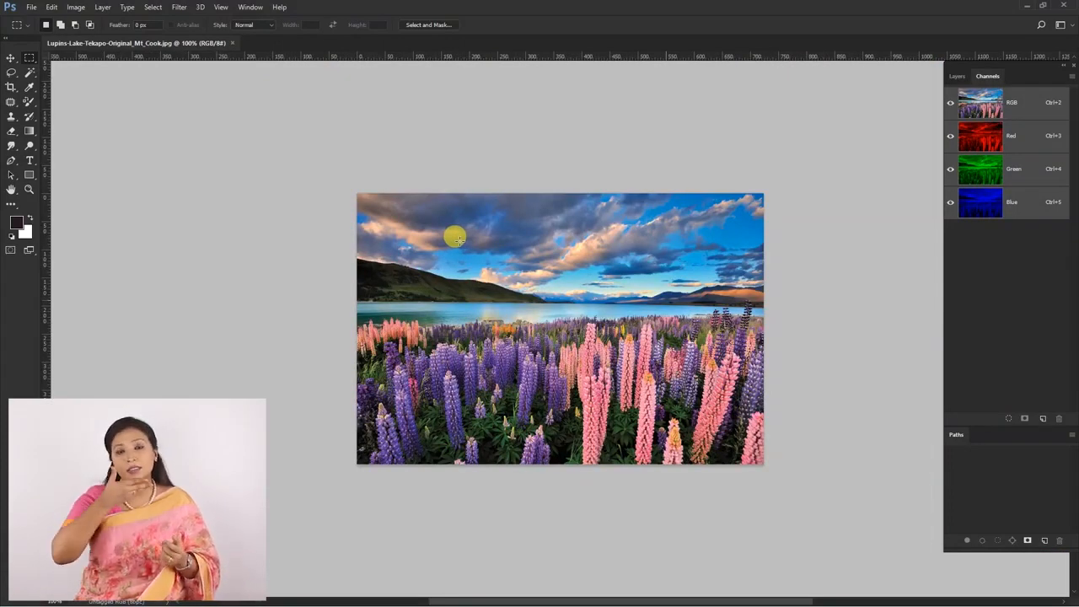
Step: Close the lupins photo and open the portrait maxresdefault
click(455, 239)
key(ctrl+w)
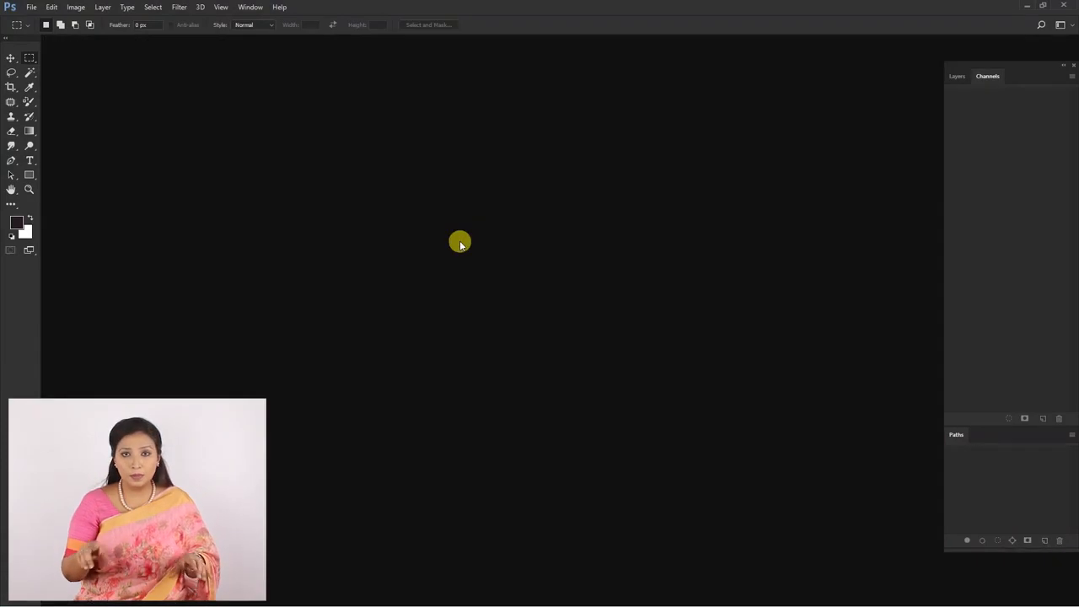
key(ctrl+o)
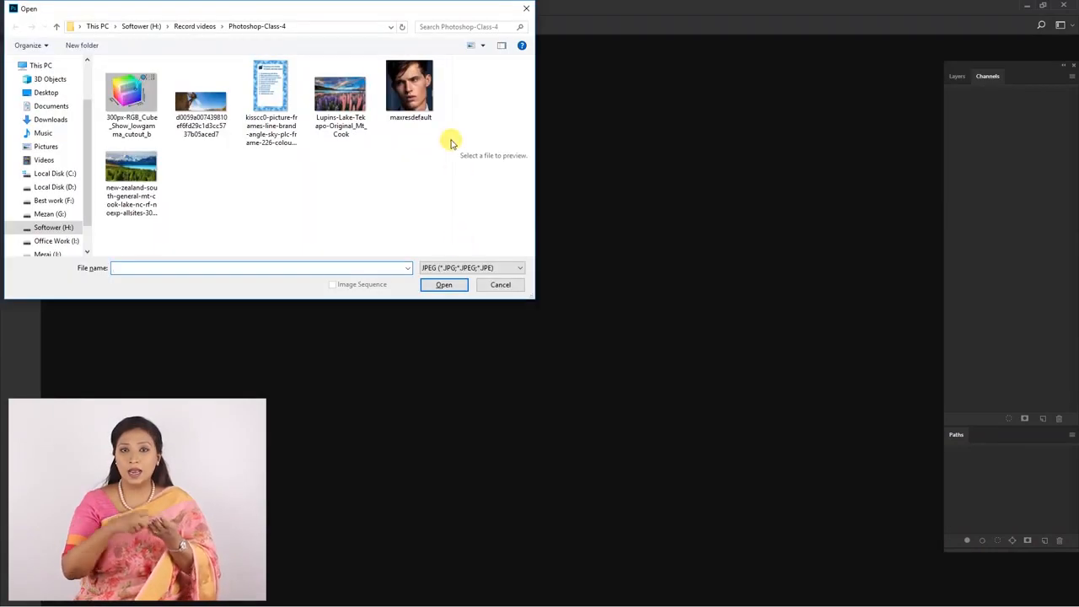
click(409, 92)
click(440, 295)
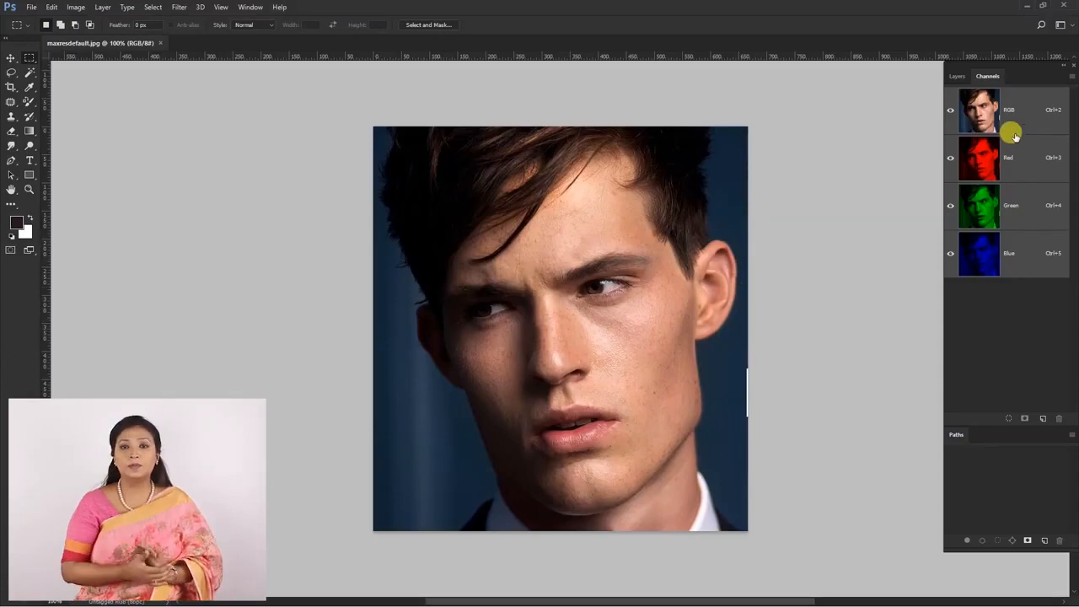
Step: Convert the portrait to Multichannel color mode
key(ctrl+0)
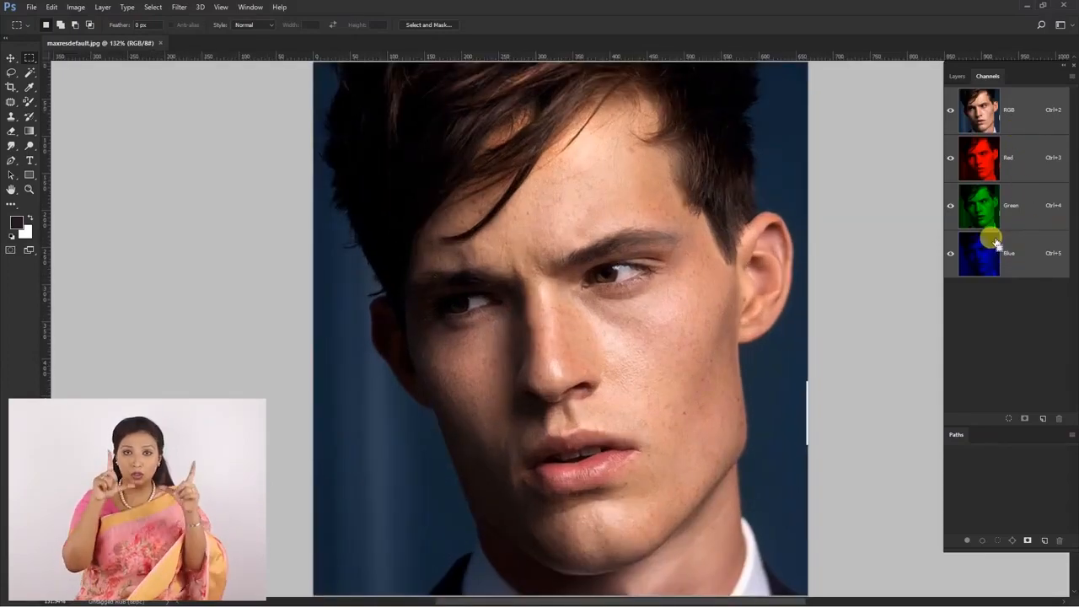
click(77, 8)
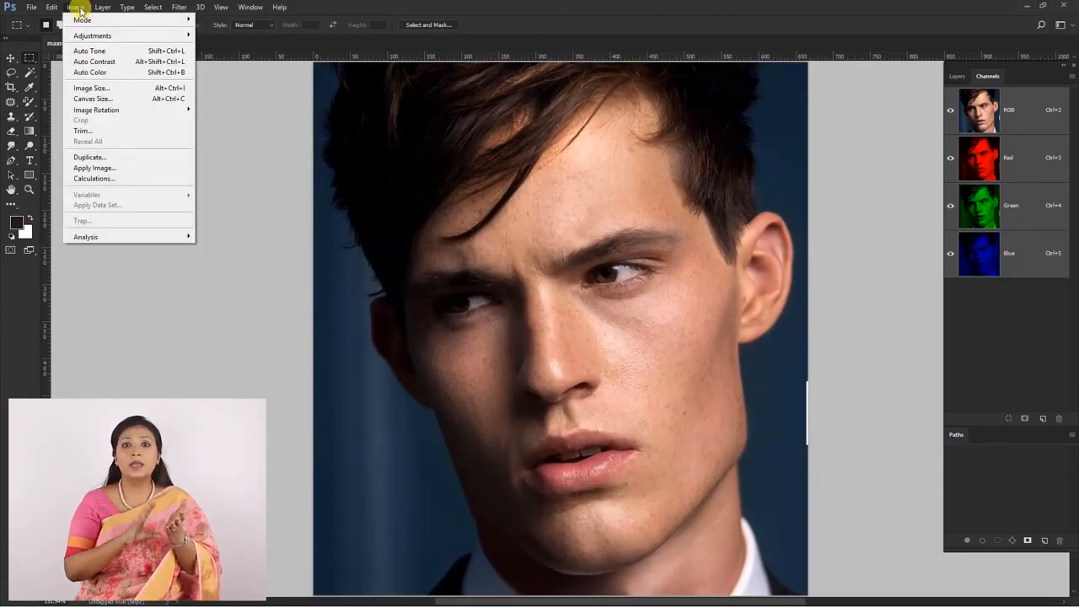
mouse_move(82, 20)
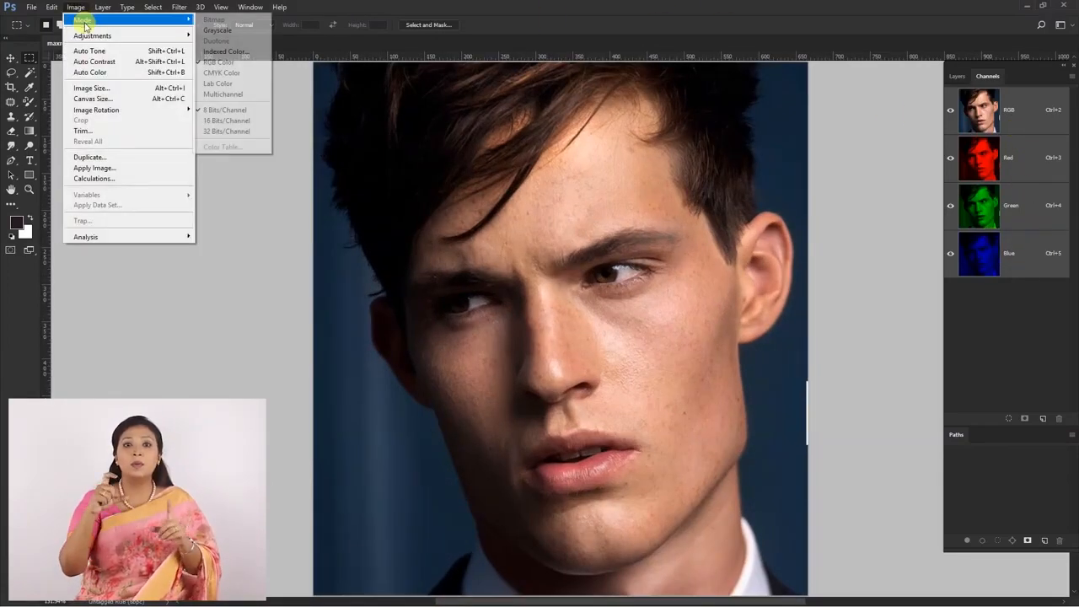
click(226, 94)
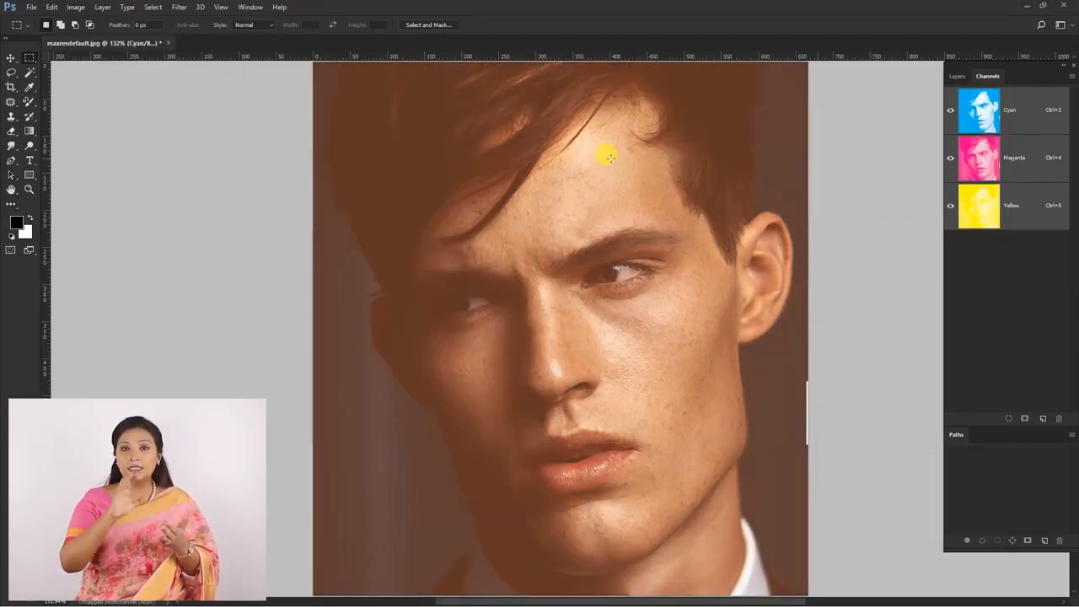
scroll(530, 174, down, 3)
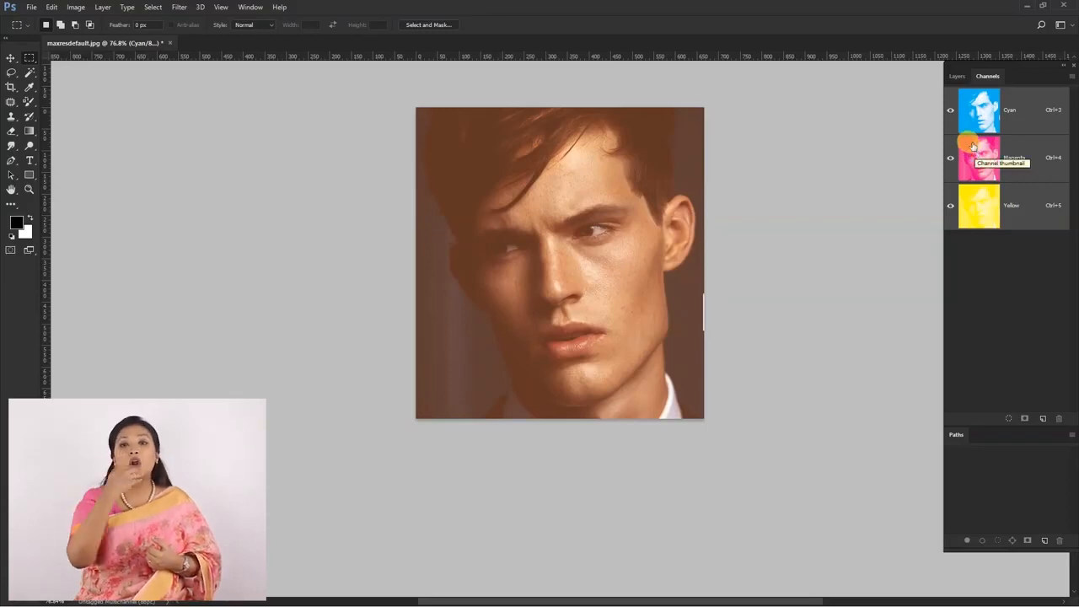
Step: Compare the Cyan, Magenta and Yellow channels by hiding and showing them, and view the Cyan channel alone at higher magnification
click(950, 109)
click(950, 158)
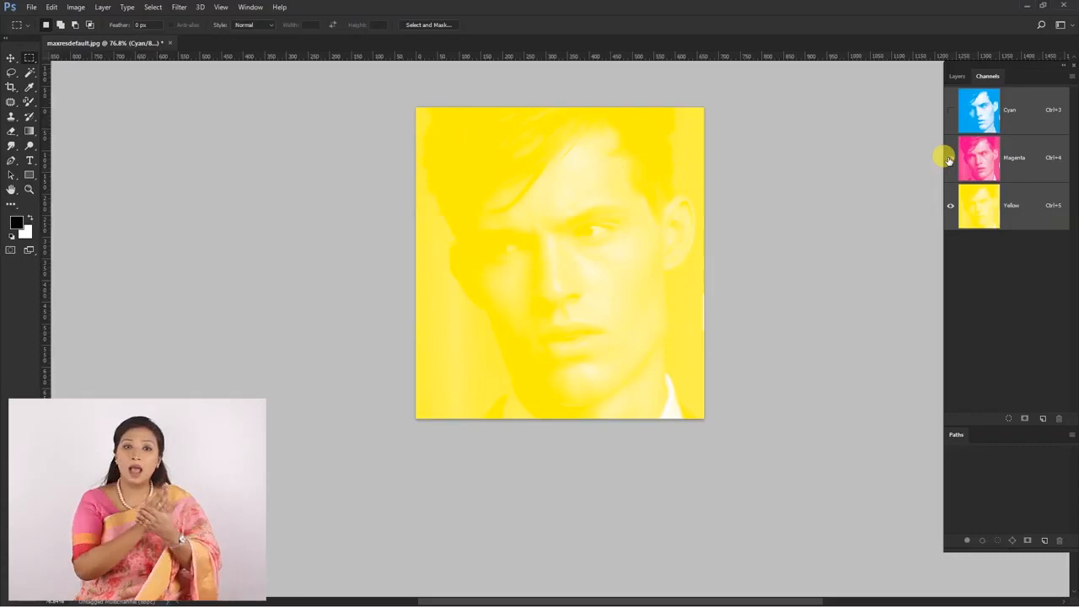
click(950, 158)
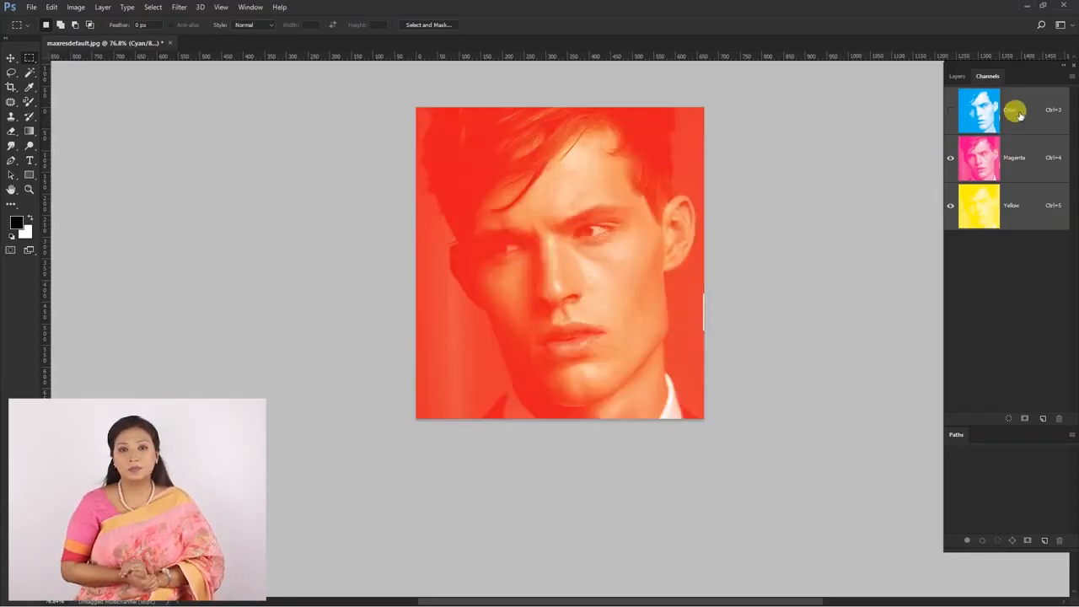
click(950, 110)
key(ctrl+plus)
key(ctrl+plus)
click(950, 110)
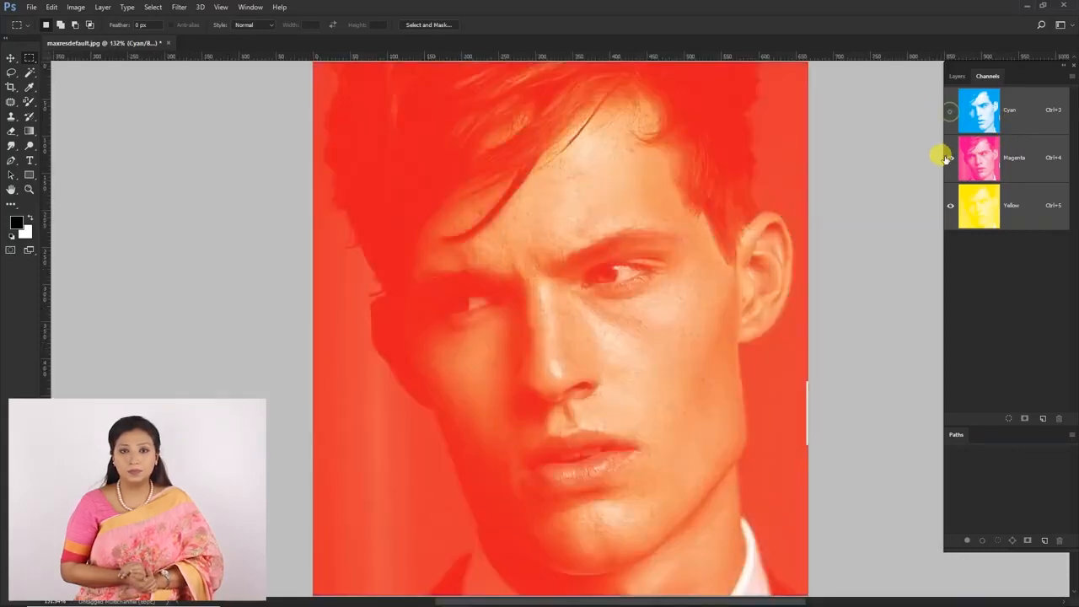
click(950, 158)
click(950, 159)
click(965, 111)
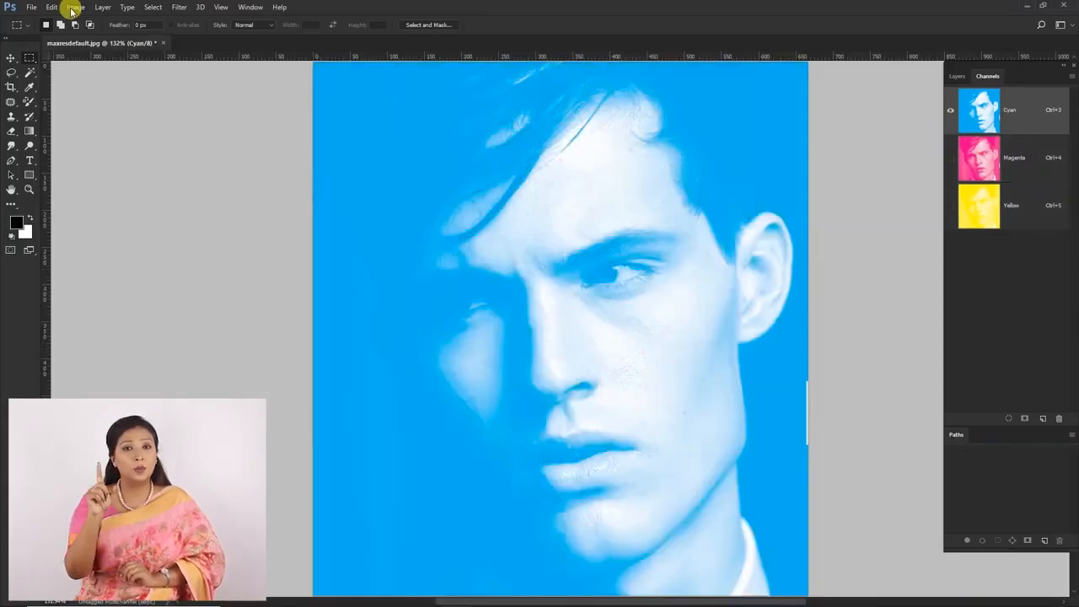
Step: Start Calculations at 20% opacity with Cyan as the first source channel and Magenta as the second
click(75, 7)
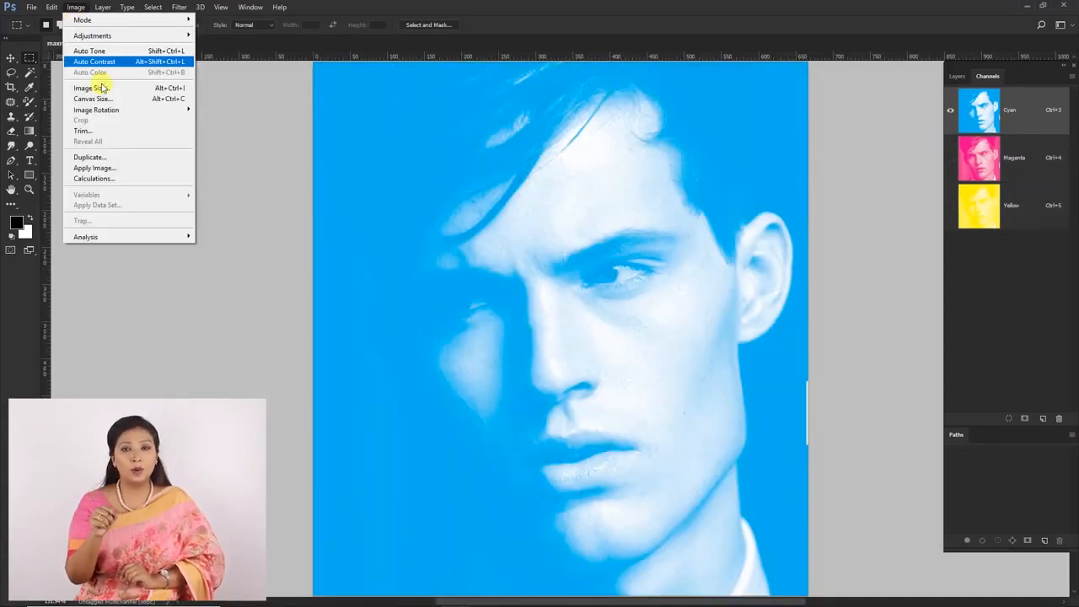
click(123, 180)
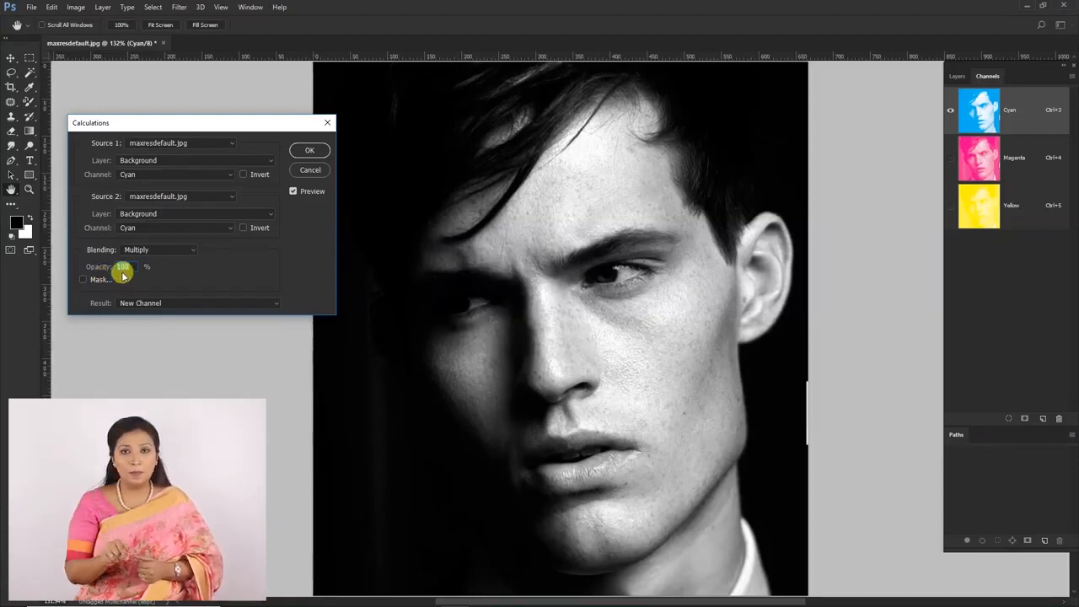
text(20)
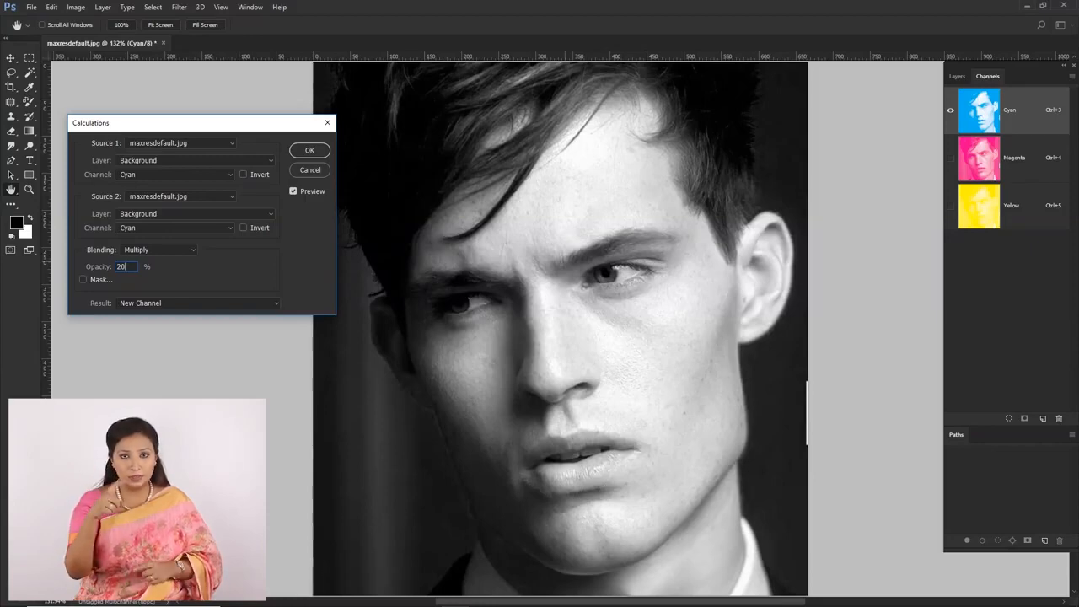
click(140, 174)
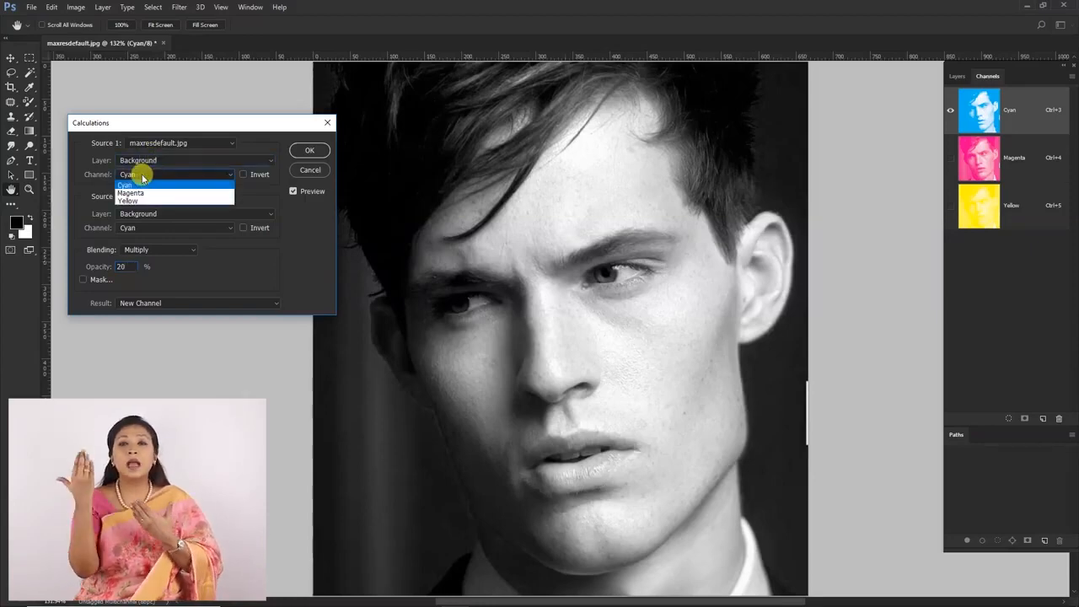
click(92, 190)
click(152, 228)
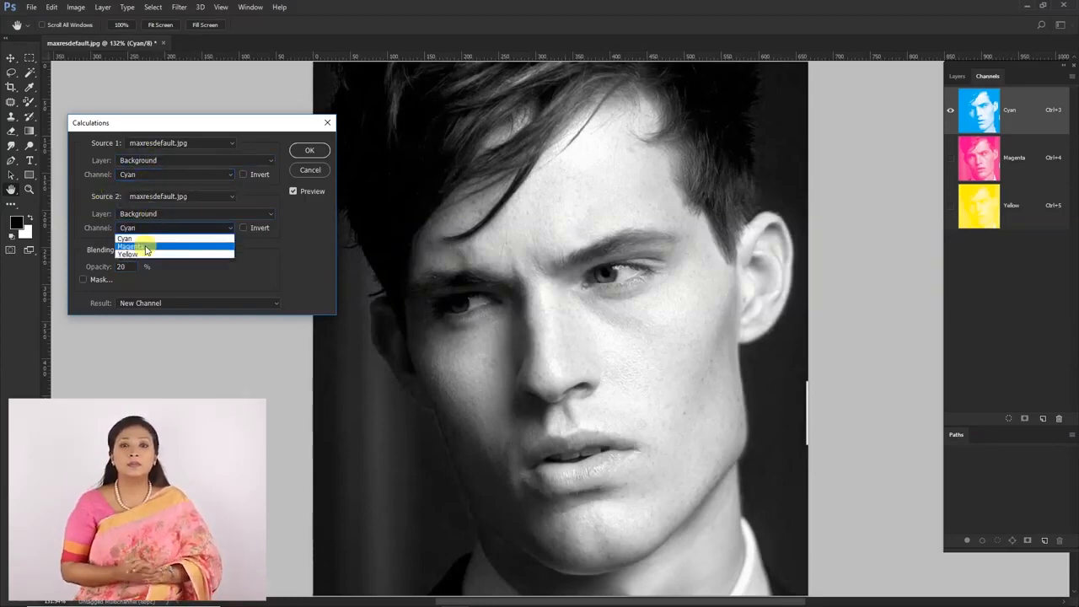
click(147, 240)
Step: Set the Calculations blending to Soft Light at 50% opacity and create the result as a new channel
click(149, 250)
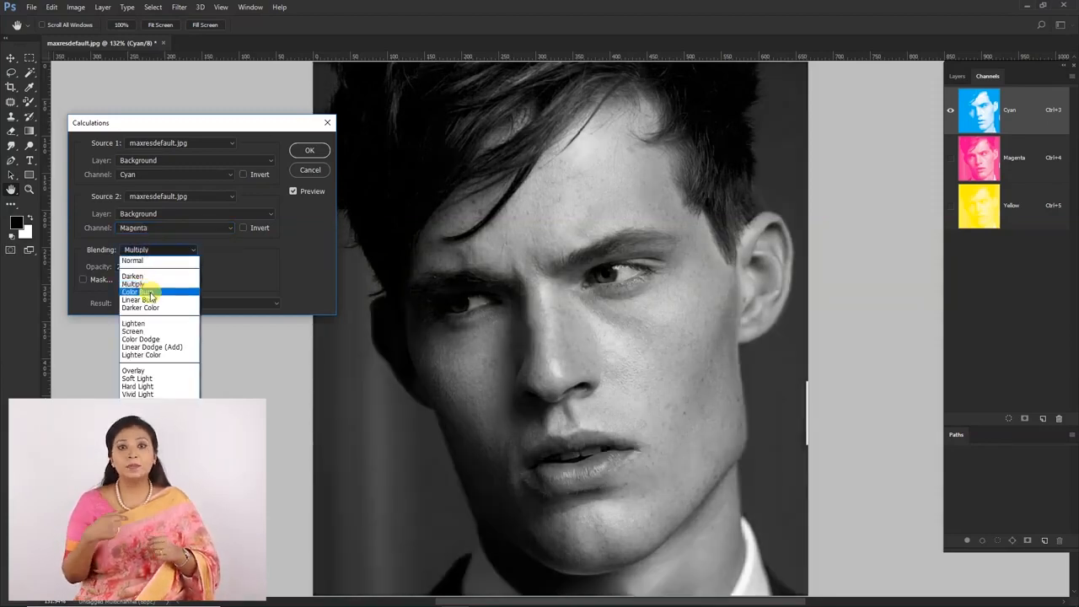
click(153, 380)
drag(129, 265, 34, 264)
text(50)
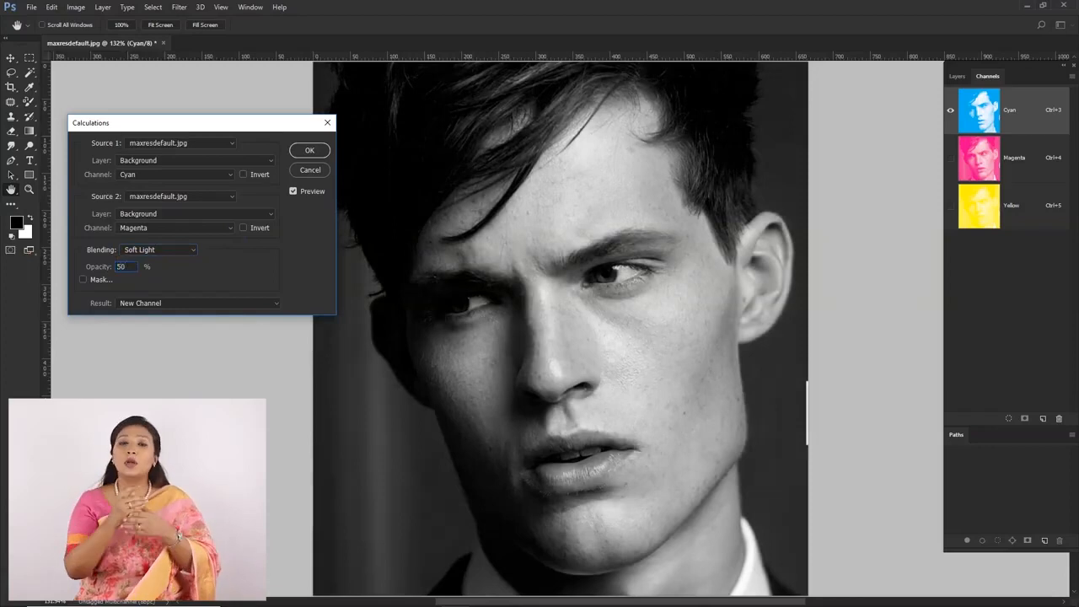
click(83, 279)
click(82, 279)
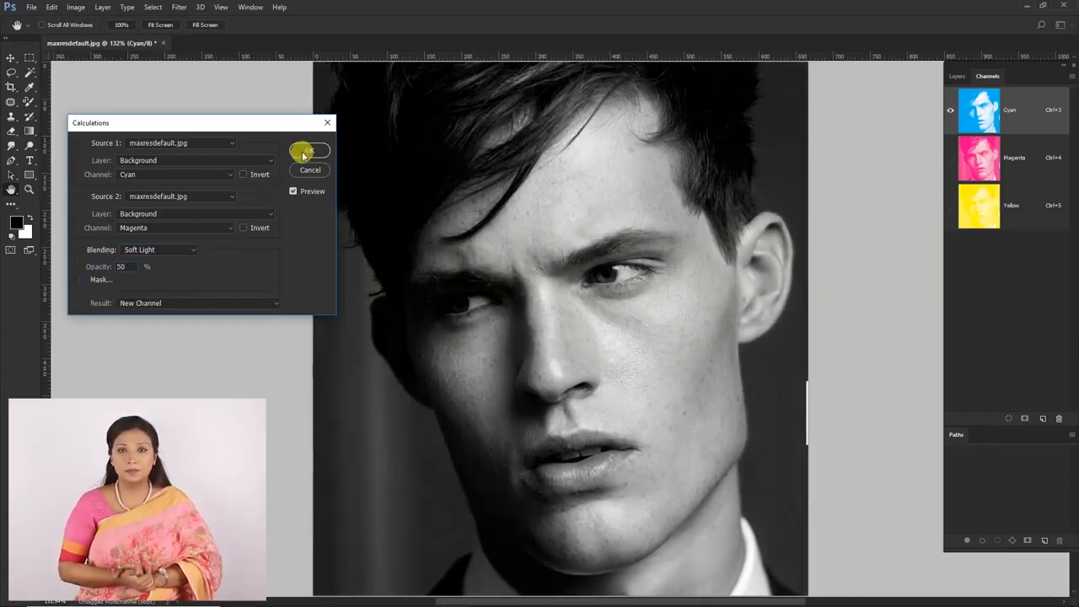
click(307, 151)
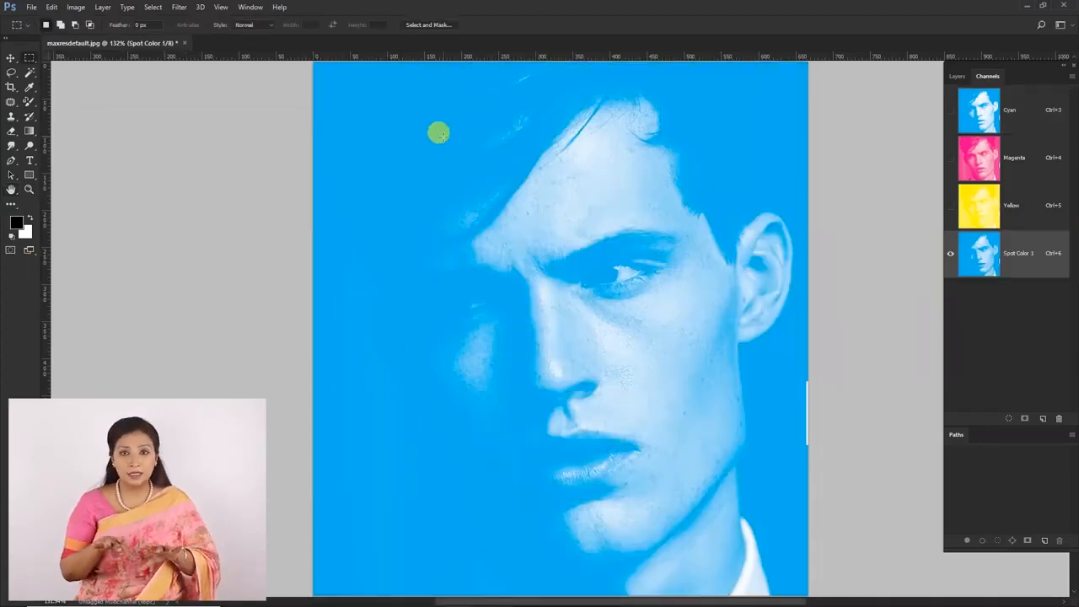
Step: Open Levels for the new spot channel and try its black and white input limits
key(ctrl+l)
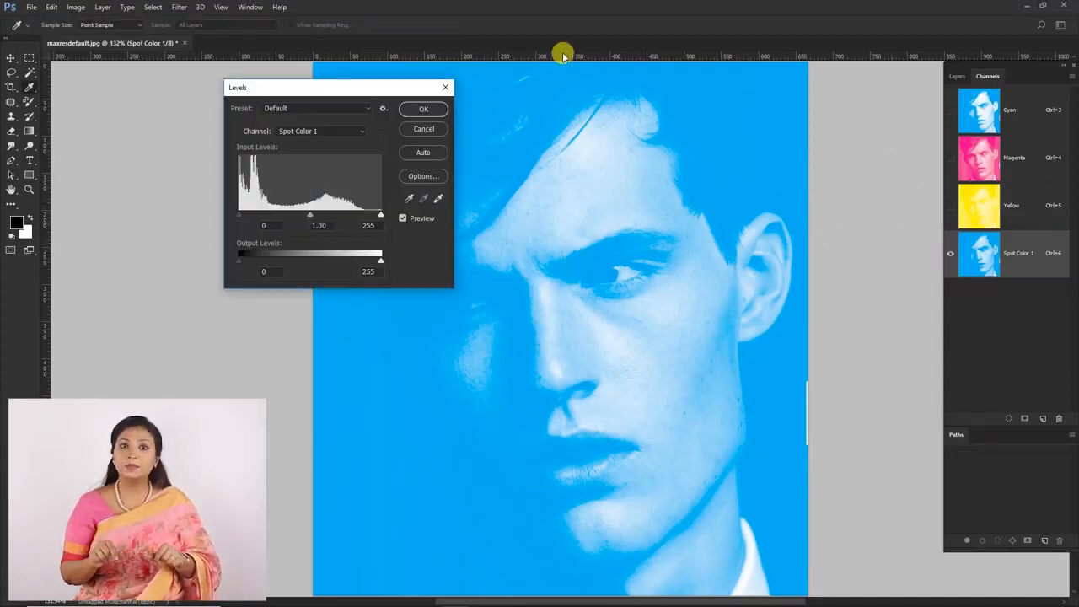
drag(322, 89, 169, 108)
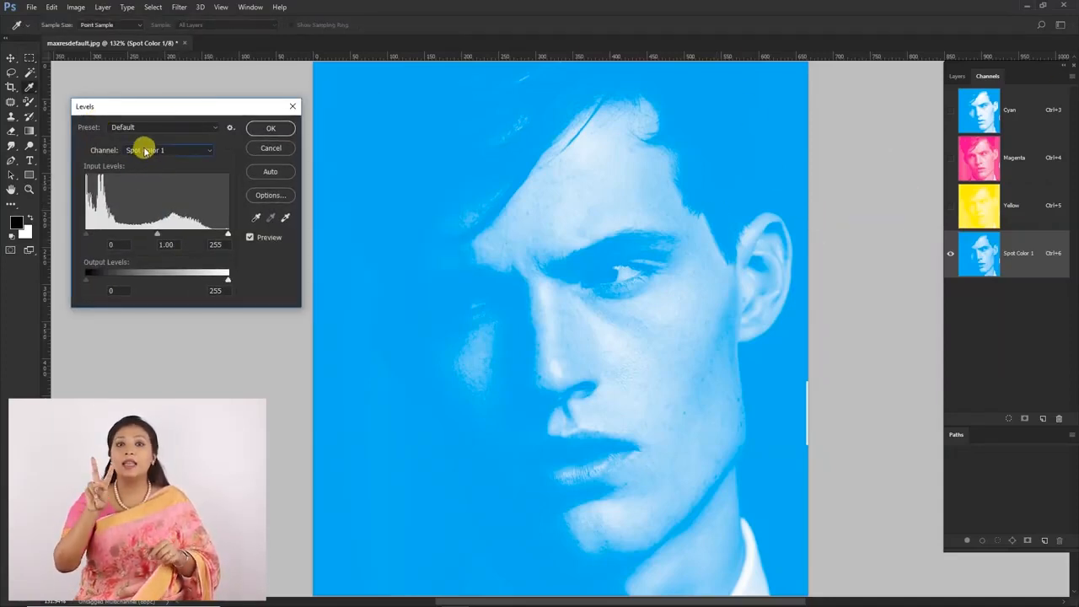
mouse_move(87, 233)
mouse_down()
mouse_move(176, 228)
mouse_move(75, 241)
mouse_up()
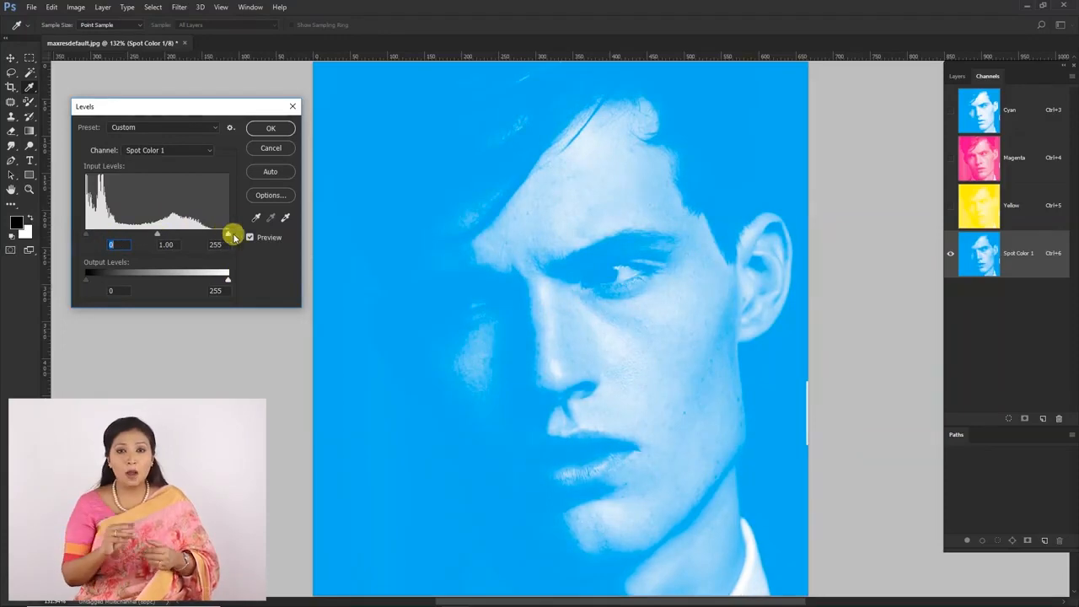
mouse_move(229, 235)
mouse_down()
mouse_move(116, 233)
mouse_move(248, 233)
mouse_up()
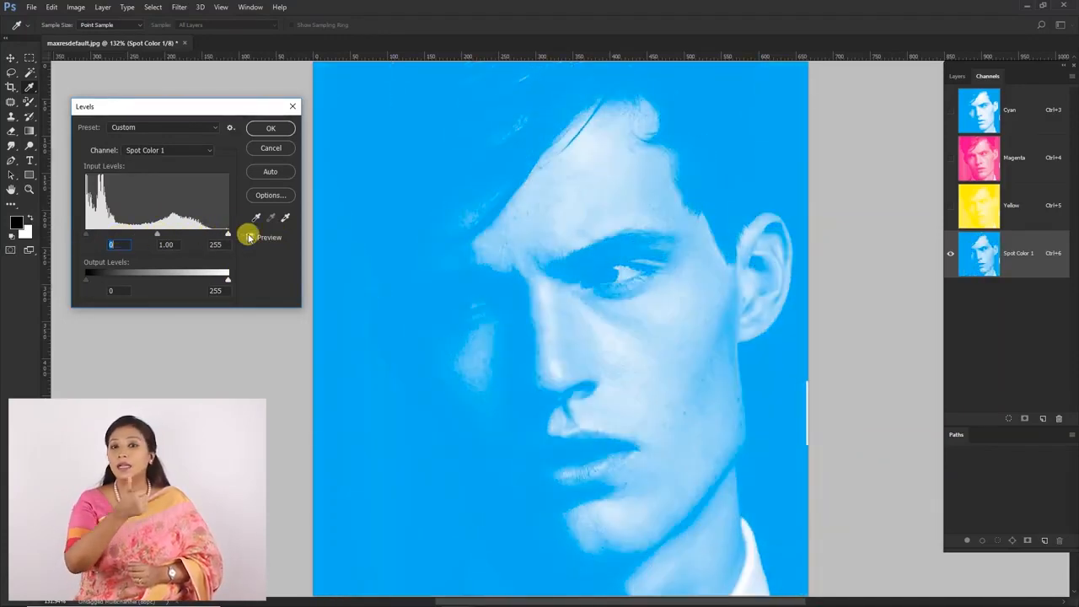
Step: Try the Levels presets from Darker through Midtones Brighter on the spot channel, and cancel the adjustment
click(139, 127)
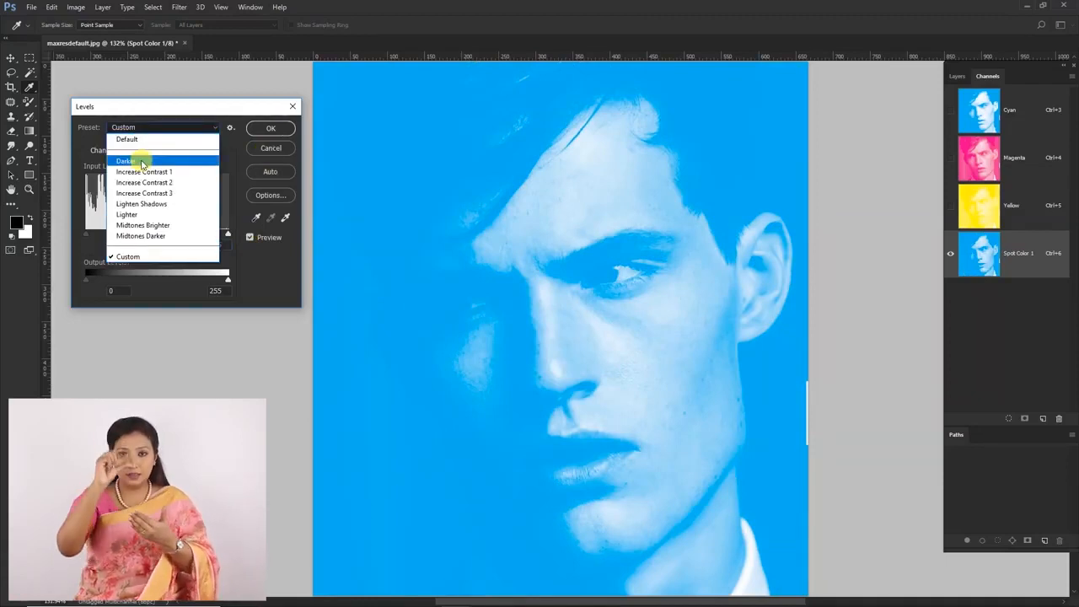
click(140, 162)
key(Down)
key(Down)
key(Down)
key(Down)
key(Down)
key(Down)
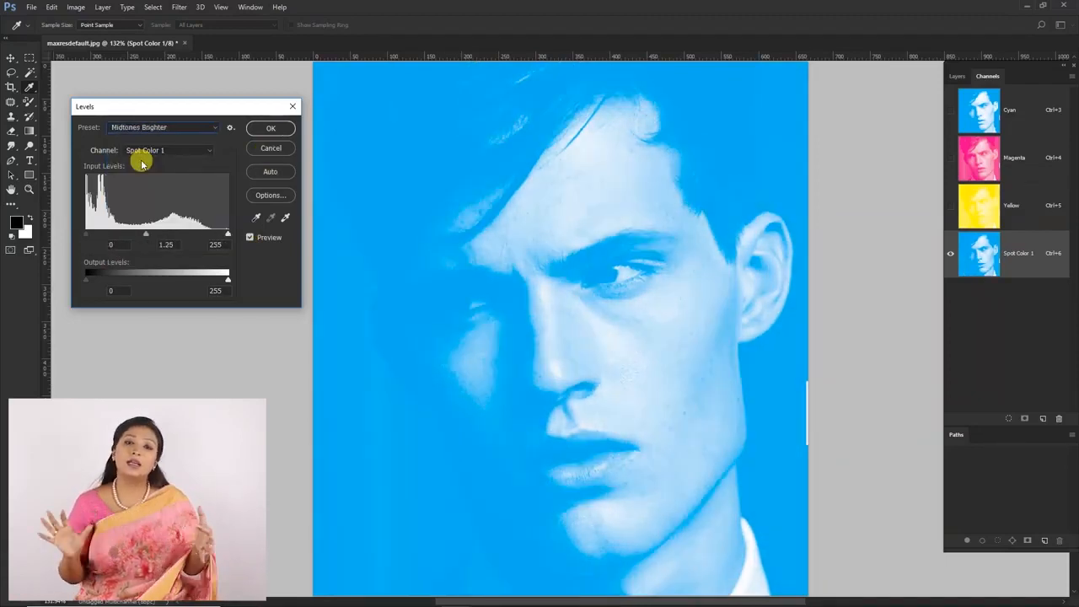
click(270, 149)
Step: Undo the channel created with Calculations and return to the layer list
key(m)
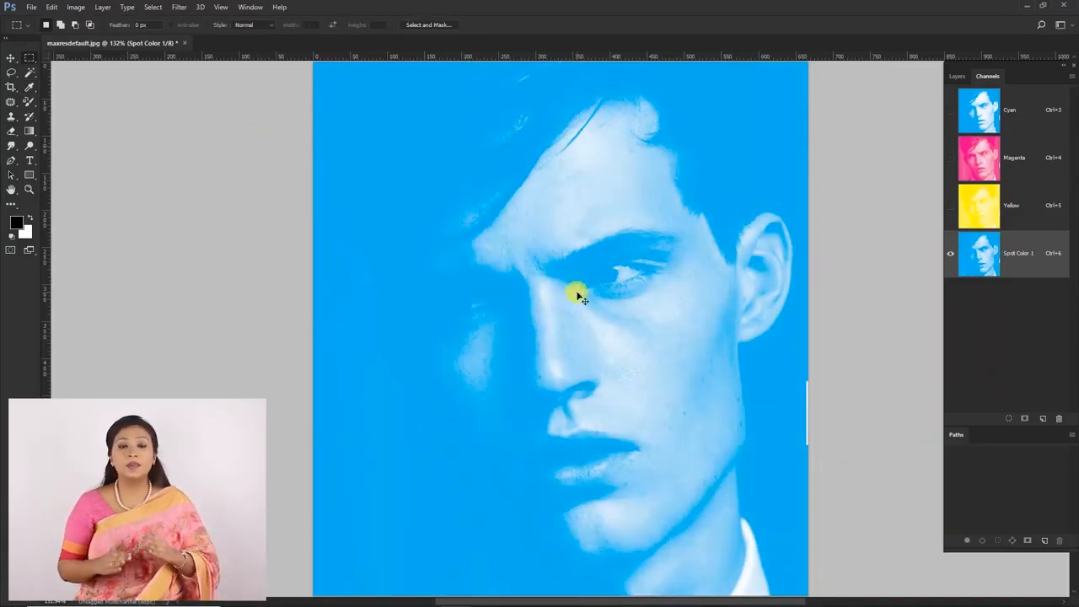
key(ctrl+z)
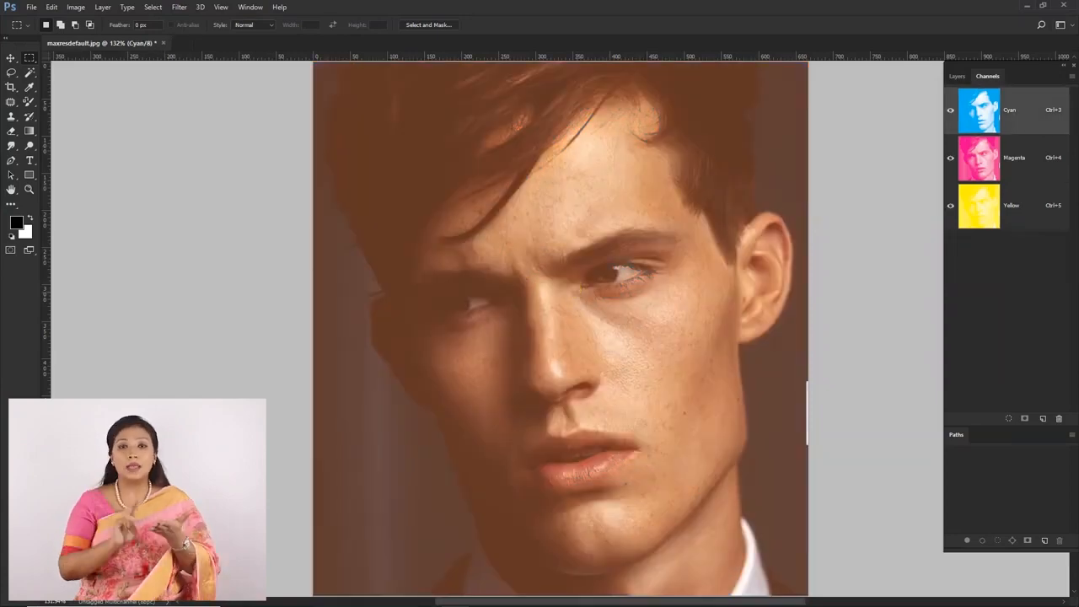
click(957, 76)
Step: Apply Levels to the Cyan channel with input values 6, 1.82 and 185, comparing the portrait with and without the preview
click(76, 8)
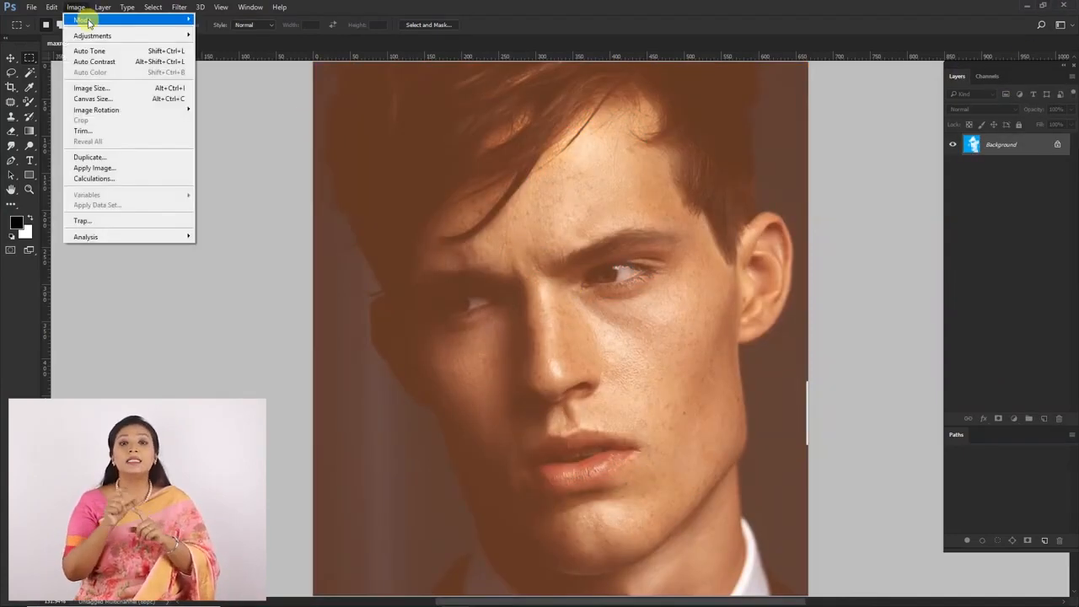
mouse_move(103, 36)
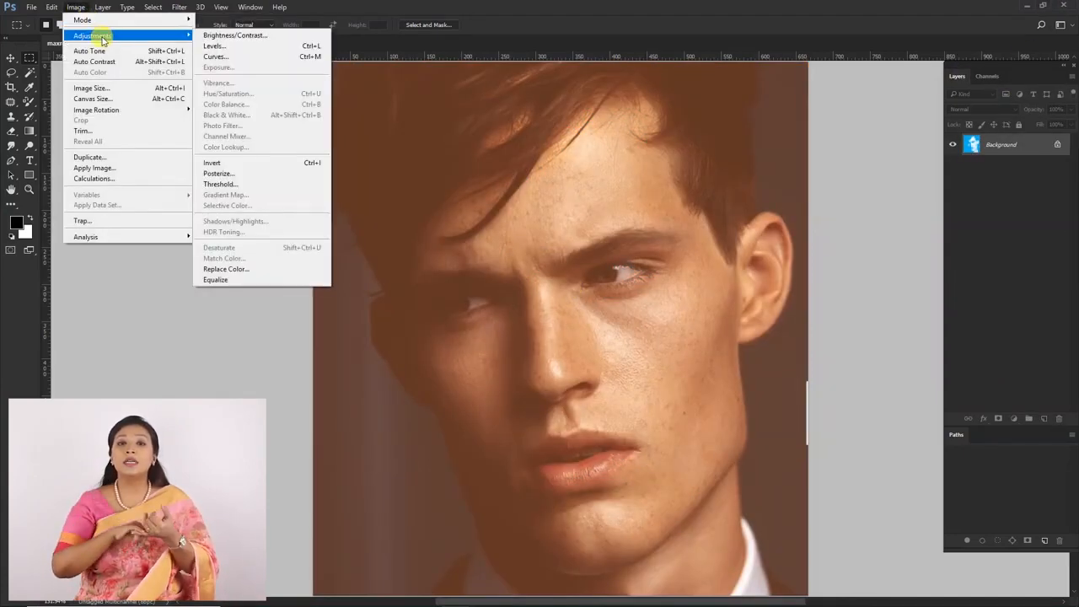
click(258, 46)
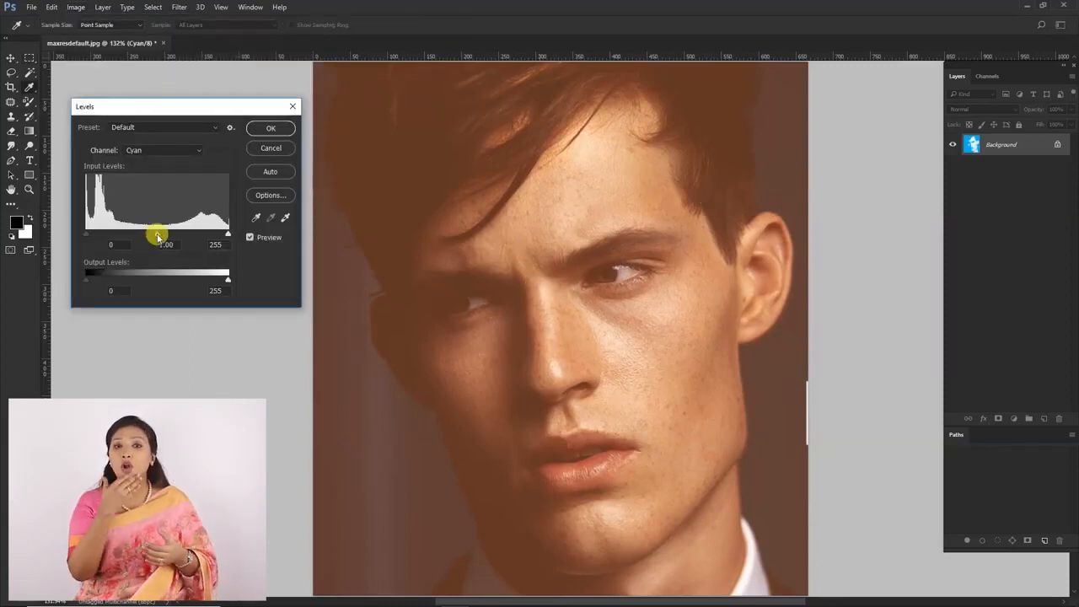
drag(156, 233, 89, 234)
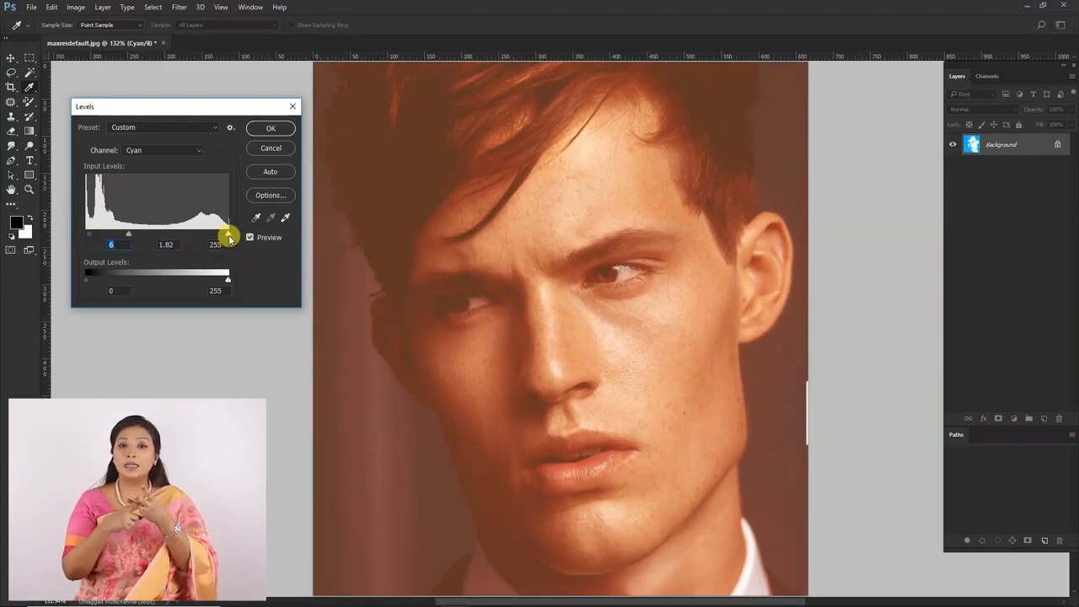
drag(220, 235, 189, 234)
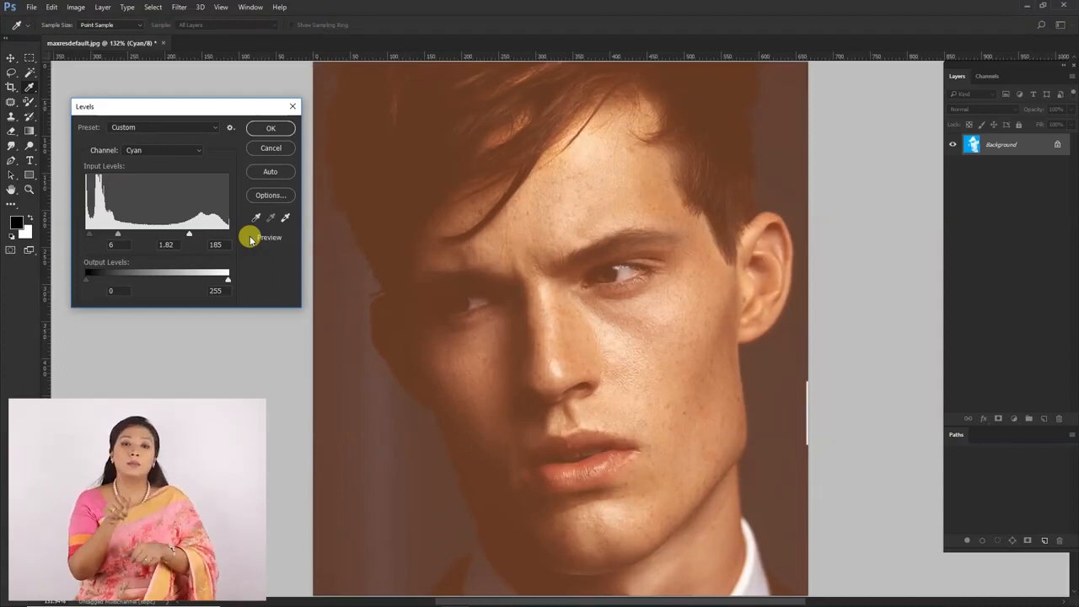
click(251, 237)
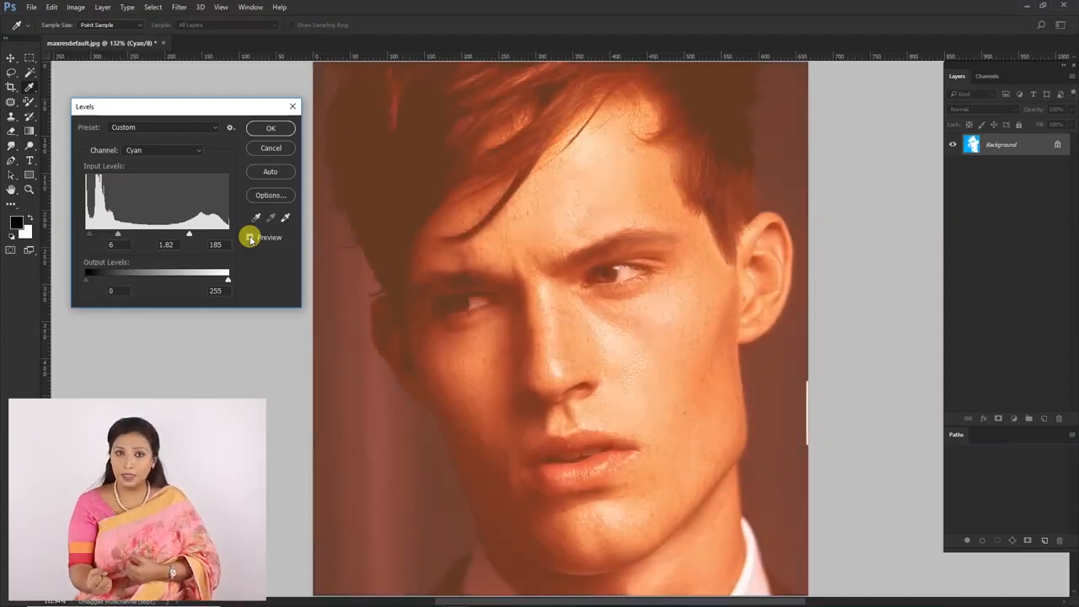
click(270, 128)
Step: Try pure red (ff0000) as the ink color of the Spot Color 1 channel
click(987, 76)
click(985, 268)
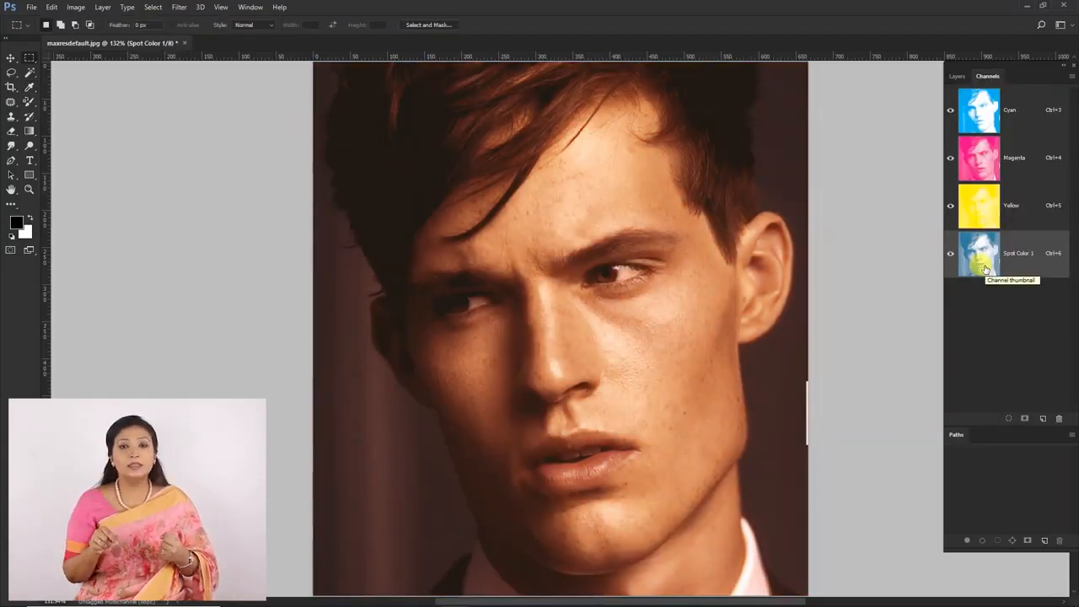
double_click(980, 252)
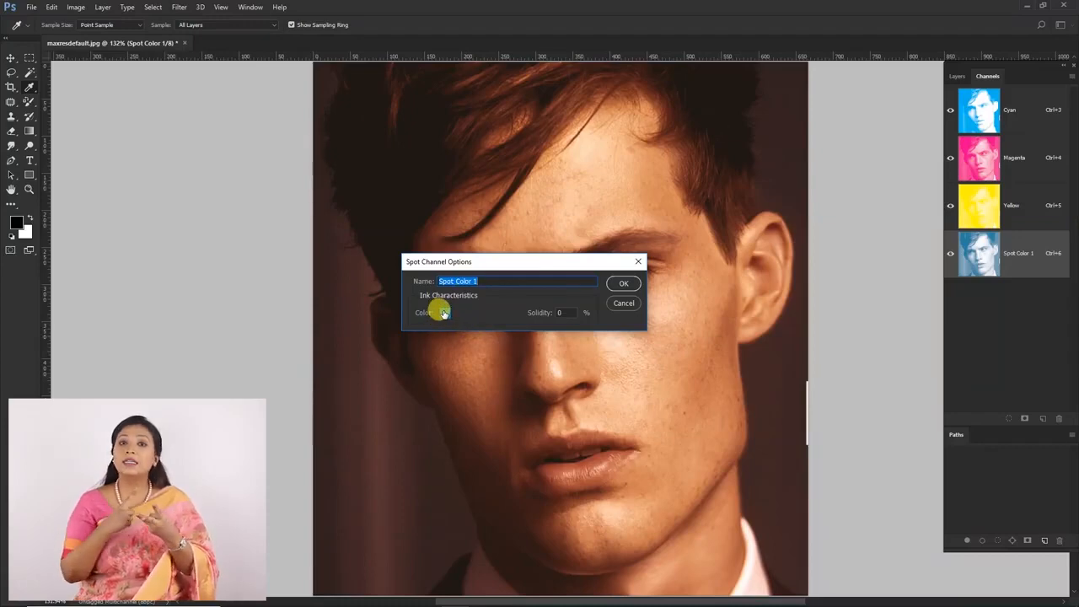
click(445, 312)
click(753, 305)
drag(836, 144, 256, 147)
mouse_move(241, 231)
mouse_down()
mouse_move(245, 255)
mouse_move(236, 186)
mouse_move(261, 158)
mouse_up()
click(271, 315)
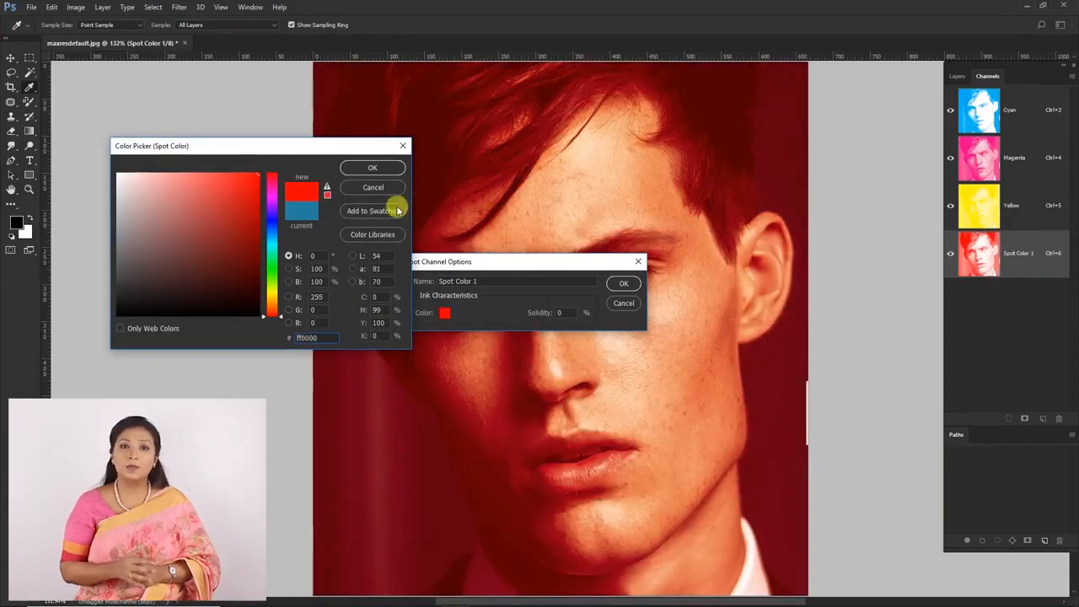
click(365, 169)
click(624, 283)
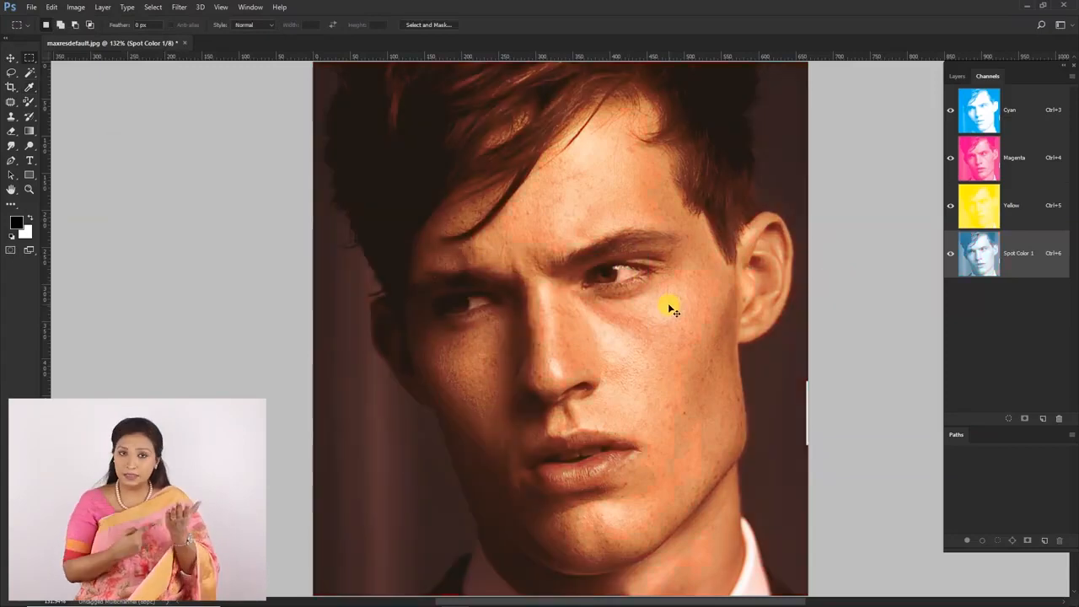
Step: Set the ink color of the Spot Color 1 channel to pure black with CMYK values 0, 0, 0 and 100
double_click(971, 268)
click(444, 313)
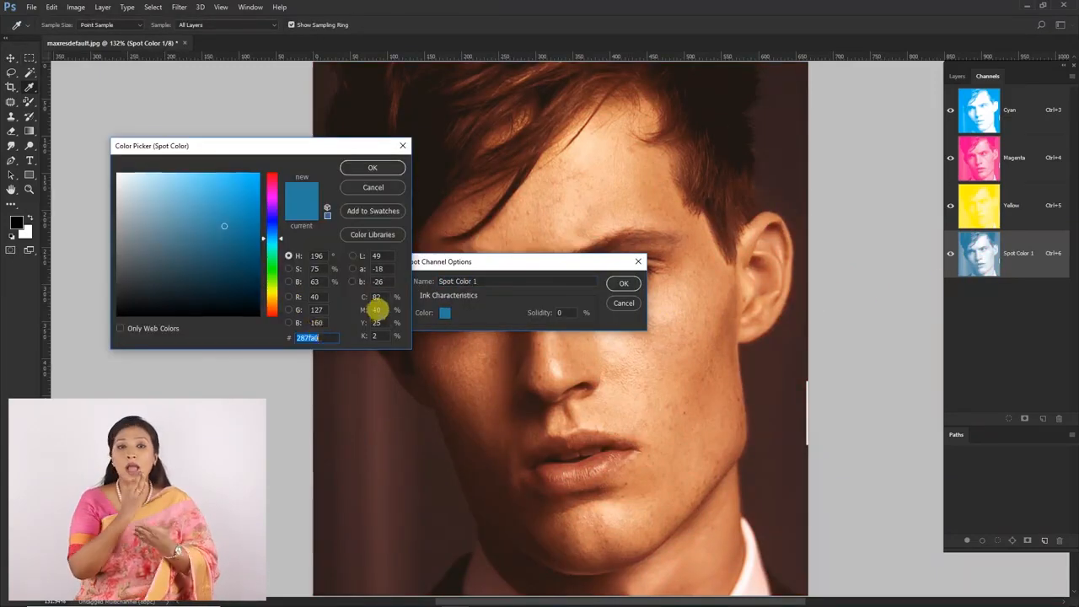
click(378, 296)
text(00)
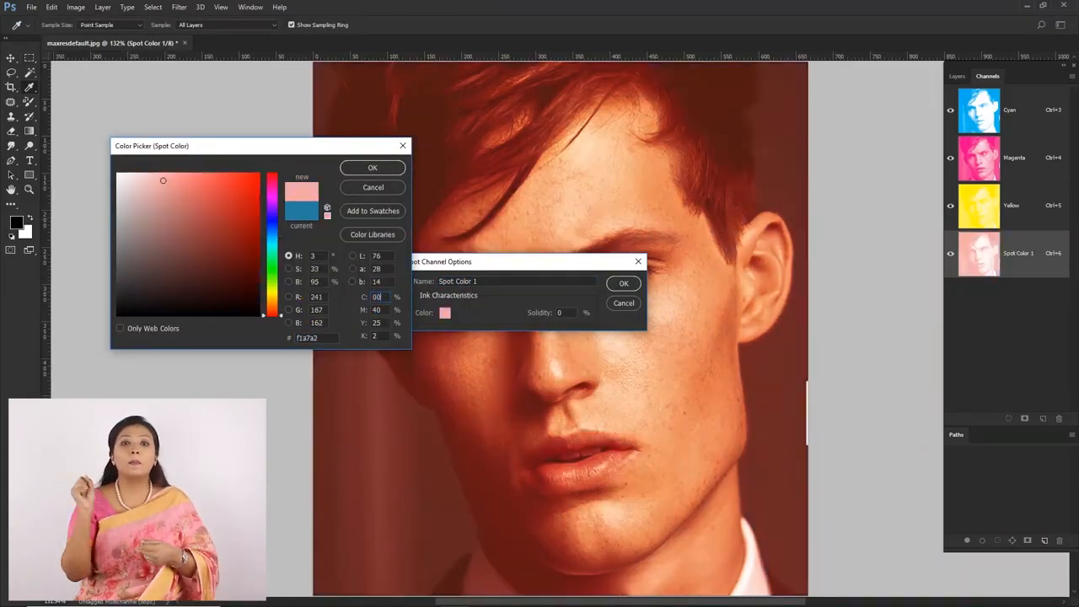
key(Tab)
text(0)
key(Tab)
text(0)
key(Tab)
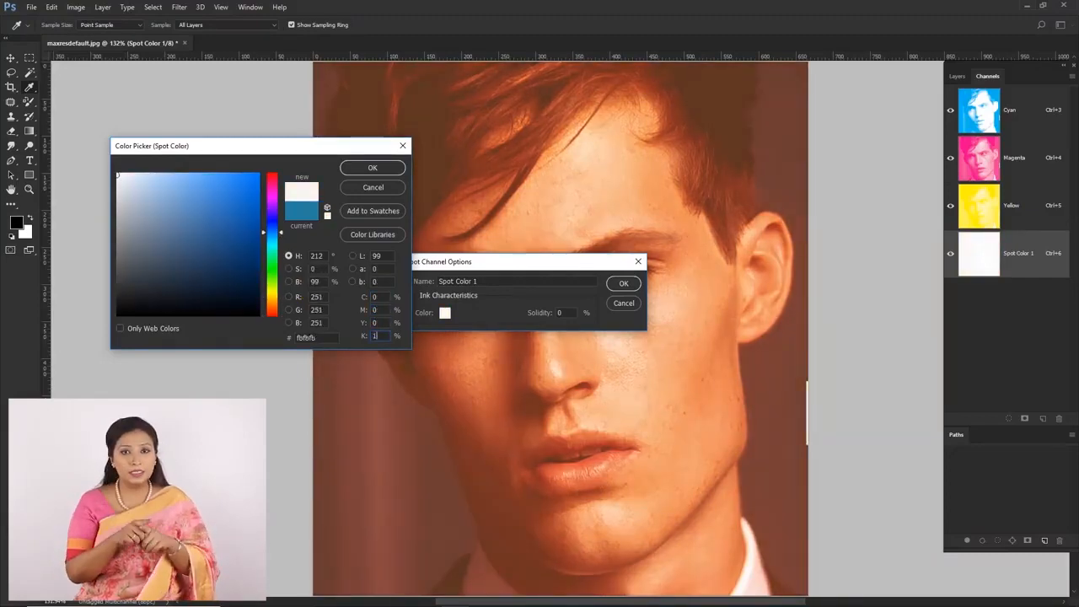
text(100)
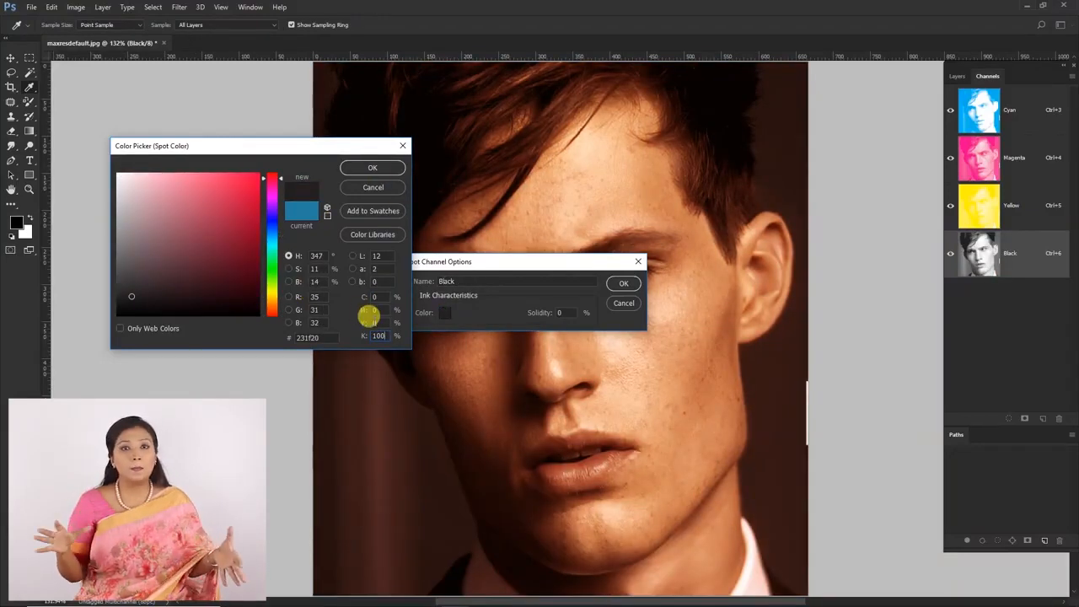
key(Return)
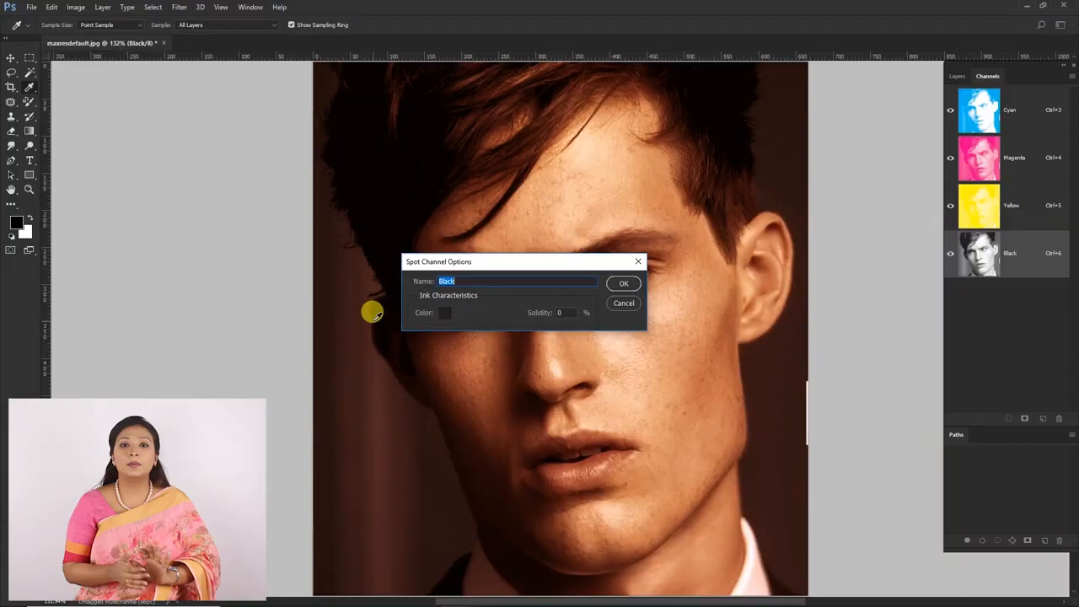
click(620, 285)
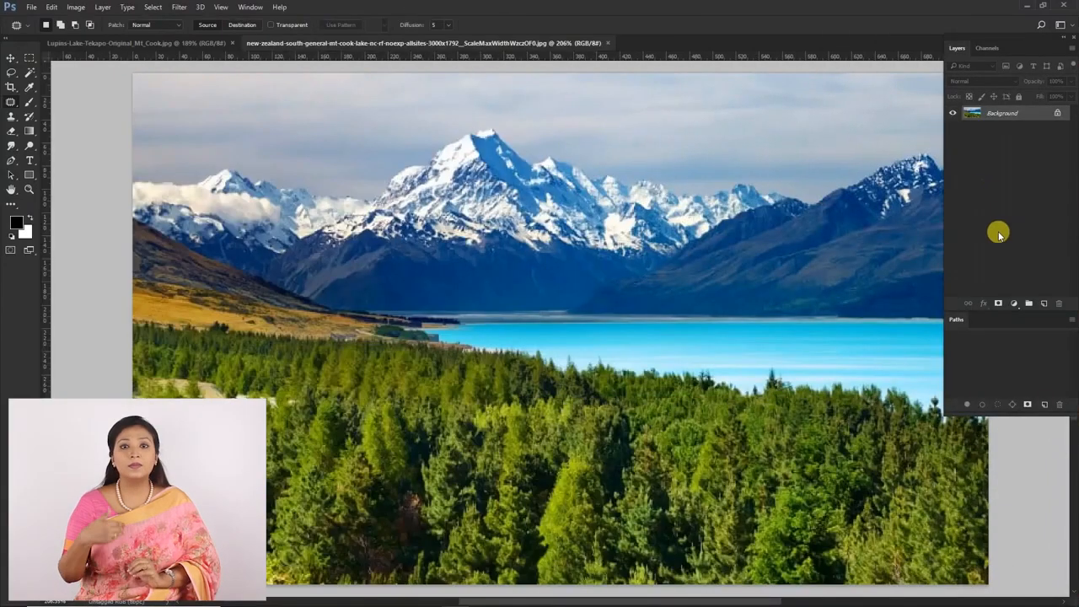
Step: Try Levels on the mountain lake photo with the white input level at 249, and cancel the adjustment
click(1014, 303)
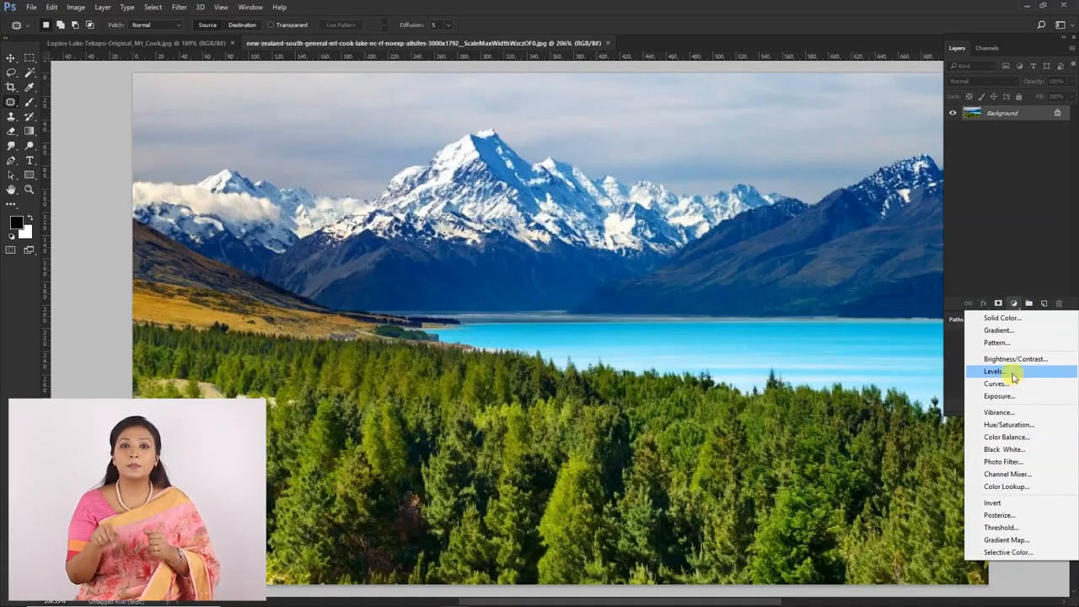
click(1008, 242)
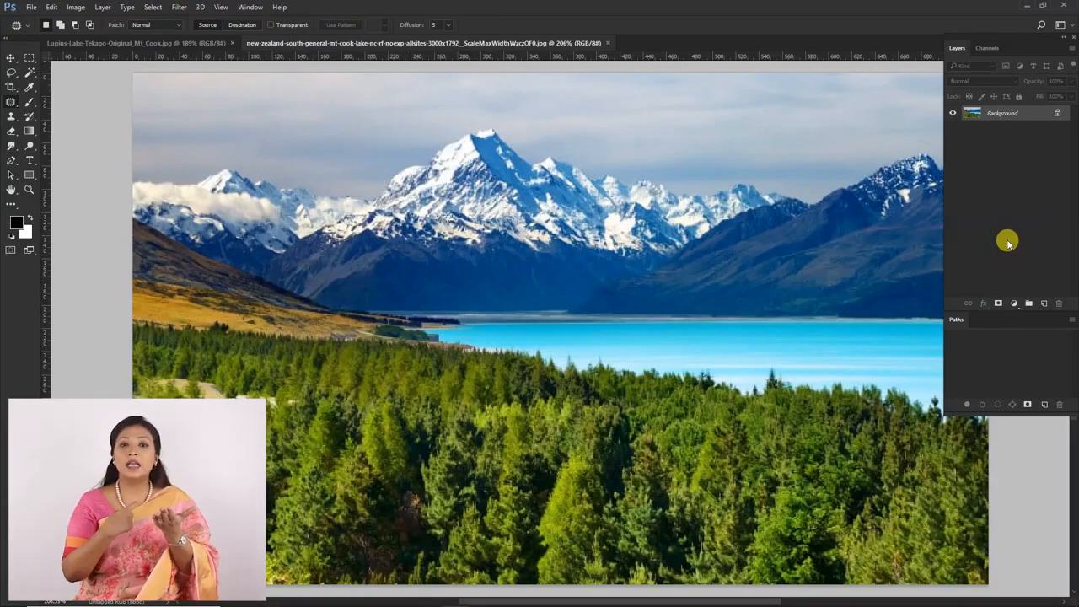
key(ctrl+l)
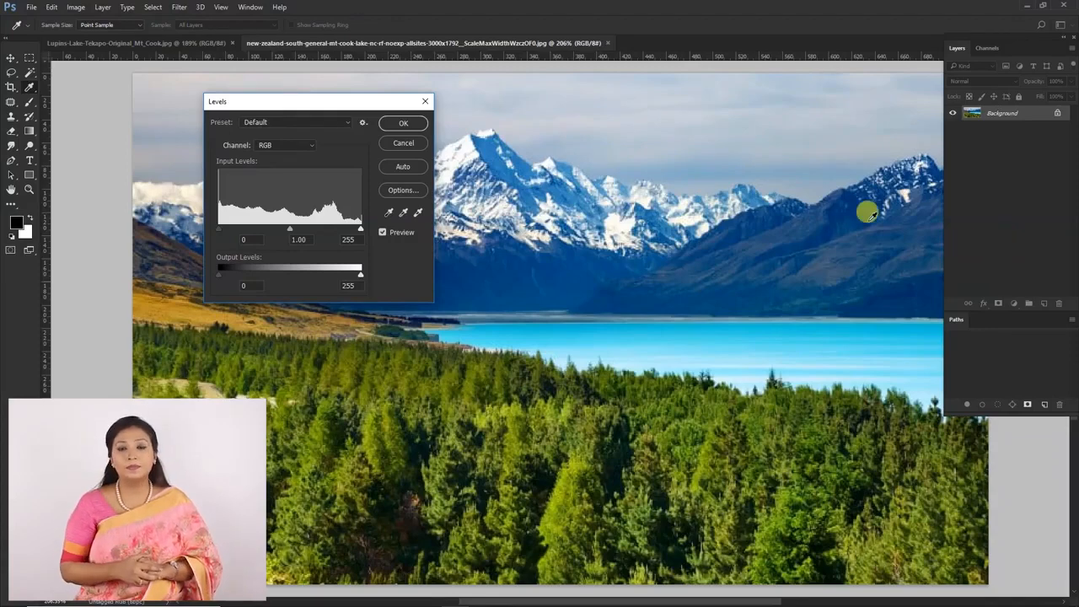
drag(294, 114, 375, 113)
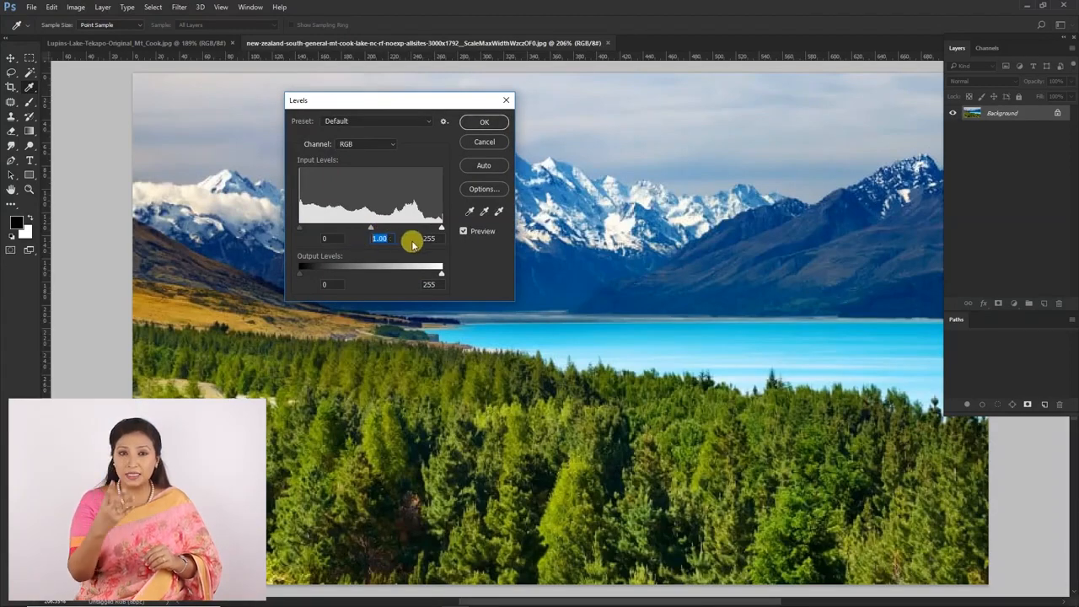
click(424, 240)
click(379, 239)
click(328, 237)
drag(442, 227, 439, 225)
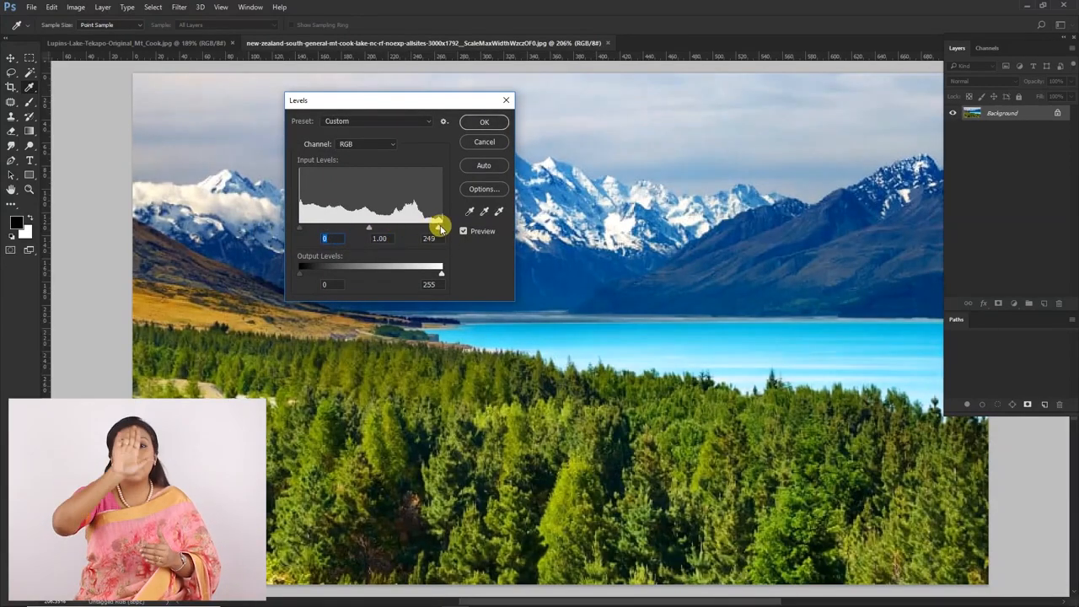
click(480, 143)
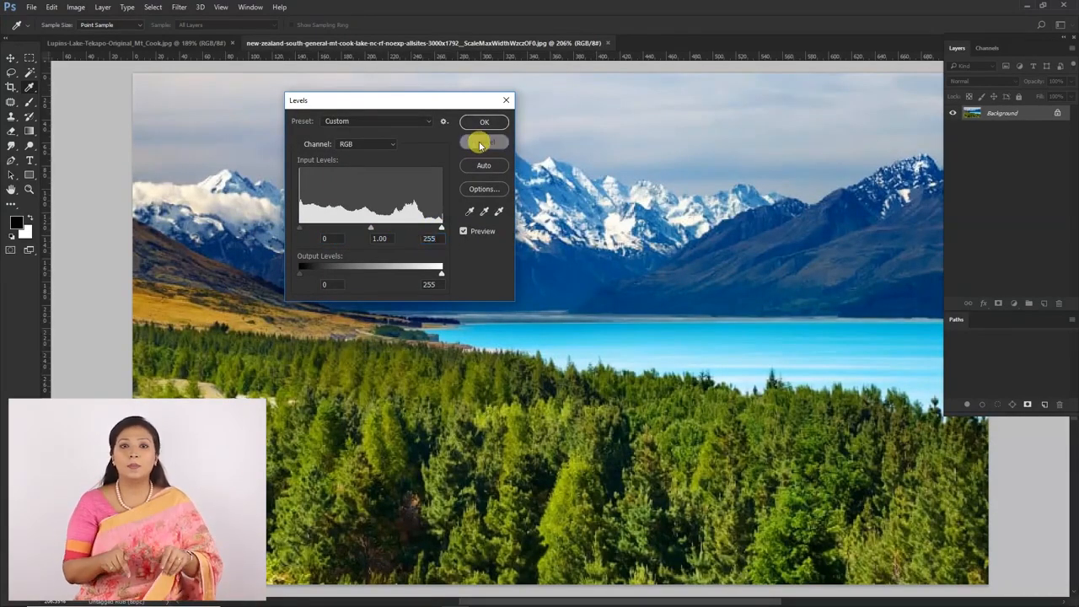
Step: Bring up Curves for the mountain lake photo and raise the Red channel's midtones to about input 105, output 147
click(1014, 303)
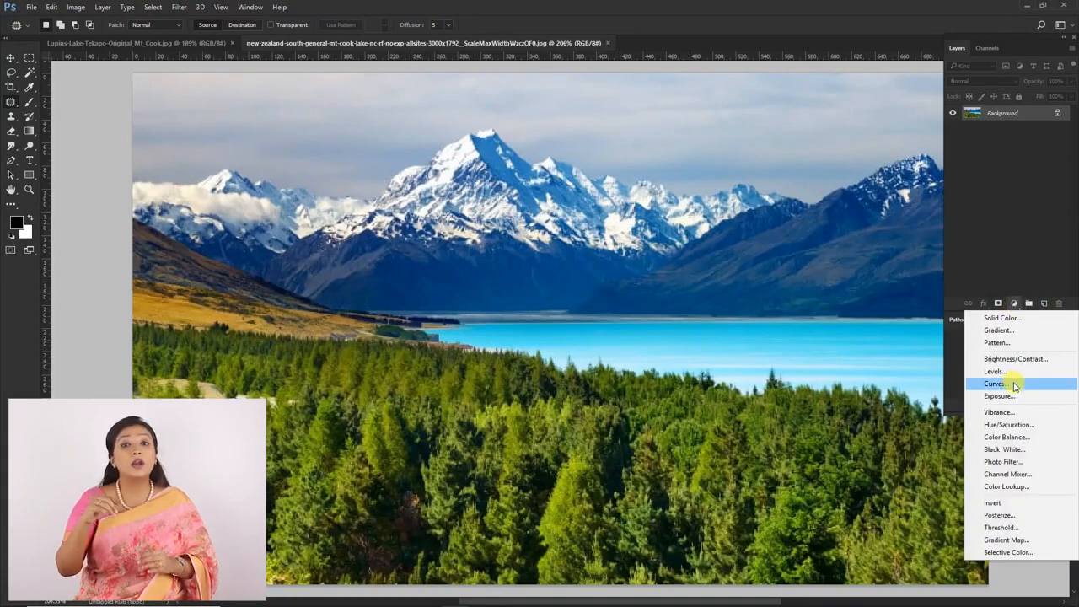
click(1005, 236)
key(ctrl+m)
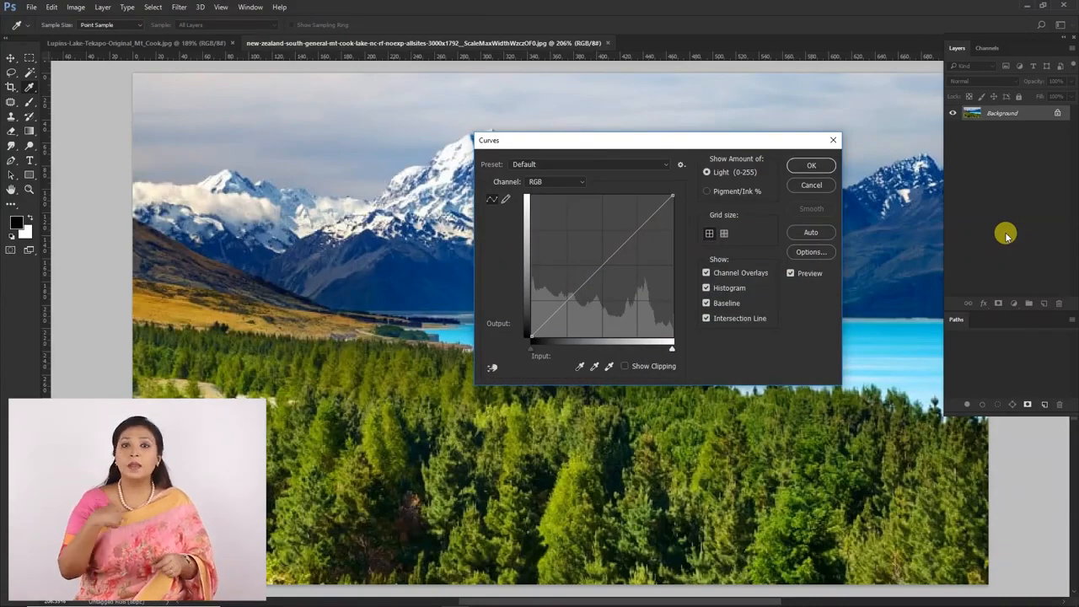
drag(612, 140, 481, 121)
click(423, 162)
click(404, 181)
click(424, 161)
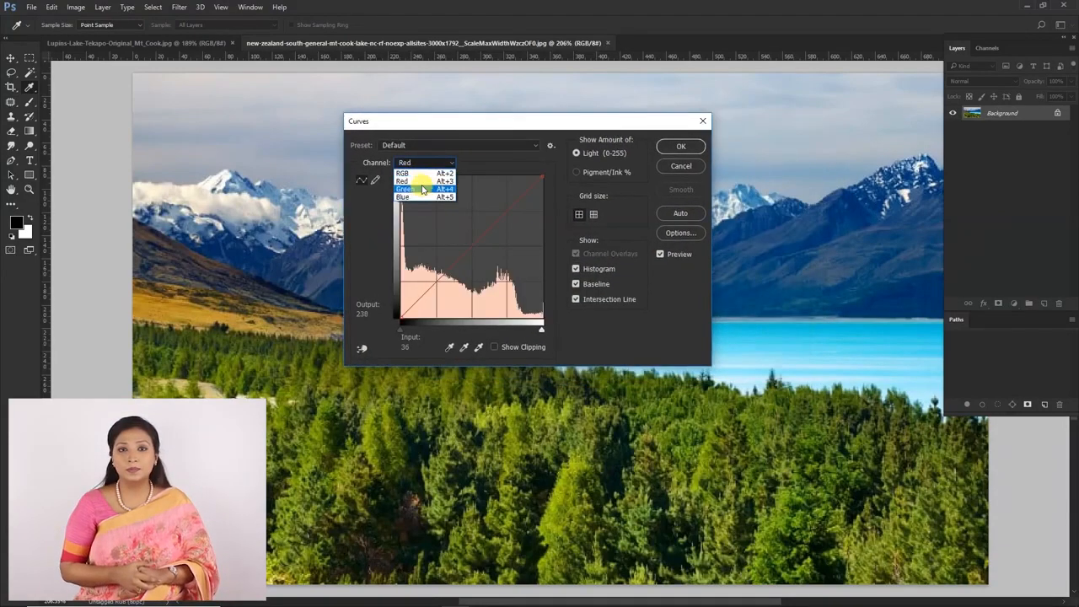
click(476, 155)
mouse_move(468, 247)
mouse_down()
mouse_move(484, 259)
mouse_move(458, 235)
mouse_up()
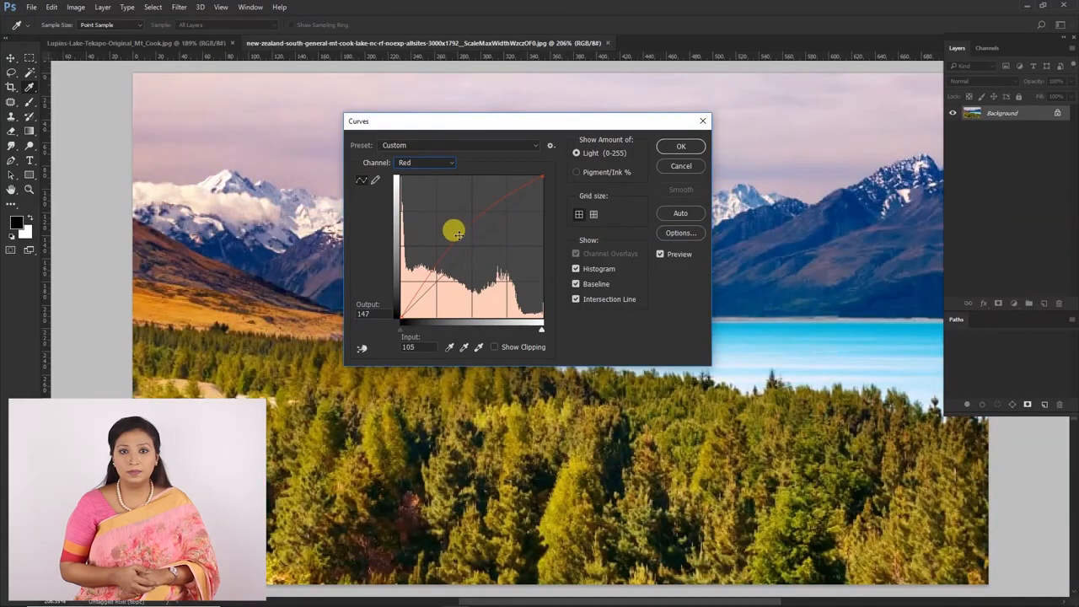